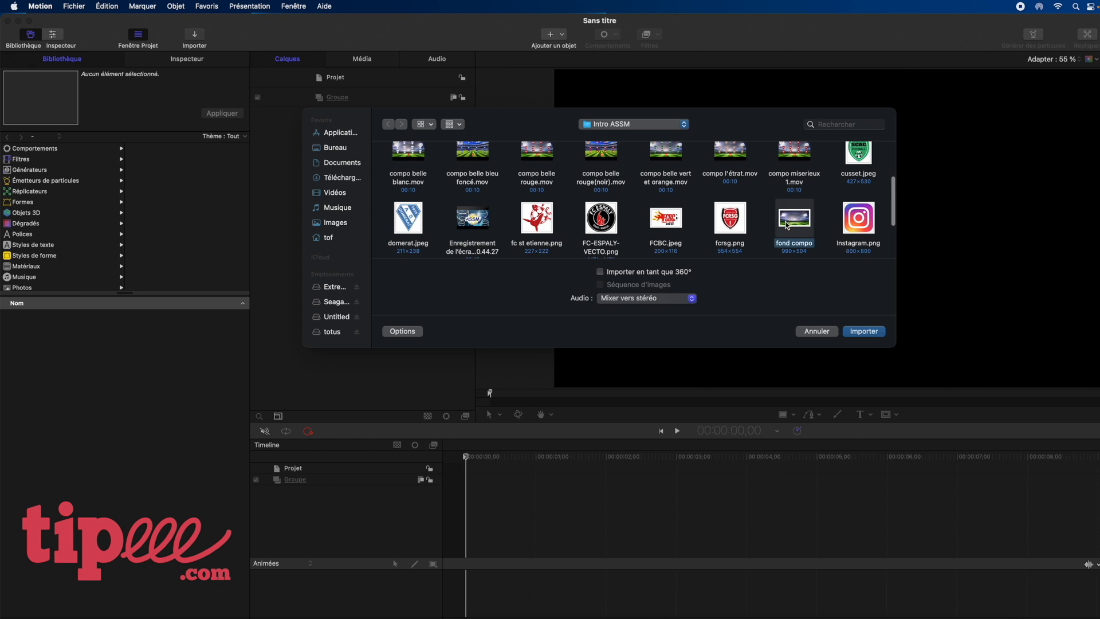
Step: Import the fond compo stadium image and make it fill the canvas at 440 % scale and Y position 30,7 px
{"action": "left_click", "coordinate": [864, 332]}
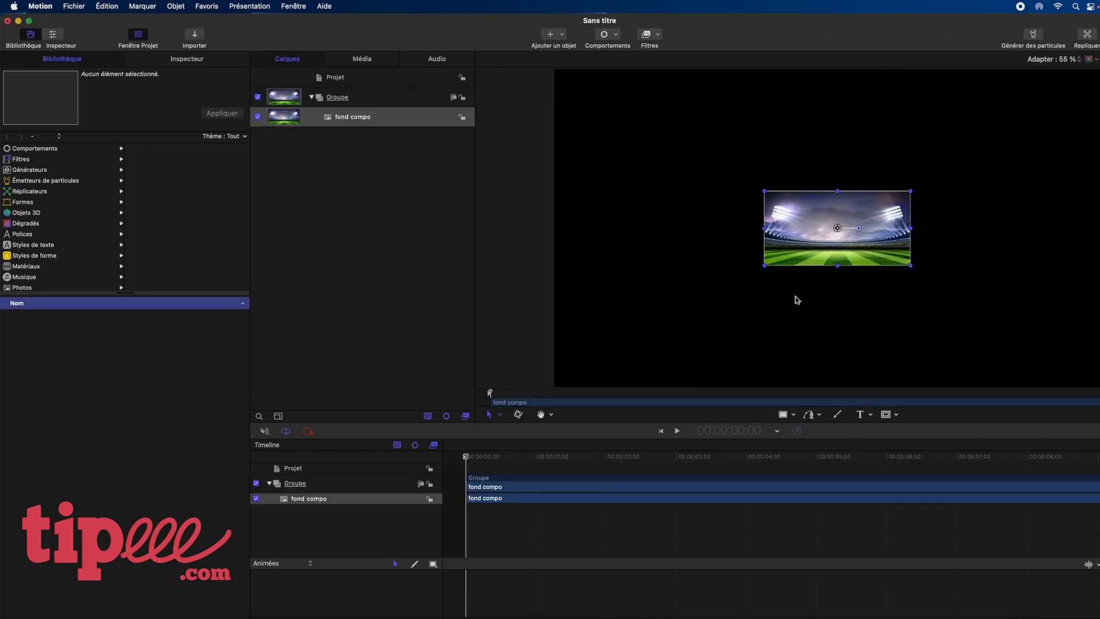
{"action": "left_click", "coordinate": [181, 59]}
{"action": "left_click", "coordinate": [31, 140]}
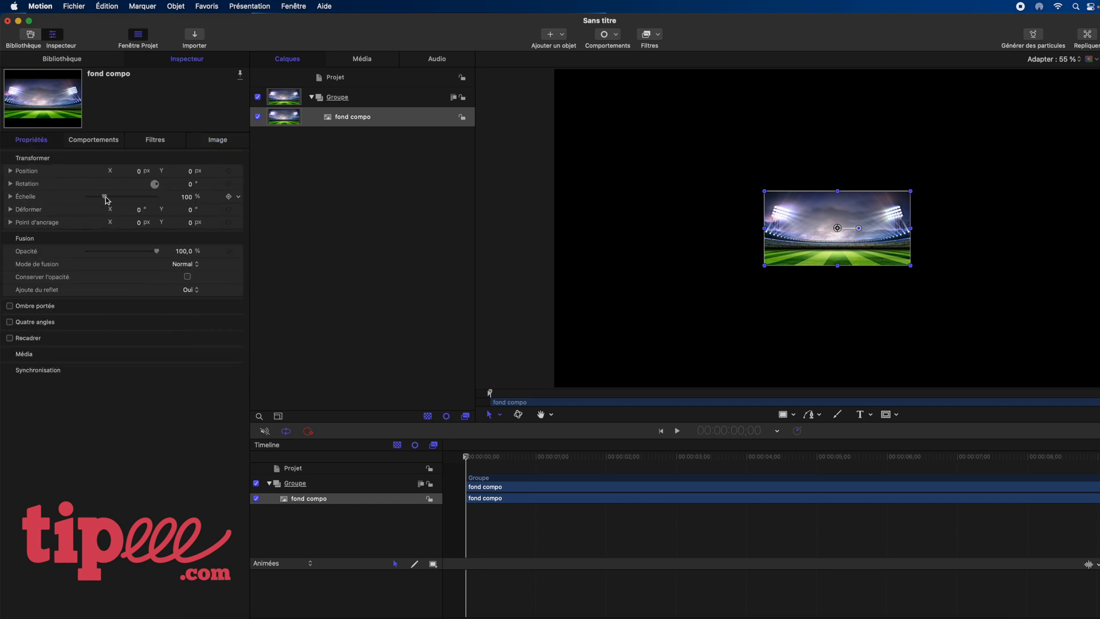
{"action": "left_click_drag", "start_coordinate": [107, 199], "coordinate": [164, 208]}
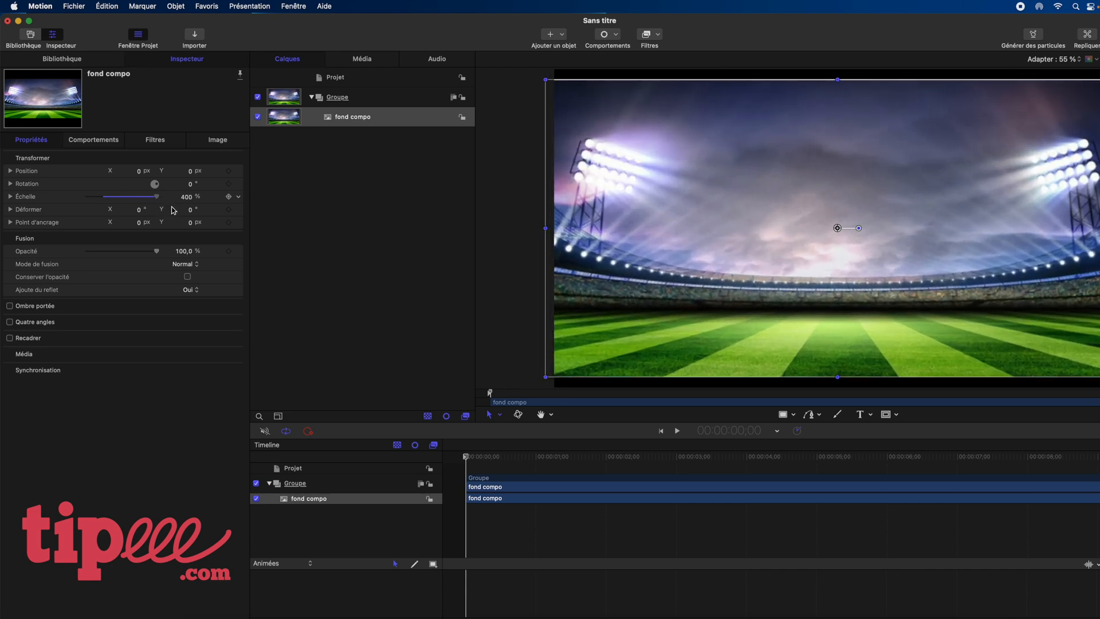
{"action": "left_click_drag", "start_coordinate": [190, 202], "coordinate": [210, 201]}
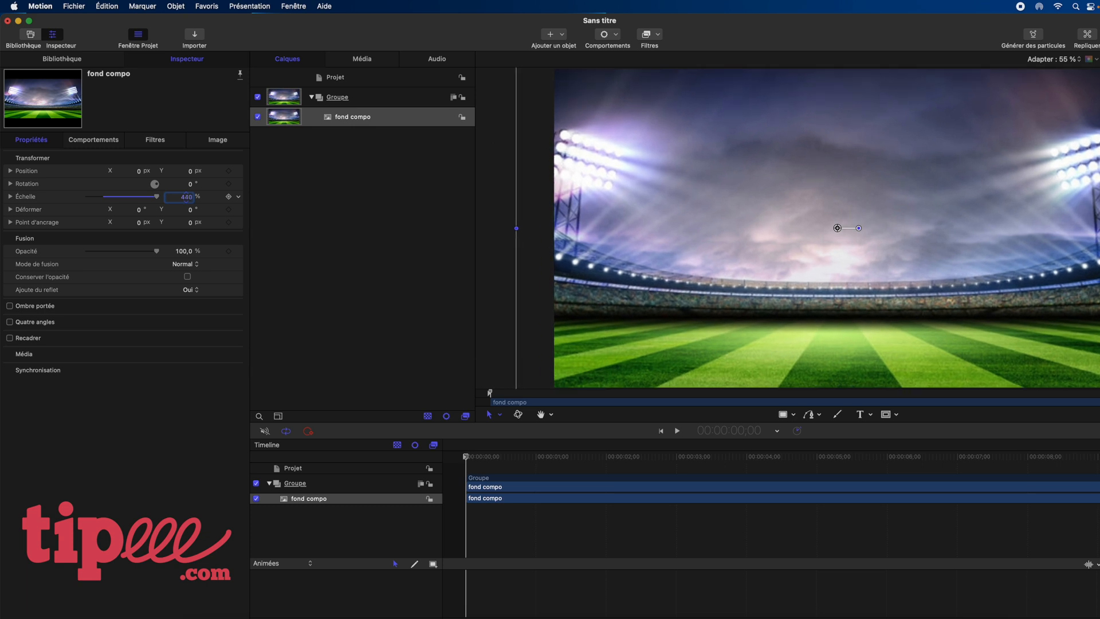
{"action": "left_click_drag", "start_coordinate": [838, 229], "coordinate": [838, 223]}
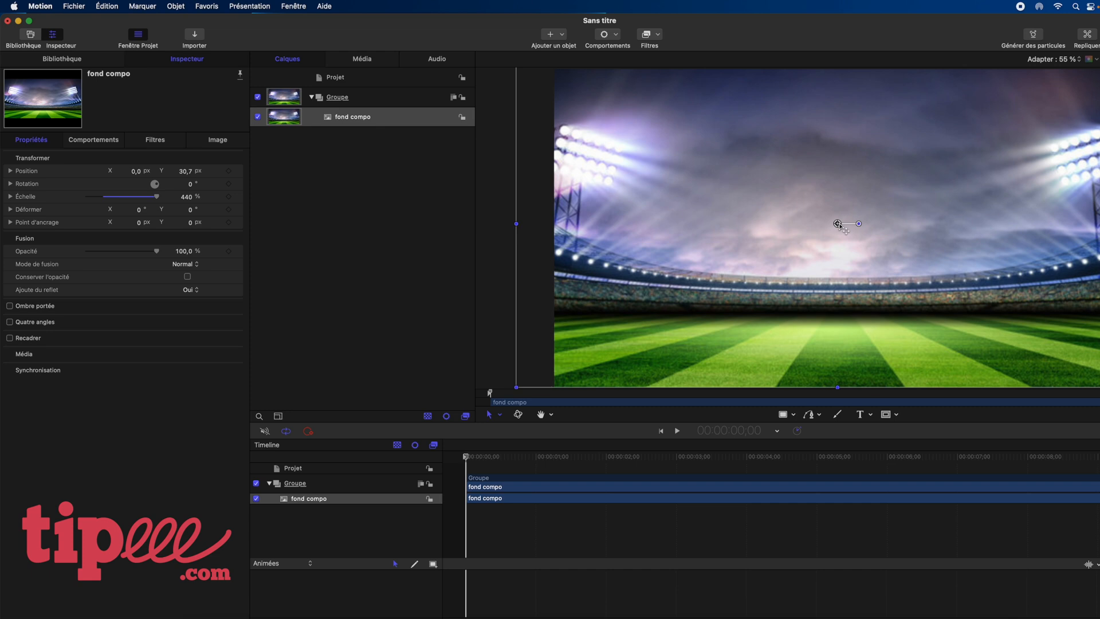
{"action": "left_click", "coordinate": [452, 224]}
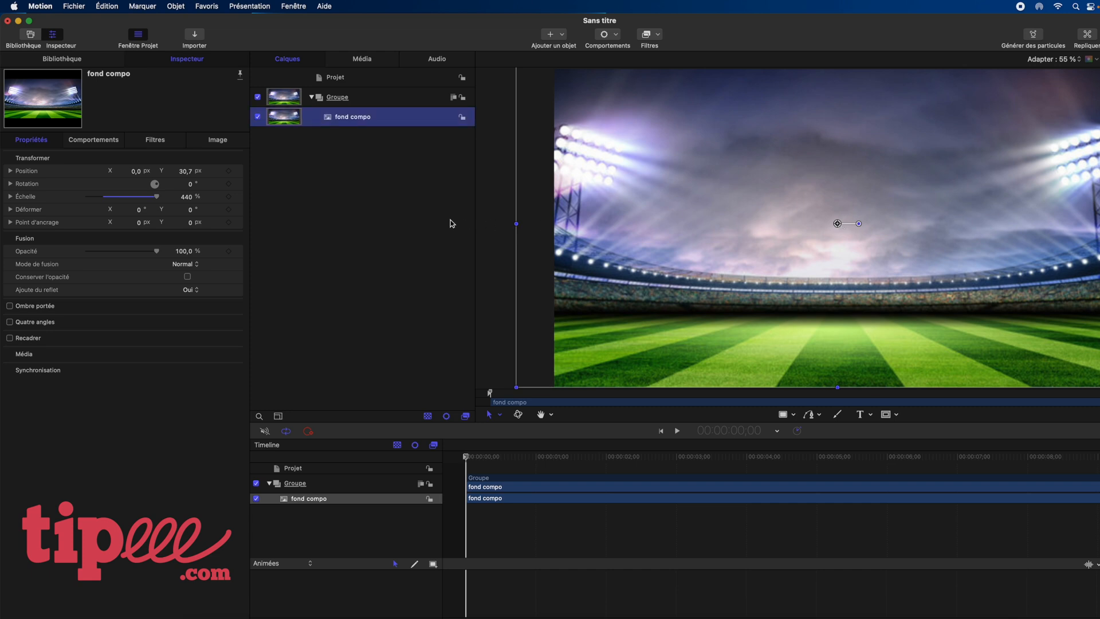
Step: Import the orange jersey image from the Intro ASSM folder and place it on the pitch near the lower centre of the canvas
{"action": "left_click", "coordinate": [201, 38]}
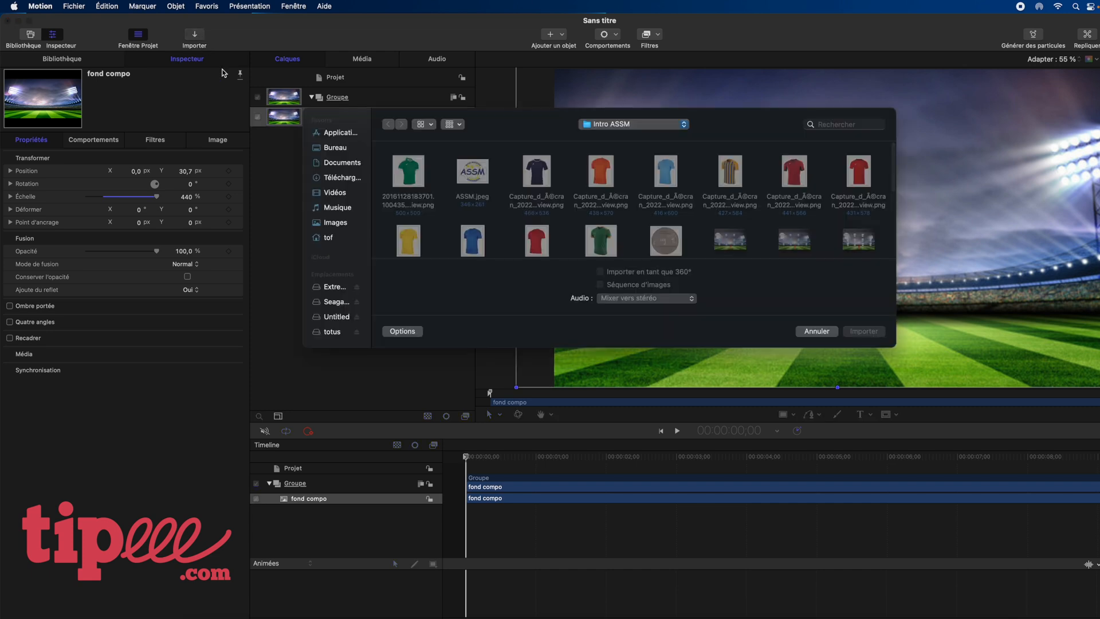
{"action": "left_click", "coordinate": [596, 181]}
{"action": "left_click", "coordinate": [877, 334]}
{"action": "left_click_drag", "start_coordinate": [844, 237], "coordinate": [851, 324]}
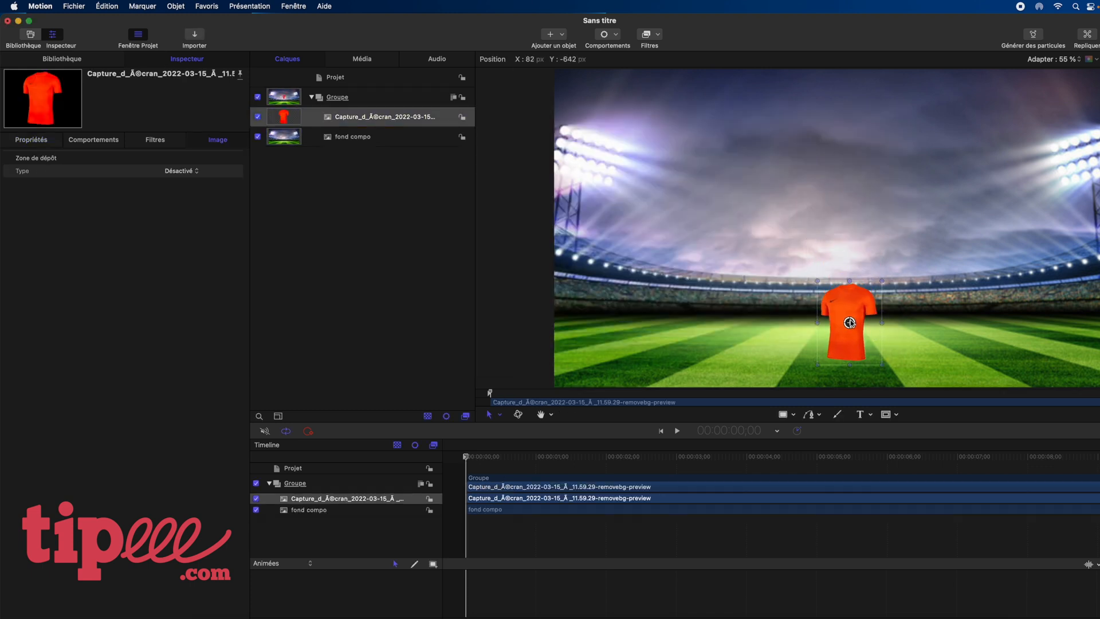
Step: Scale the orange jersey to 73 % and reposition it at about X 61,5 px, Y -683,4 px
{"action": "left_click", "coordinate": [43, 141]}
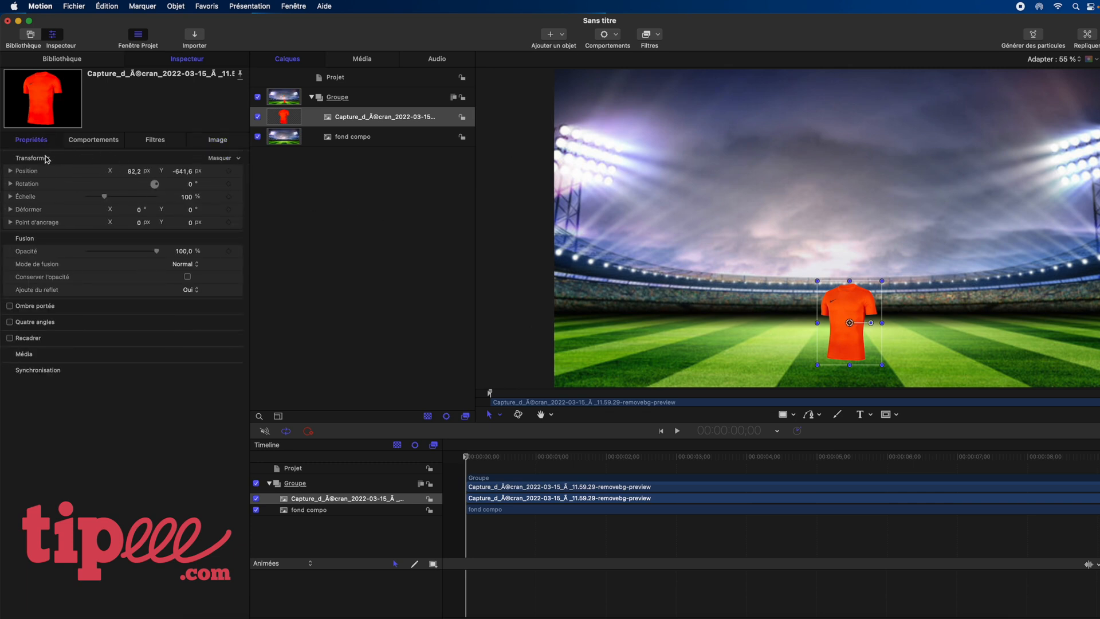
{"action": "left_click_drag", "start_coordinate": [106, 201], "coordinate": [100, 201]}
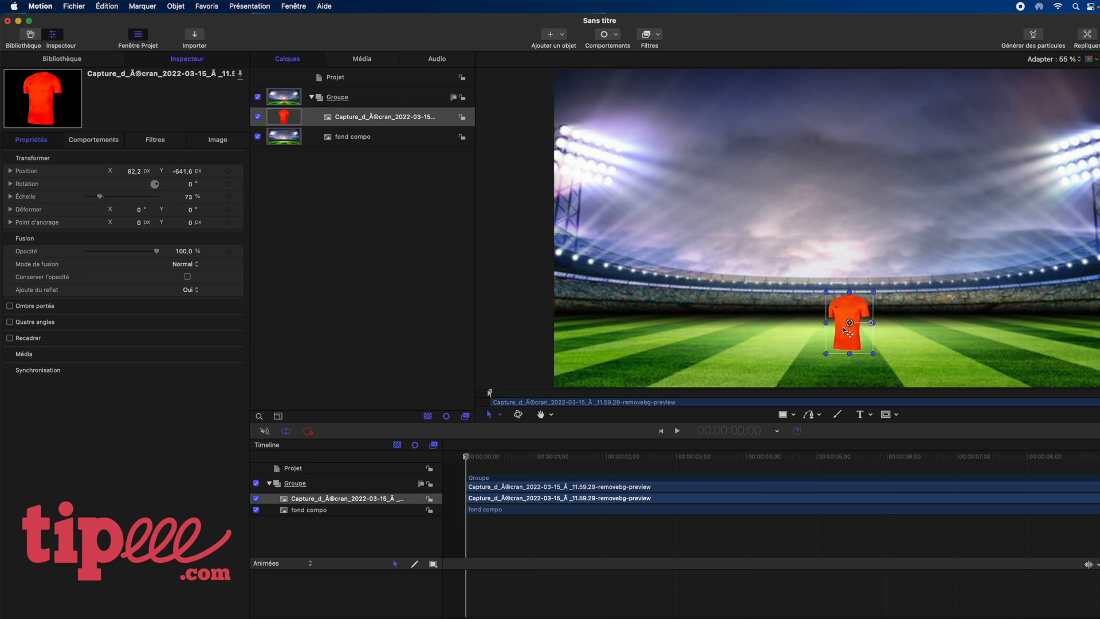
{"action": "left_click_drag", "start_coordinate": [850, 332], "coordinate": [847, 338]}
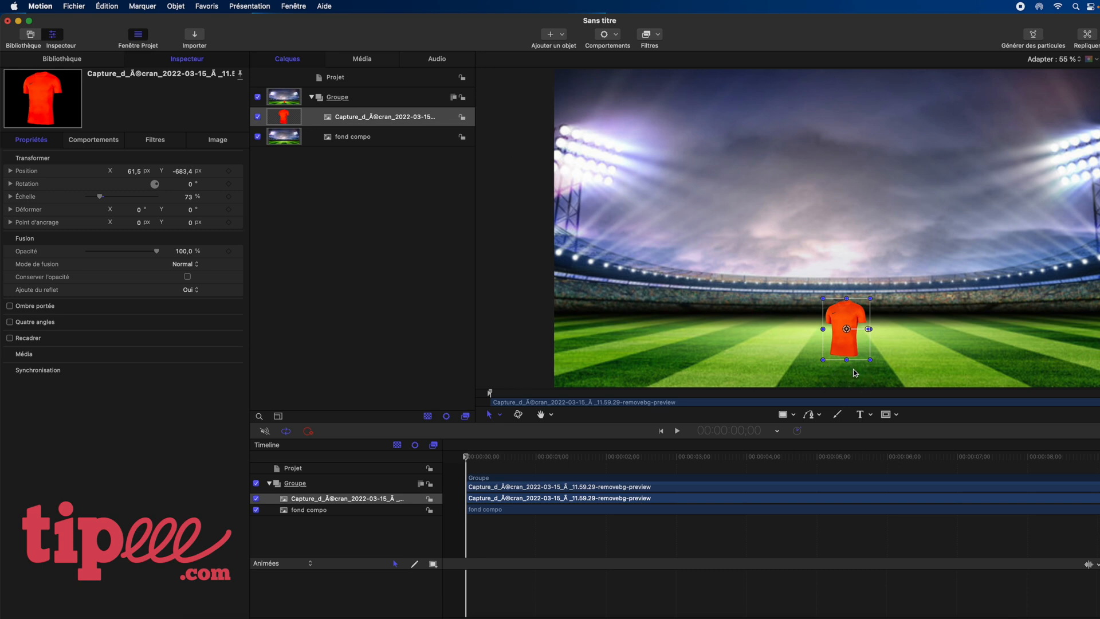
Step: Import the light-blue jersey image from the Intro ASSM folder and place it at the left side of the stadium
{"action": "left_click", "coordinate": [195, 37]}
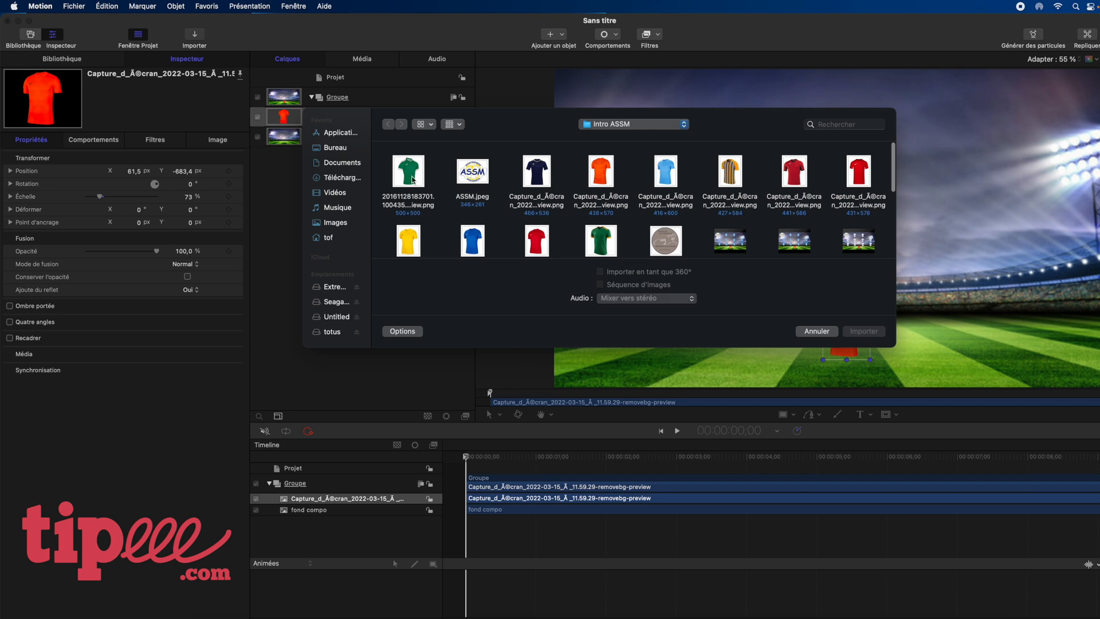
{"action": "scroll", "coordinate": [603, 202], "scroll_direction": "down", "scroll_amount": 3}
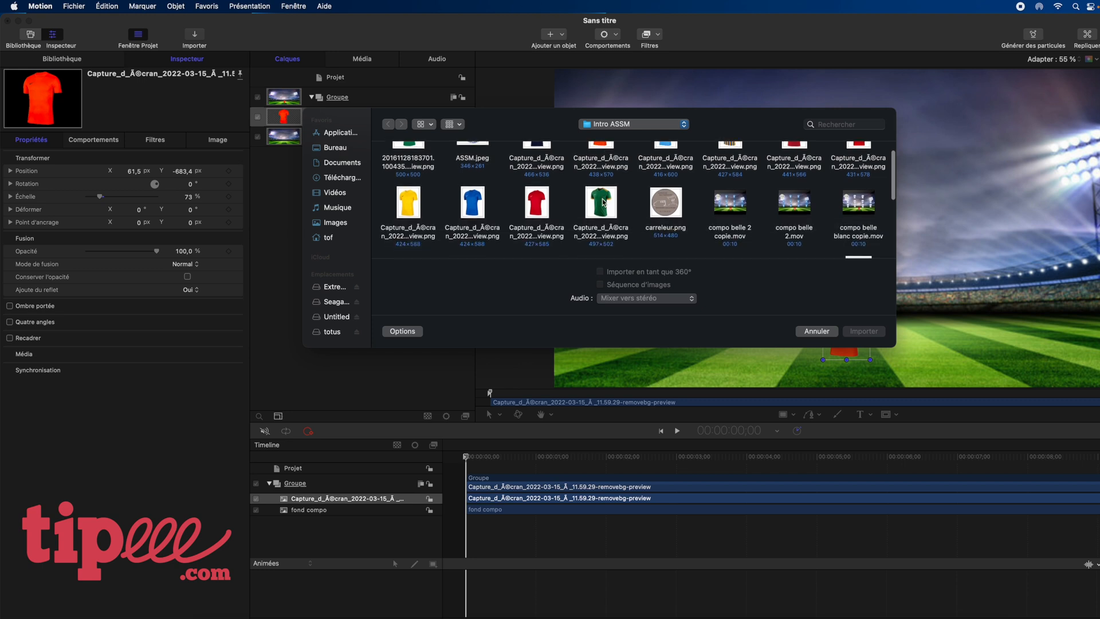
{"action": "scroll", "coordinate": [603, 202], "scroll_direction": "up", "scroll_amount": 3}
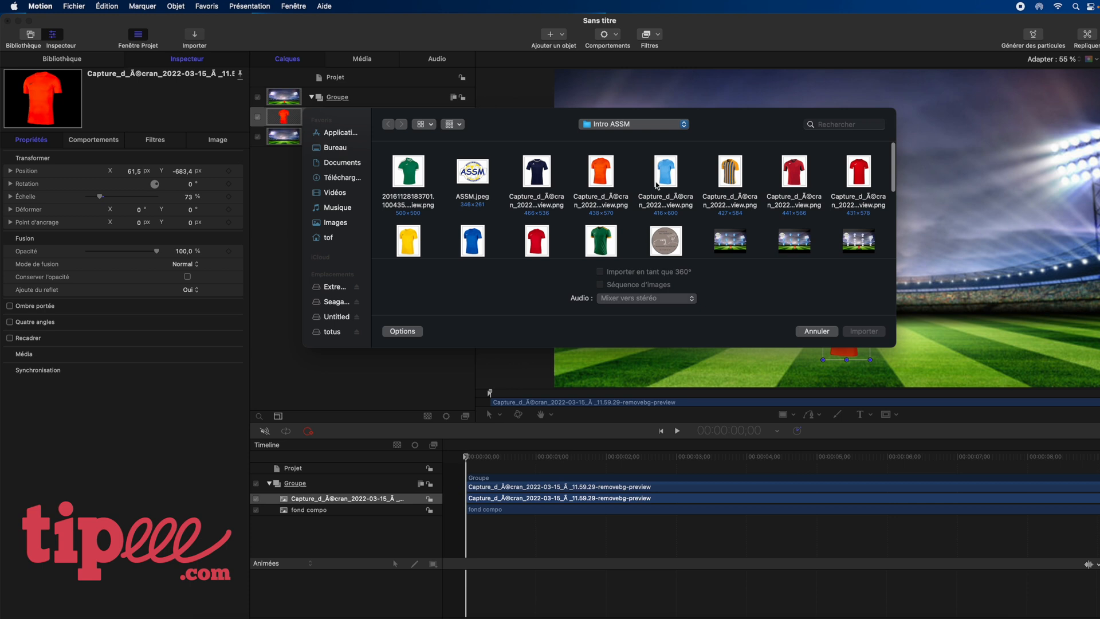
{"action": "left_click", "coordinate": [663, 176]}
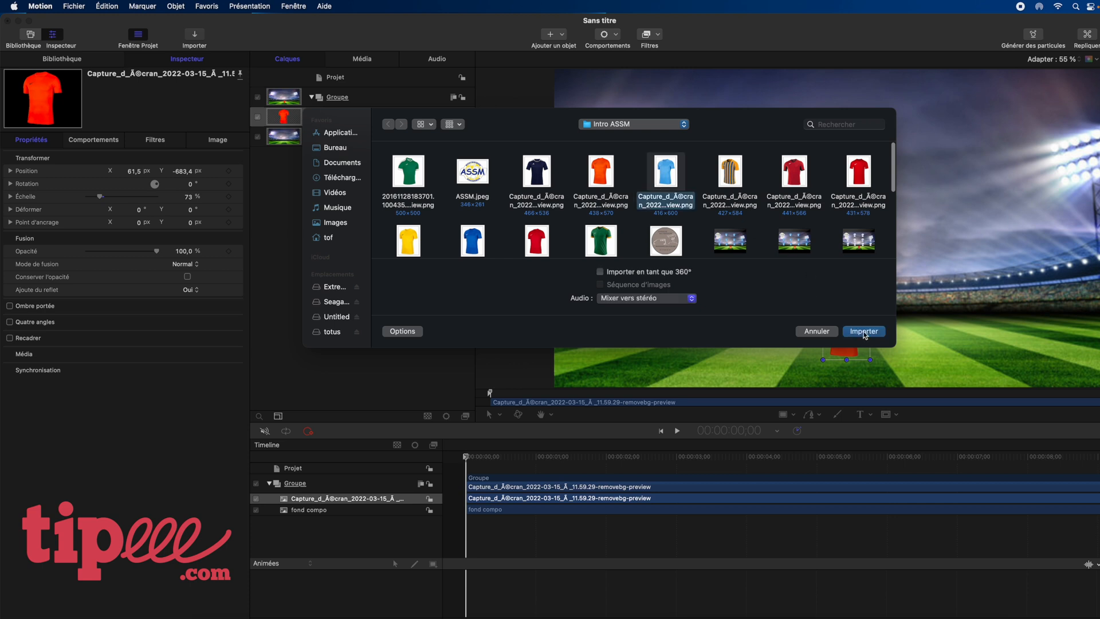
{"action": "left_click", "coordinate": [864, 333]}
{"action": "left_click_drag", "start_coordinate": [839, 231], "coordinate": [632, 285]}
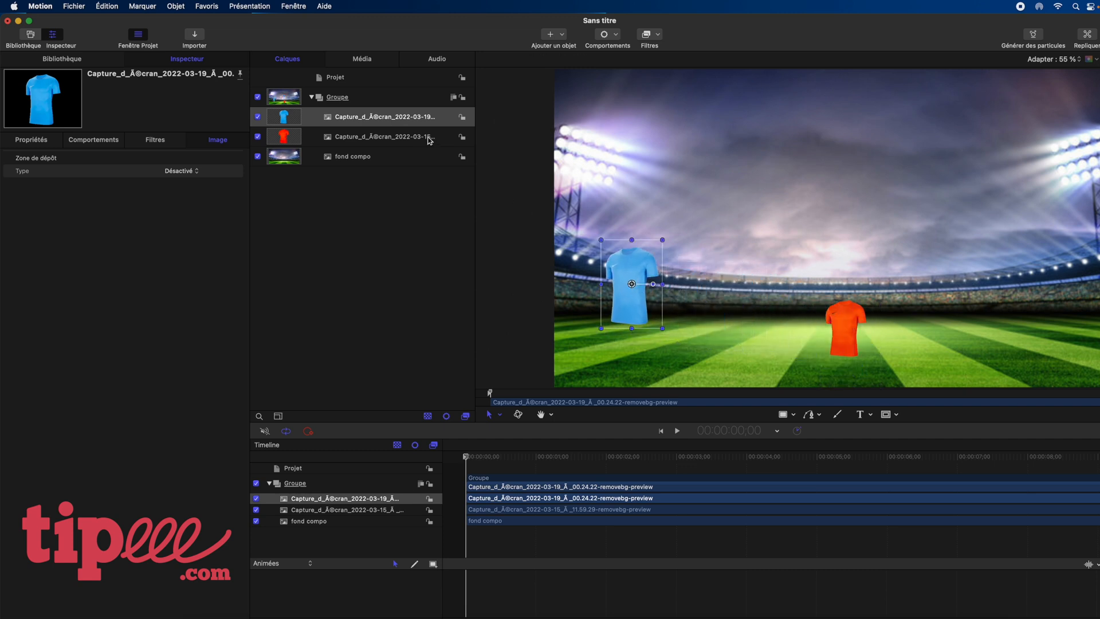
Step: Match the blue jersey's scale to the orange one at 73 % and move it to about X -1429,5 px, Y -400,5 px
{"action": "left_click", "coordinate": [388, 140]}
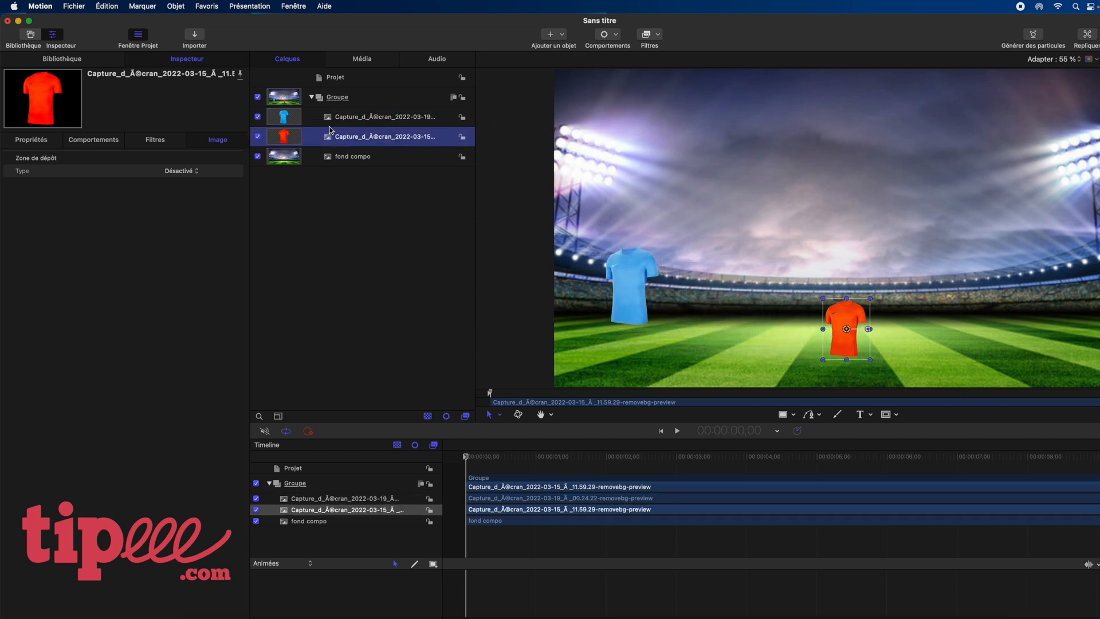
{"action": "left_click", "coordinate": [31, 140]}
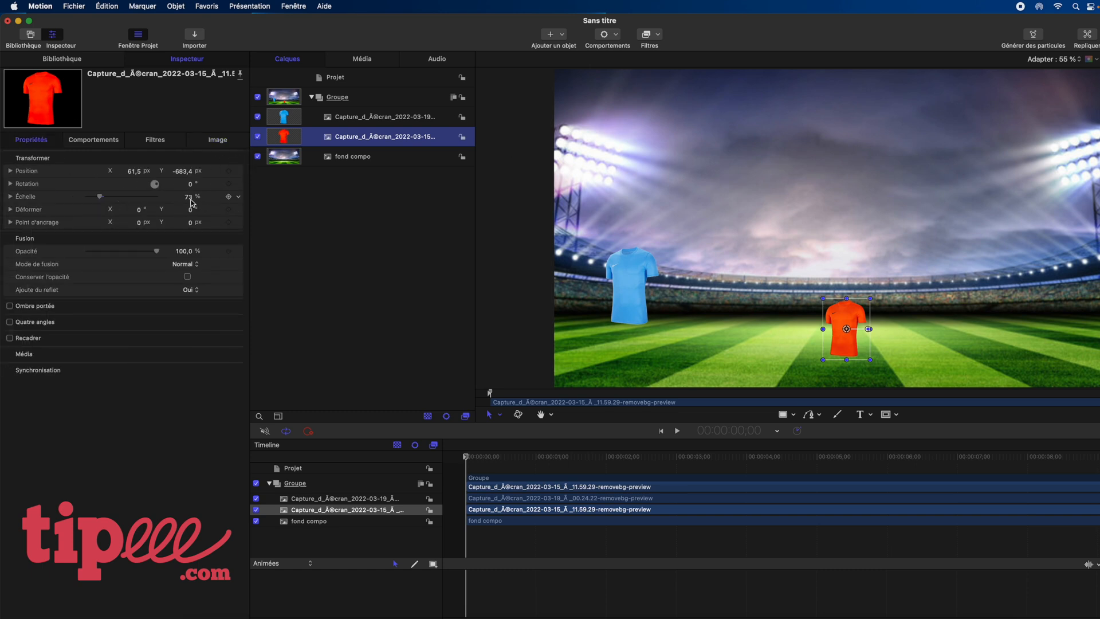
{"action": "left_click", "coordinate": [368, 117]}
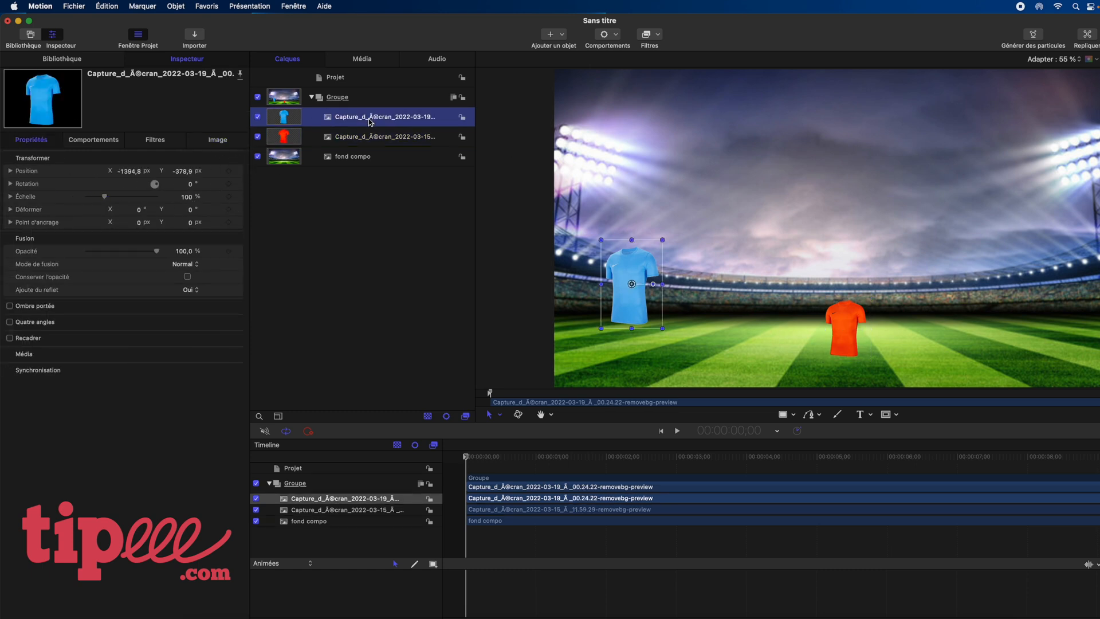
{"action": "left_click", "coordinate": [186, 197]}
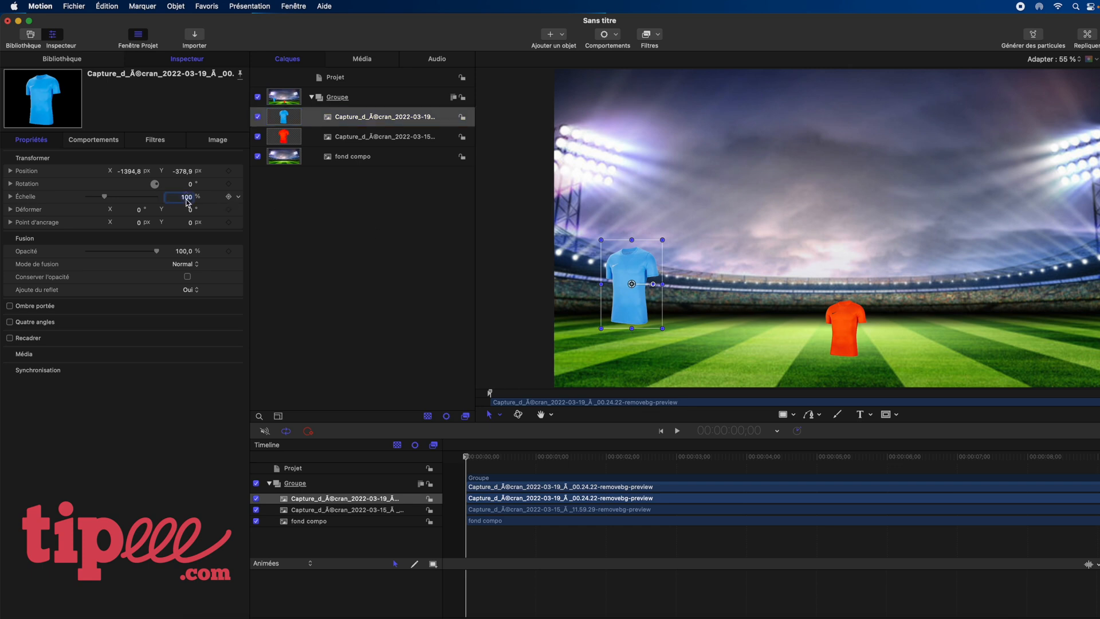
{"action": "type", "text": "73"}
{"action": "key", "text": "Return"}
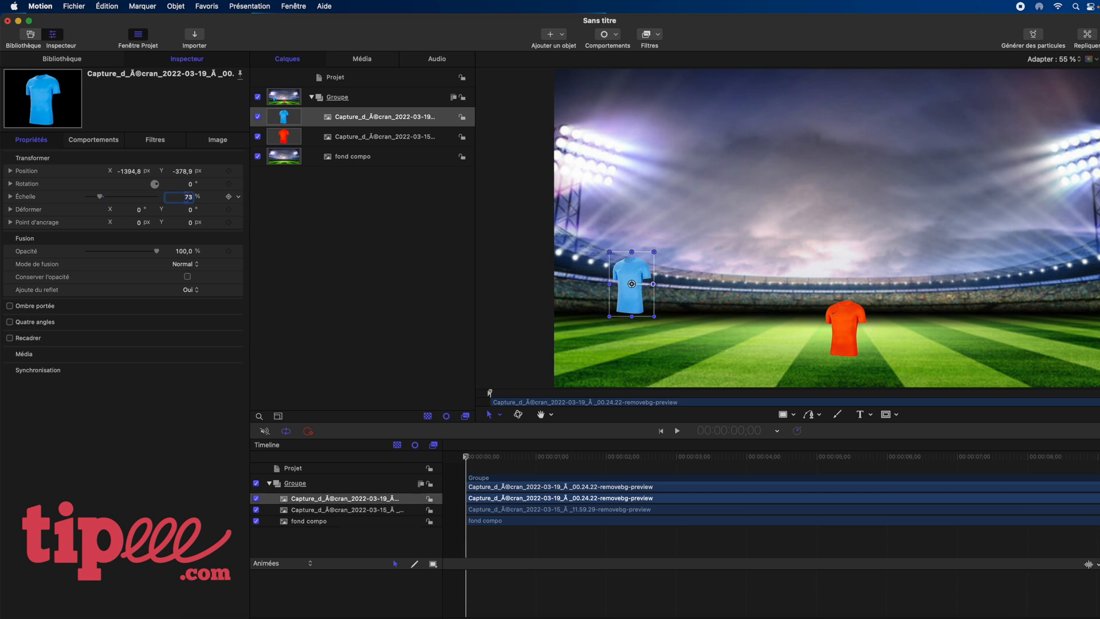
{"action": "left_click_drag", "start_coordinate": [635, 289], "coordinate": [628, 292]}
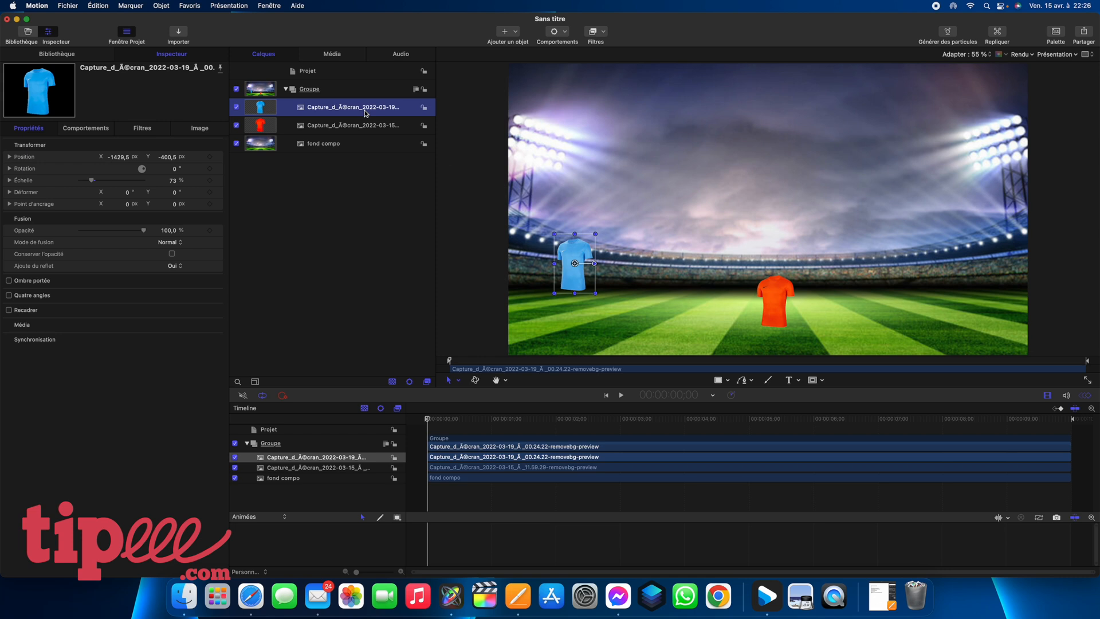
Step: Duplicate the blue jersey layer until there are ten, and move copies up into the sky area of the stadium
{"action": "right_click", "coordinate": [364, 112]}
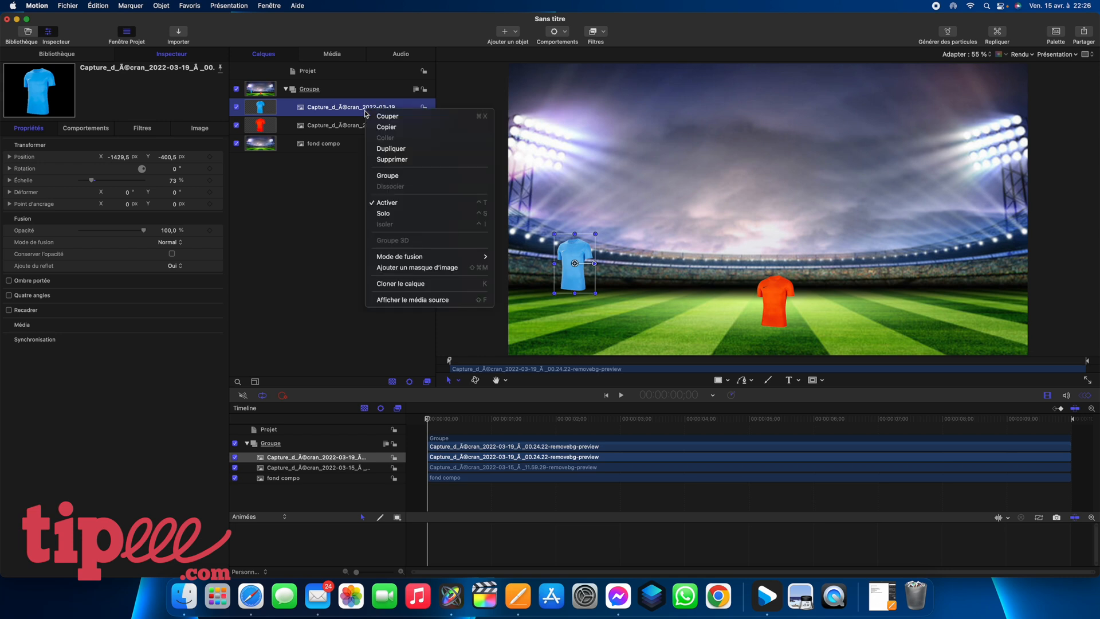
{"action": "left_click", "coordinate": [394, 150]}
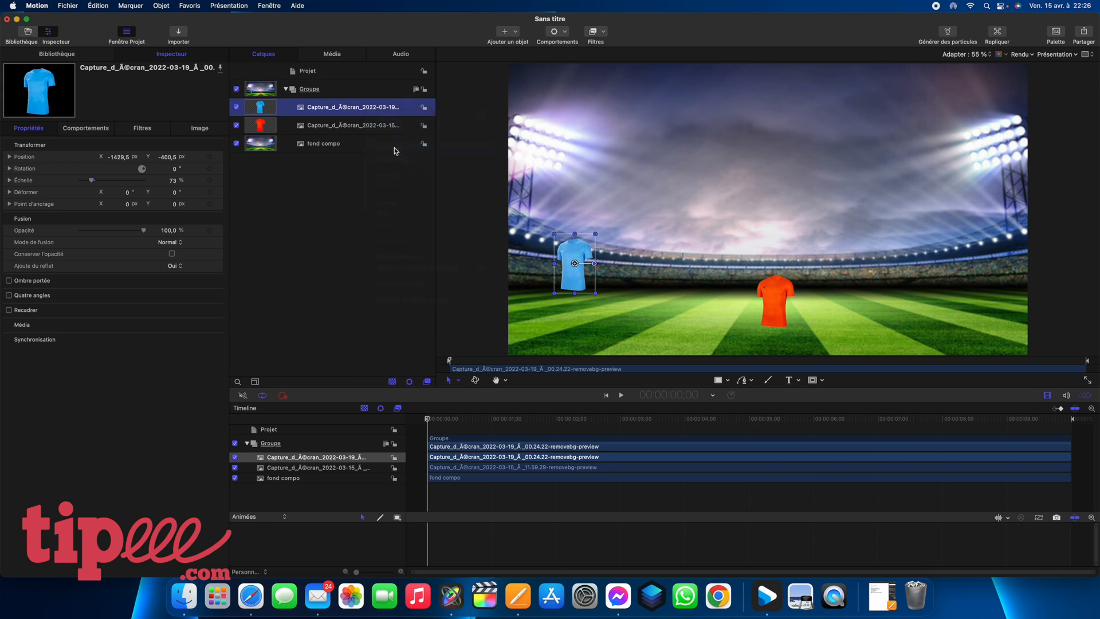
{"action": "right_click", "coordinate": [363, 112]}
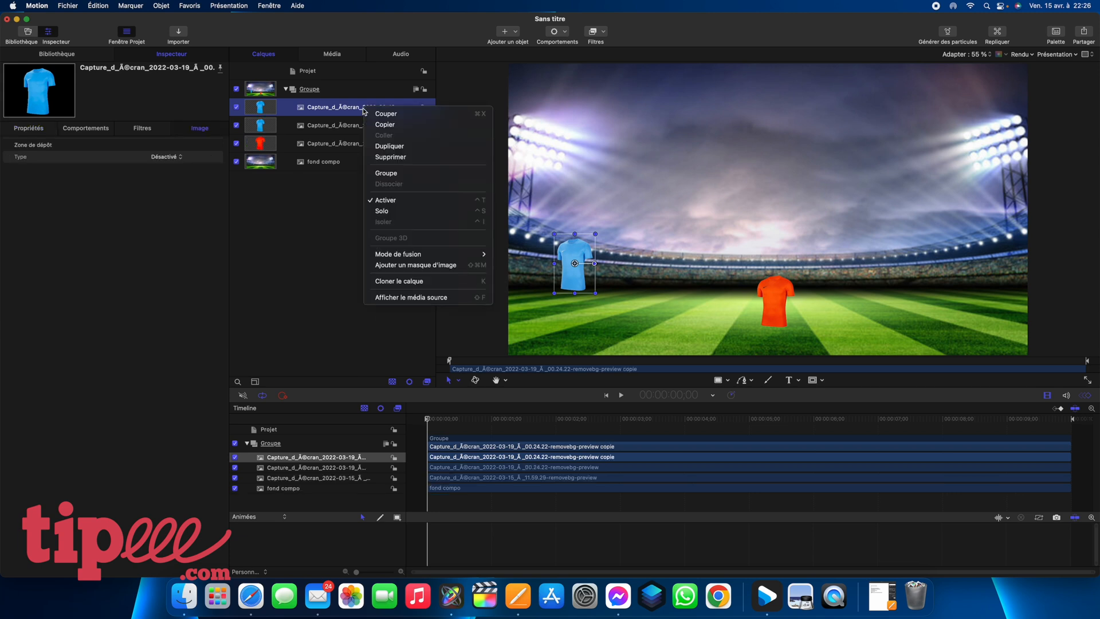
{"action": "left_click", "coordinate": [387, 148]}
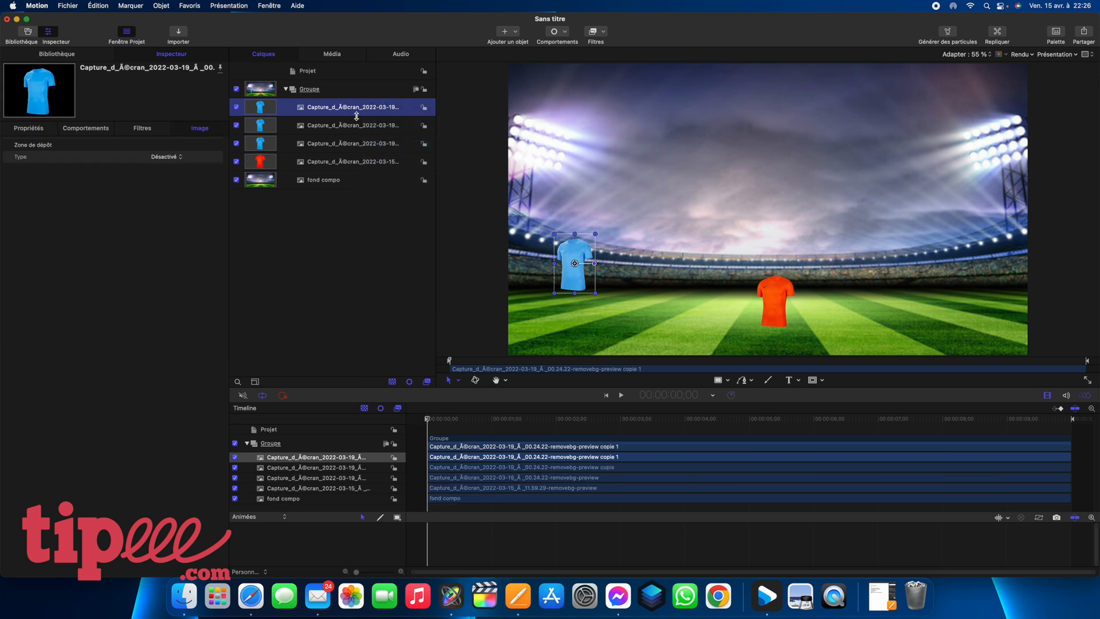
{"action": "right_click", "coordinate": [358, 110]}
{"action": "left_click", "coordinate": [378, 145]}
{"action": "left_click_drag", "start_coordinate": [574, 263], "coordinate": [842, 102]}
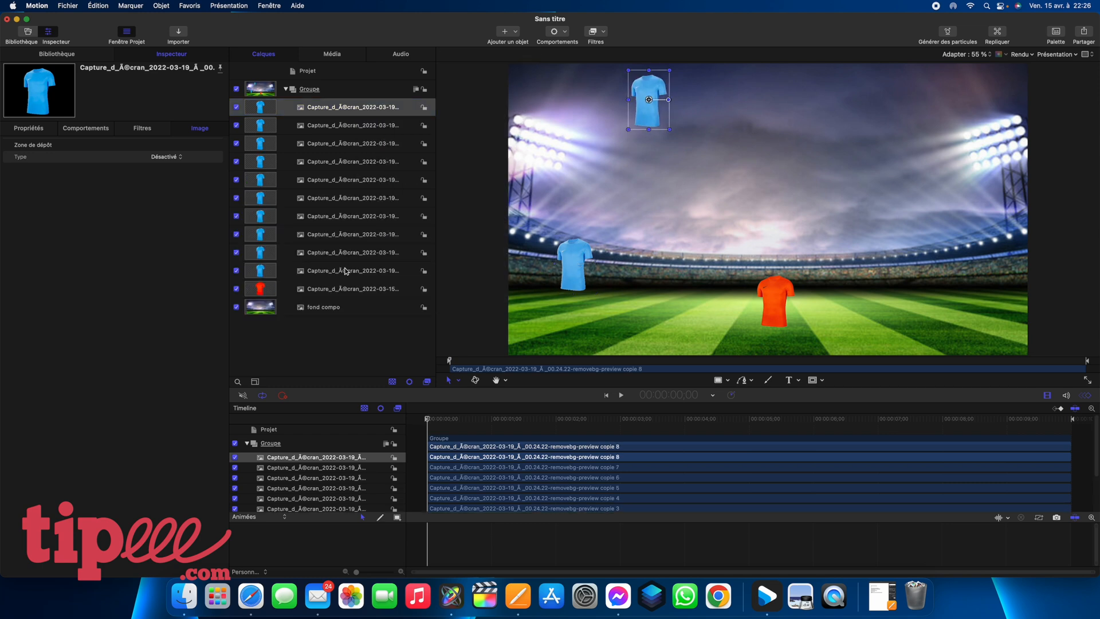
Step: Rename the ten blue jersey layers with the numbers 2 to 11, from the lowest layer upward
{"action": "left_click", "coordinate": [346, 271]}
{"action": "double_click", "coordinate": [343, 270]}
{"action": "type", "text": "2"}
{"action": "key", "text": "Tab"}
{"action": "type", "text": "3"}
{"action": "key", "text": "Tab"}
{"action": "type", "text": "4"}
{"action": "key", "text": "Tab"}
{"action": "type", "text": "5"}
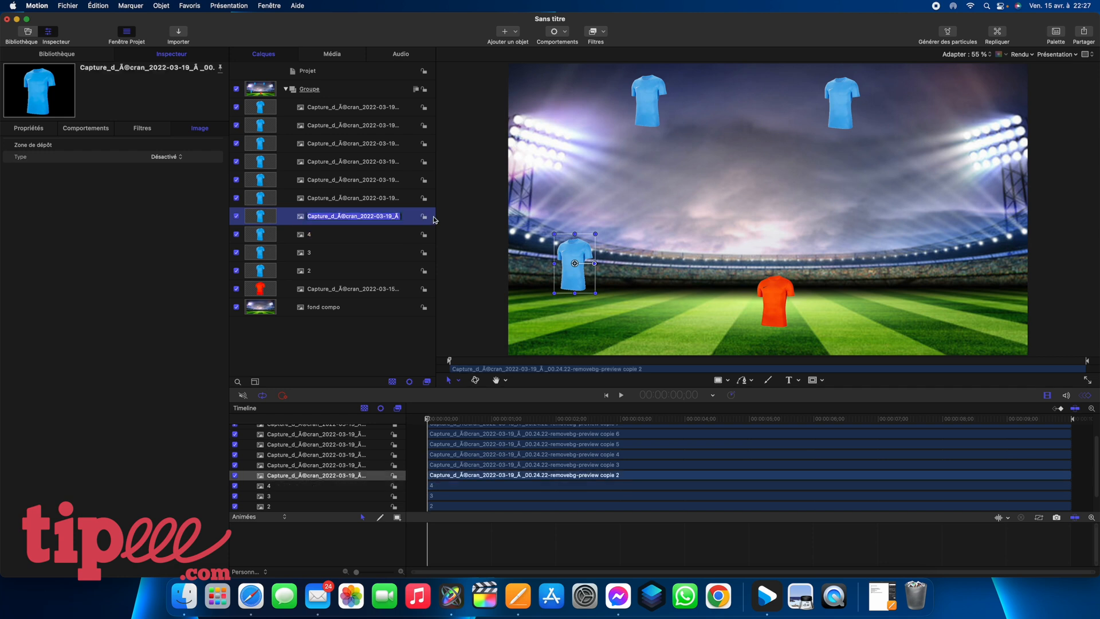
{"action": "key", "text": "Tab"}
{"action": "type", "text": "6"}
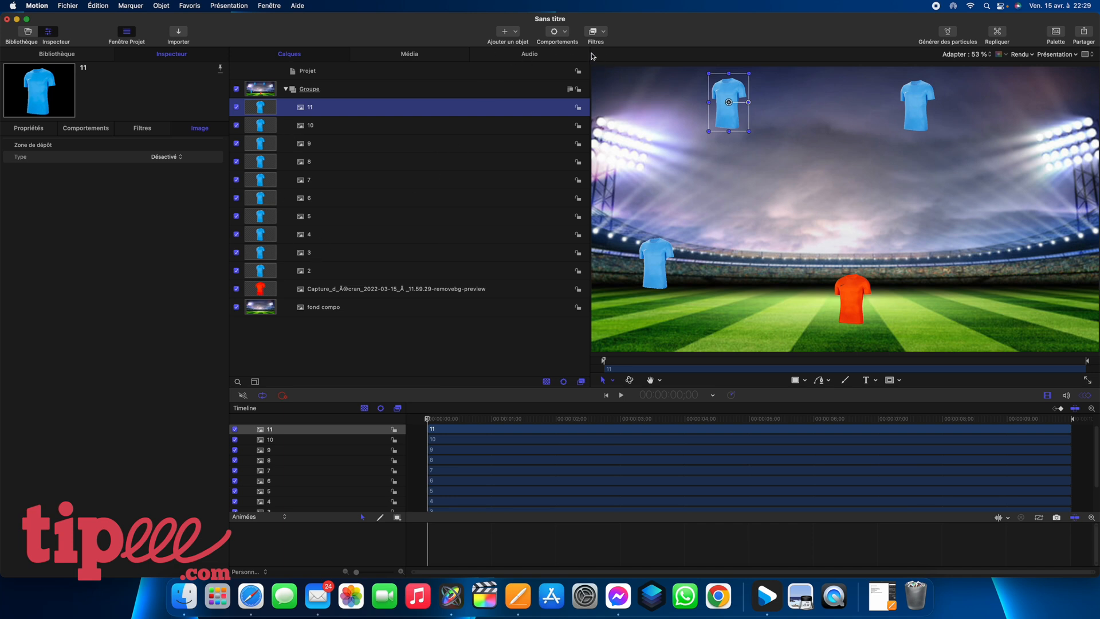
Step: Spread blue jerseys 2 to 5 in a defensive row of four, with jerseys 6 to 8 in a row above them
{"action": "left_click_drag", "start_coordinate": [590, 54], "coordinate": [493, 54]}
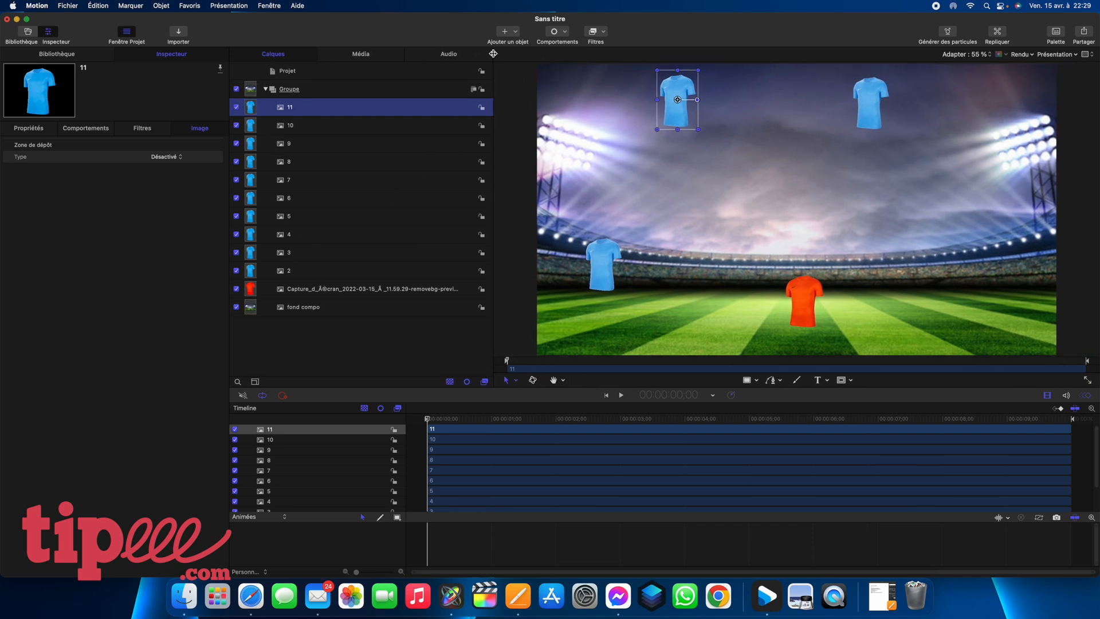
{"action": "left_click", "coordinate": [310, 275]}
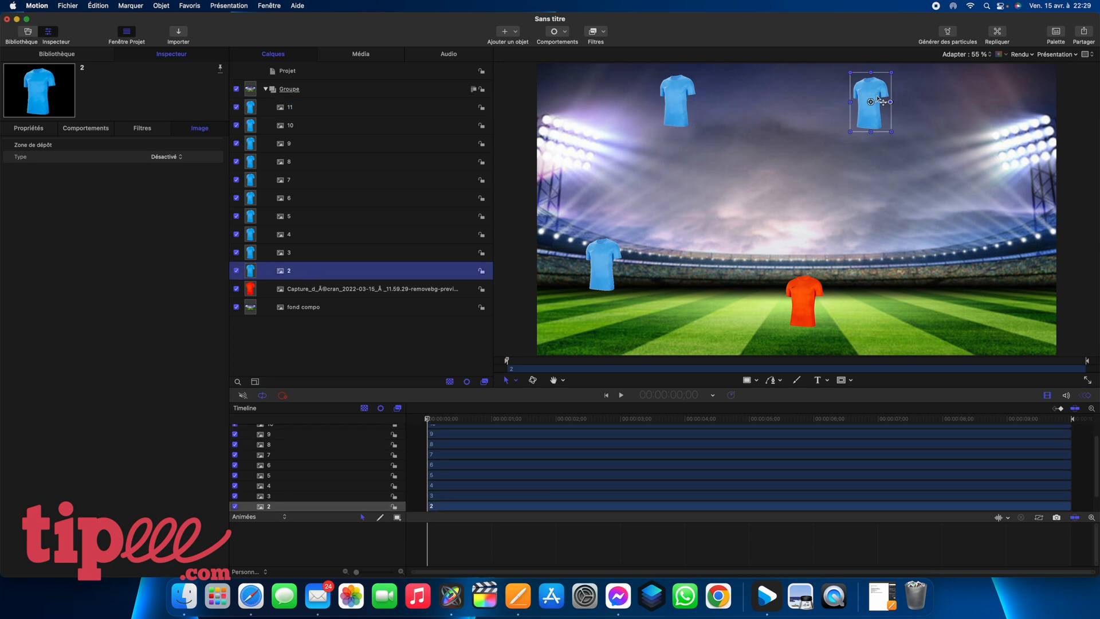
{"action": "left_click_drag", "start_coordinate": [873, 103], "coordinate": [1004, 264]}
{"action": "left_click", "coordinate": [380, 253]}
{"action": "left_click", "coordinate": [297, 236]}
{"action": "left_click_drag", "start_coordinate": [619, 274], "coordinate": [756, 274]}
{"action": "key", "text": "Up"}
{"action": "left_click_drag", "start_coordinate": [603, 264], "coordinate": [882, 267]}
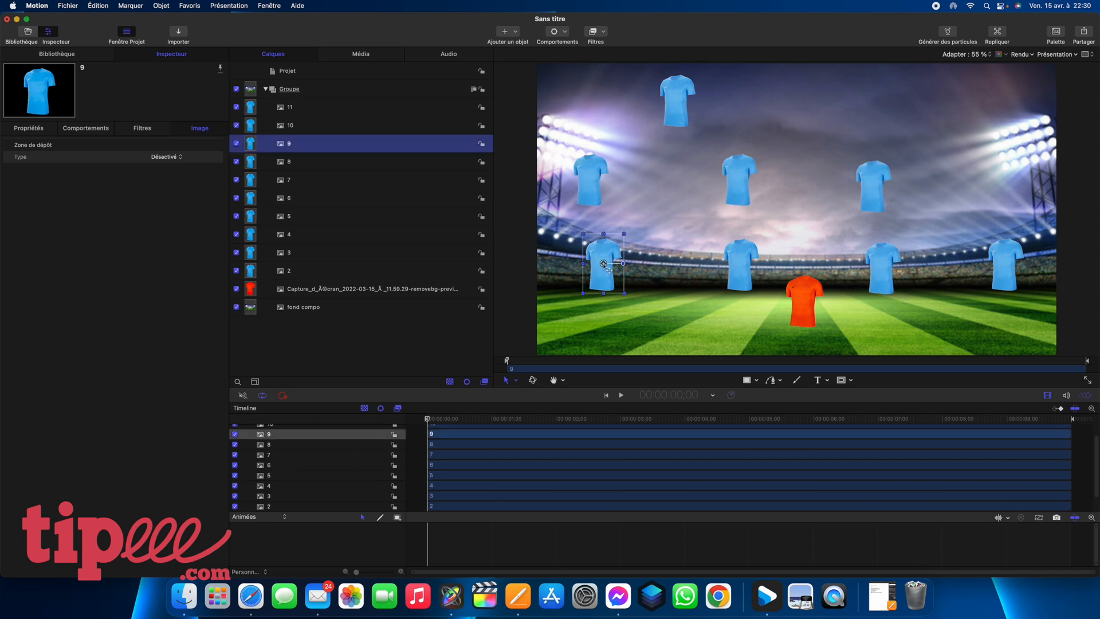
Step: Place jerseys 9 and 11 as the top pair, left and right, and jersey 10 at the right end of the middle row
{"action": "left_click_drag", "start_coordinate": [602, 263], "coordinate": [682, 99]}
{"action": "left_click", "coordinate": [348, 125]}
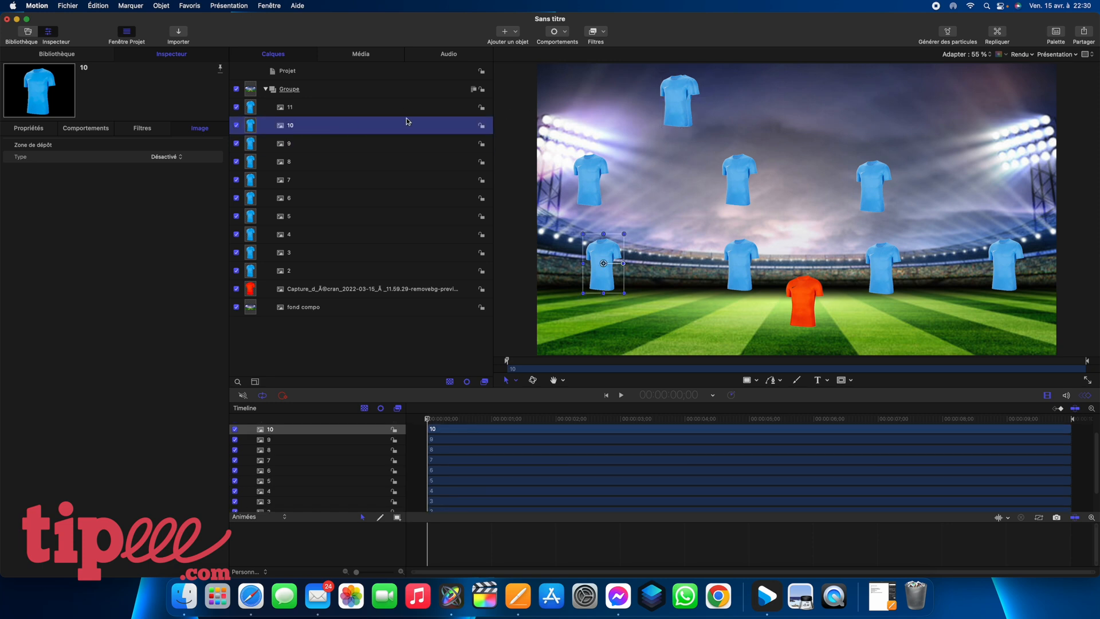
{"action": "left_click_drag", "start_coordinate": [603, 263], "coordinate": [1000, 181]}
{"action": "left_click", "coordinate": [282, 109]}
{"action": "left_click_drag", "start_coordinate": [681, 103], "coordinate": [865, 119]}
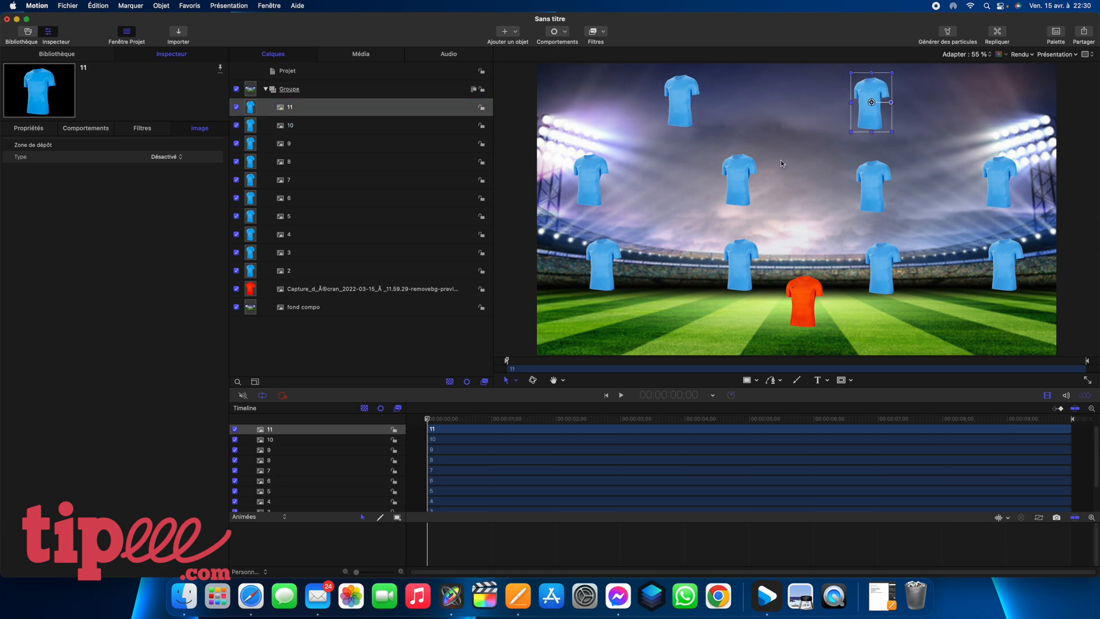
Step: Raise blue jerseys 2, 3 and 4 to one even height along the stadium stands
{"action": "left_click_drag", "start_coordinate": [739, 46], "coordinate": [647, 47]}
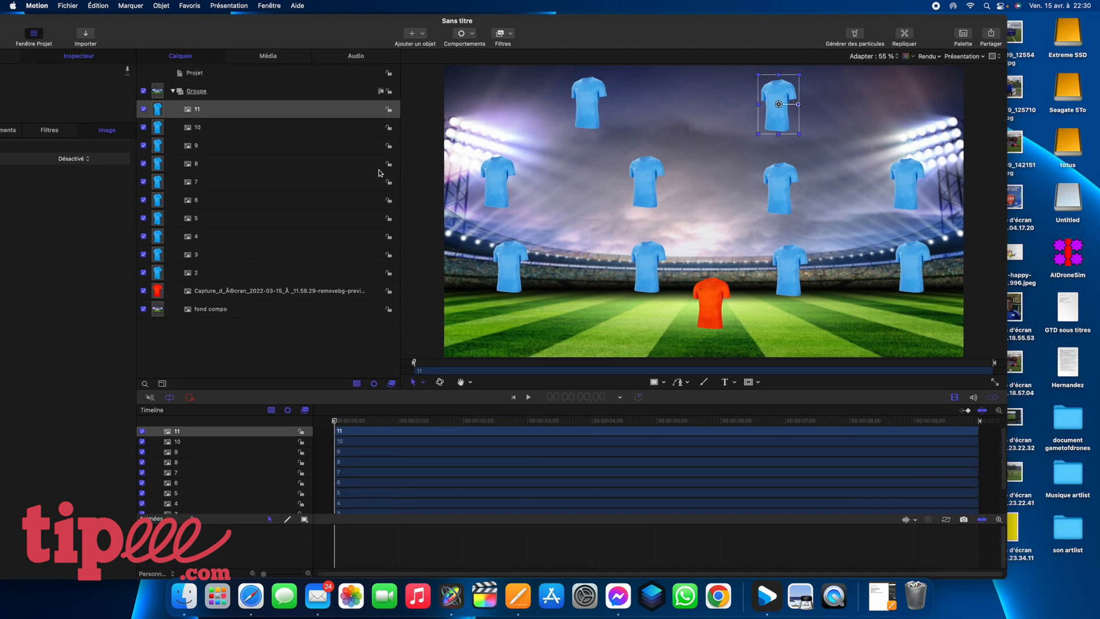
{"action": "left_click", "coordinate": [191, 277]}
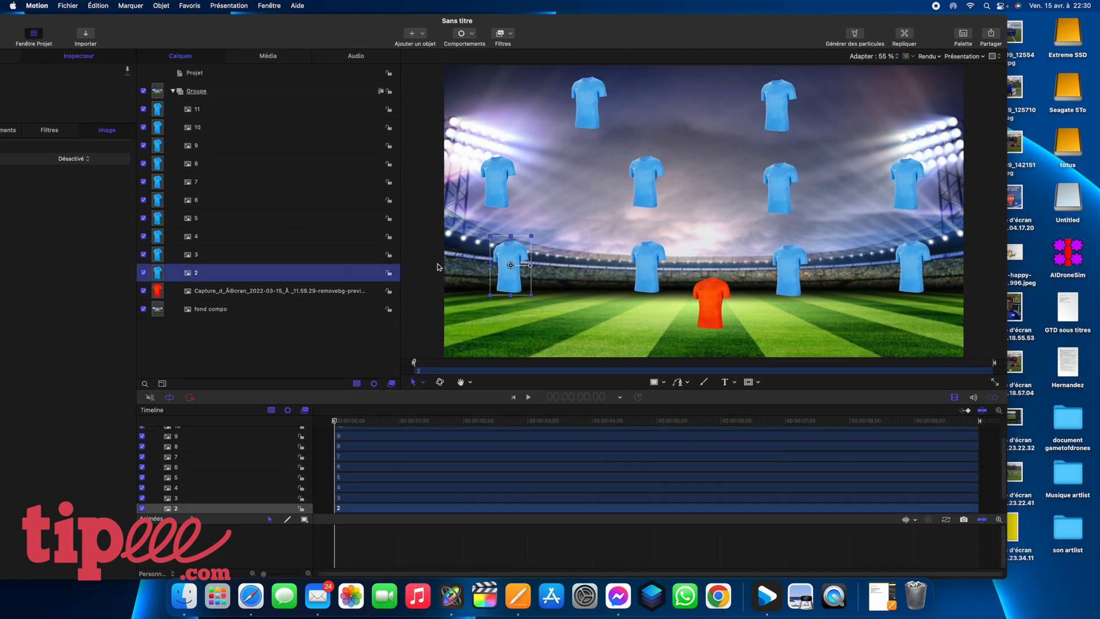
{"action": "left_click_drag", "start_coordinate": [511, 267], "coordinate": [502, 253]}
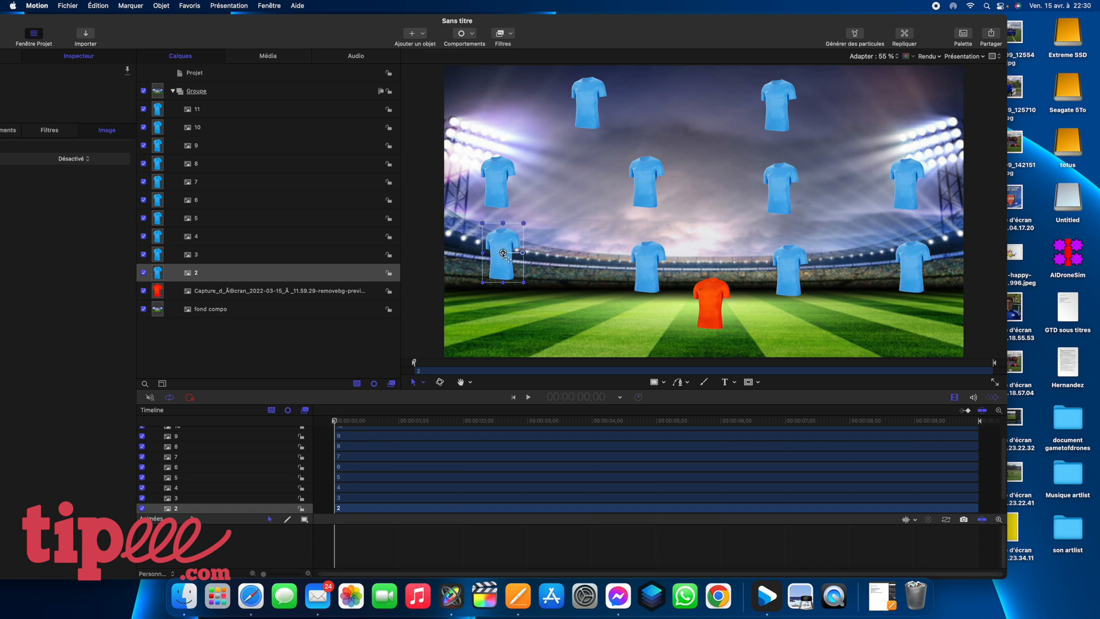
{"action": "left_click", "coordinate": [199, 254]}
{"action": "left_click_drag", "start_coordinate": [893, 263], "coordinate": [894, 251]}
{"action": "left_click", "coordinate": [189, 240]}
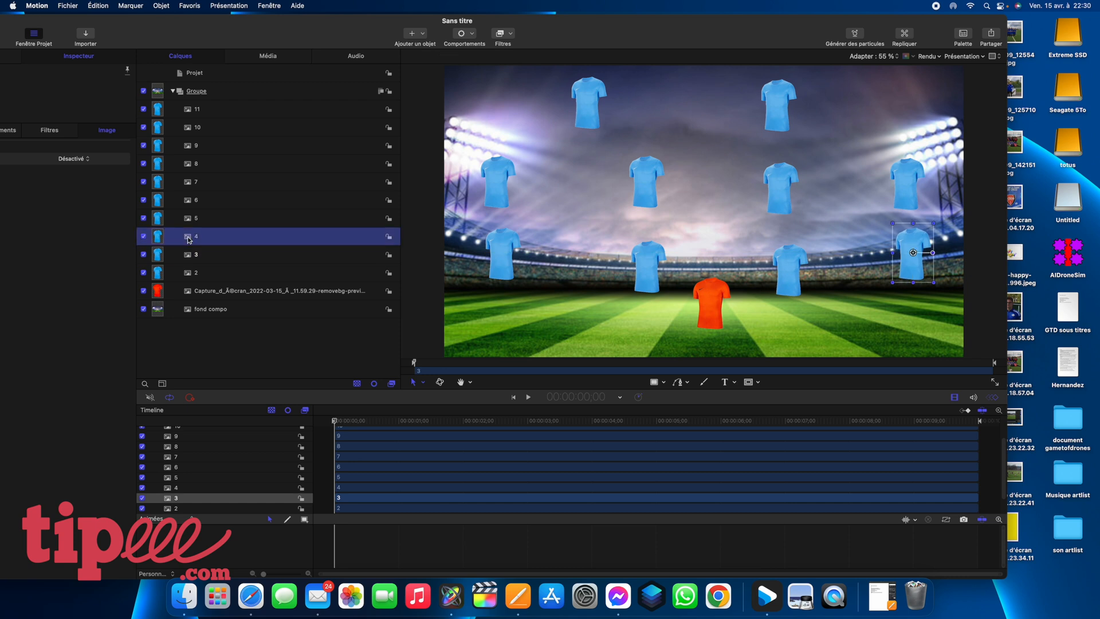
{"action": "left_click_drag", "start_coordinate": [647, 267], "coordinate": [644, 252]}
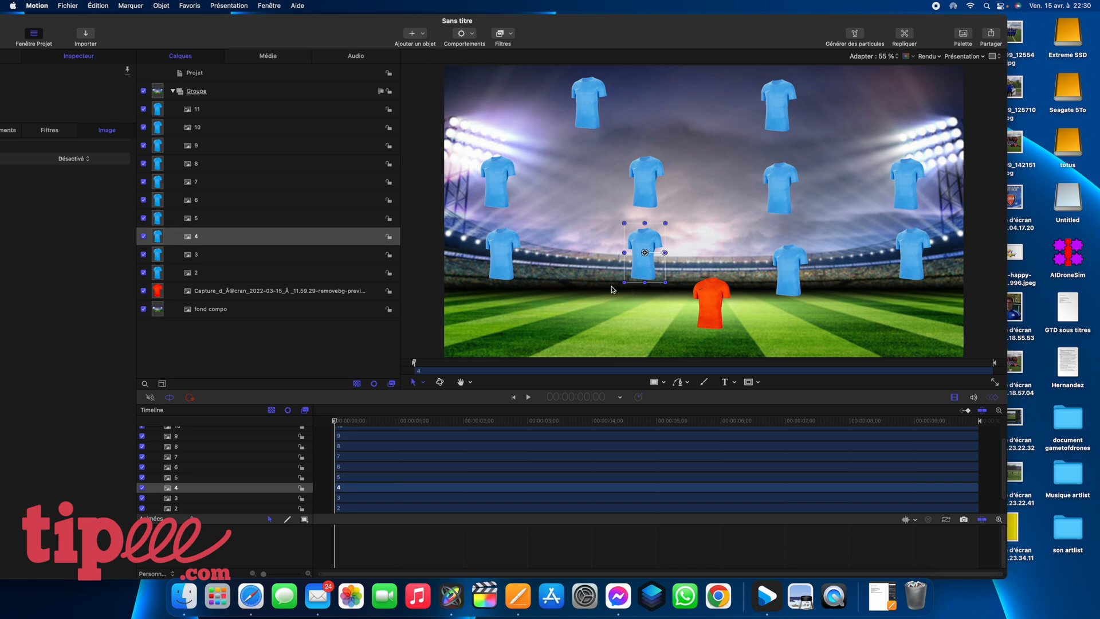
Step: Lower the red goalkeeper jersey on the pitch and raise jersey 5 in line with the rest of the defensive row
{"action": "left_click", "coordinate": [710, 300]}
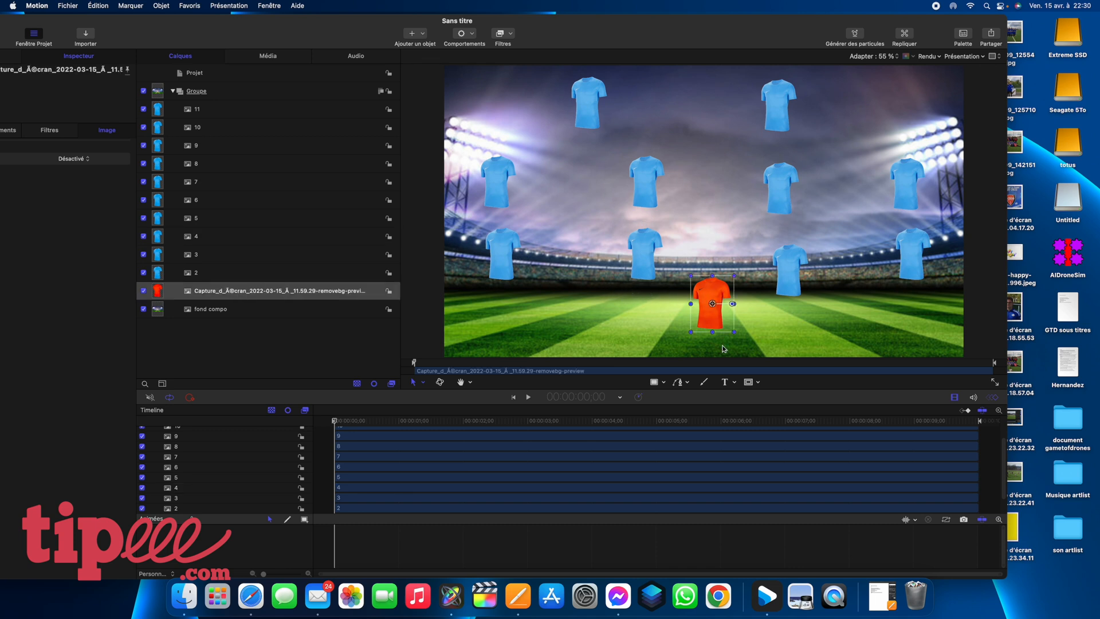
{"action": "left_click_drag", "start_coordinate": [715, 308], "coordinate": [715, 317]}
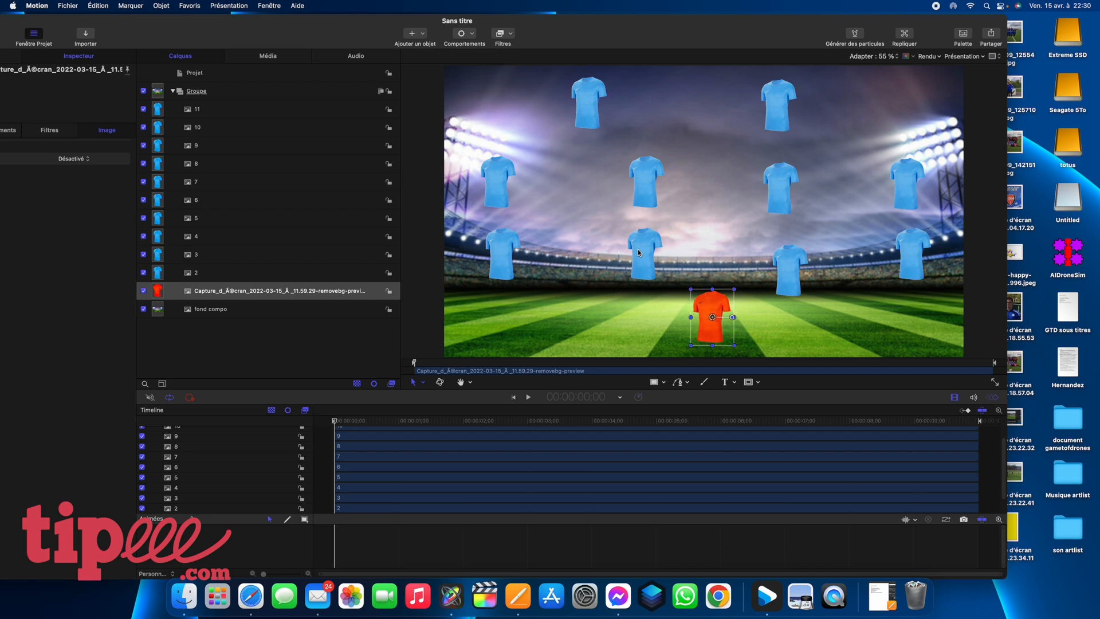
{"action": "left_click", "coordinate": [204, 220]}
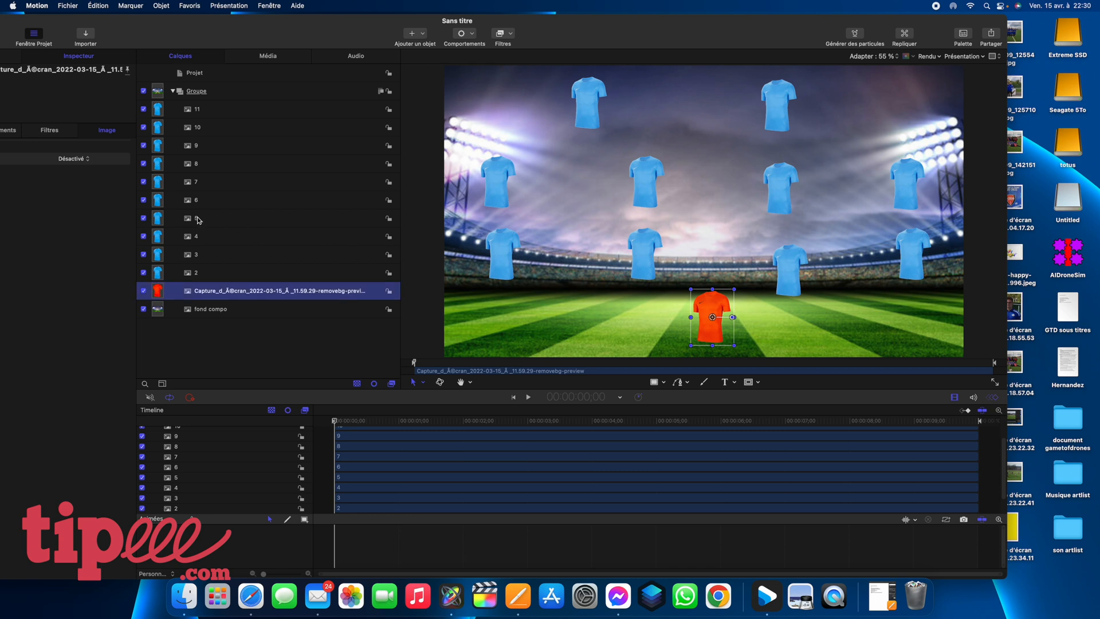
{"action": "left_click_drag", "start_coordinate": [790, 273], "coordinate": [784, 253]}
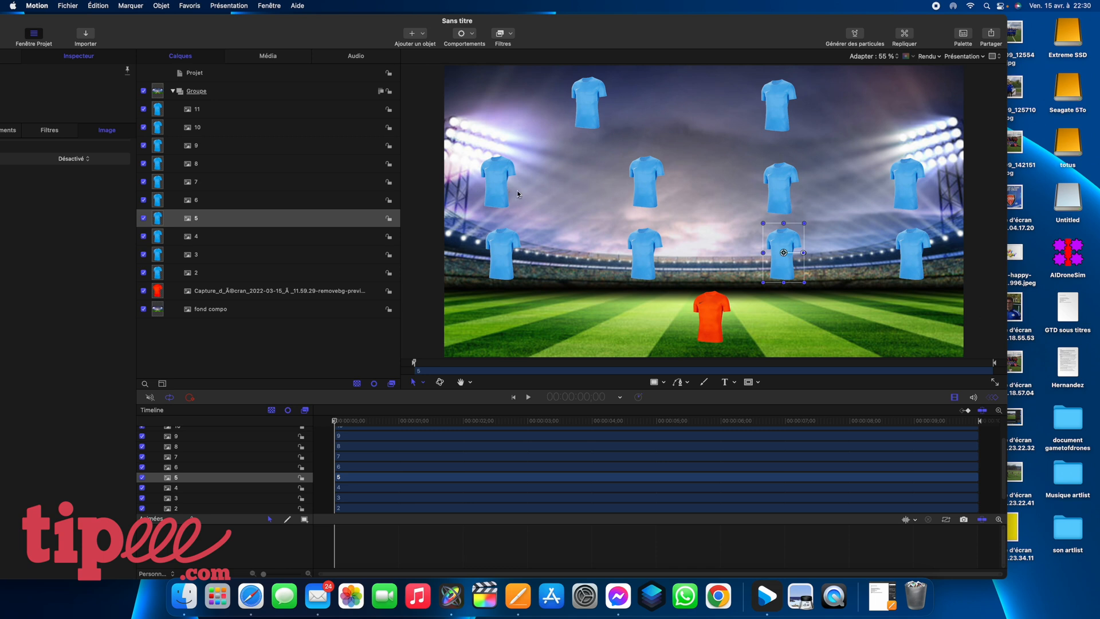
Step: Align jersey 7 above jersey 2, level jersey 8 with the midfield row, and shift the two forwards, 9 and 11, to the right
{"action": "left_click", "coordinate": [215, 200]}
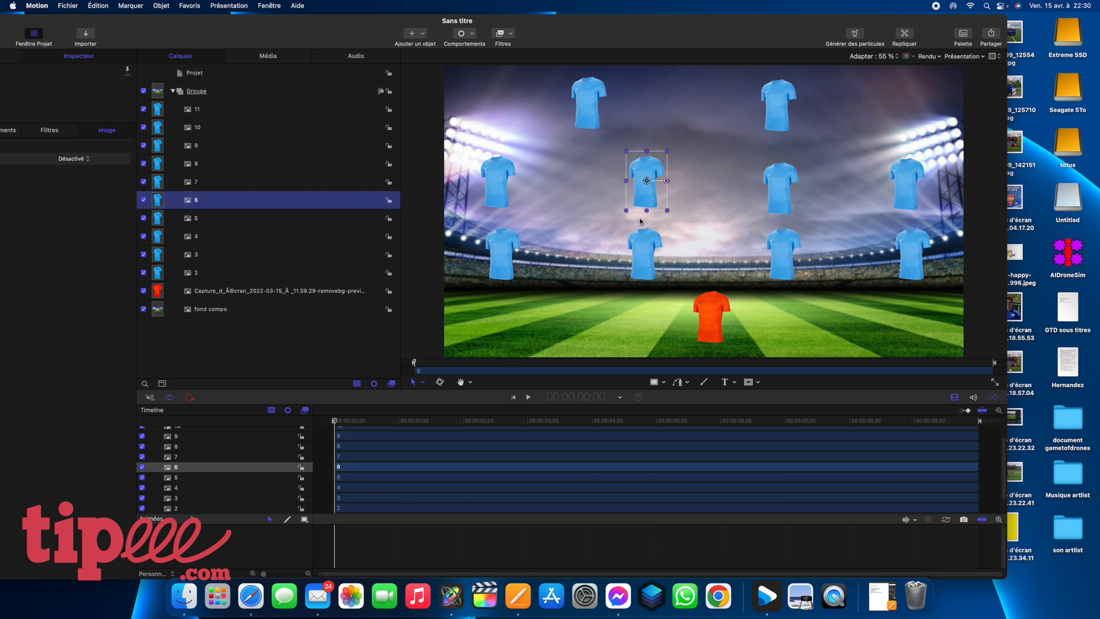
{"action": "left_click_drag", "start_coordinate": [496, 182], "coordinate": [503, 181]}
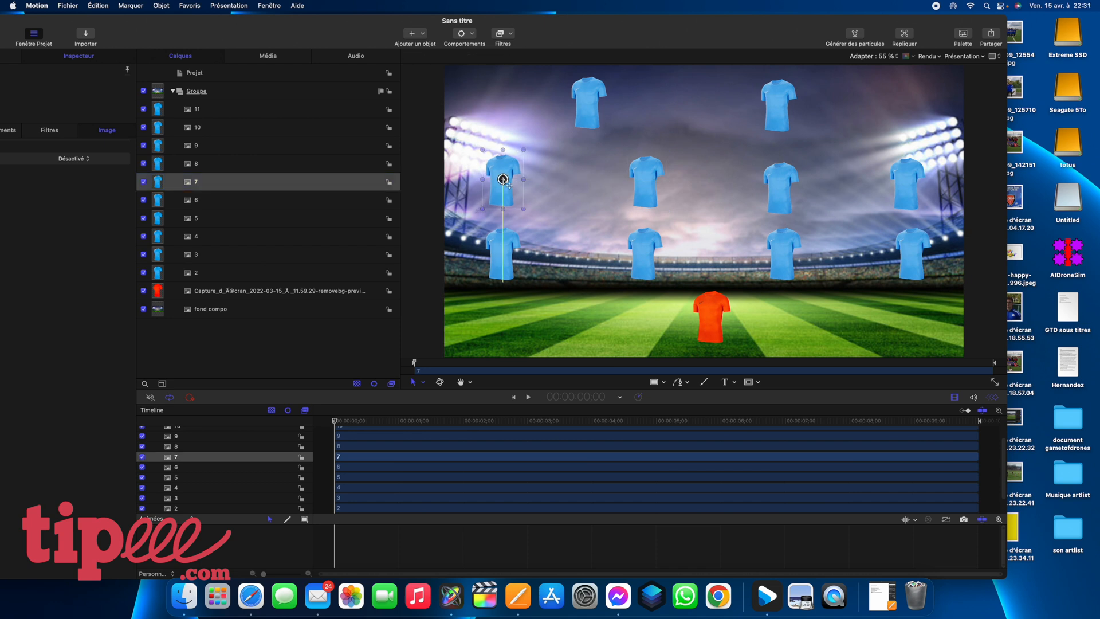
{"action": "left_click", "coordinate": [780, 187]}
{"action": "left_click_drag", "start_coordinate": [780, 186], "coordinate": [780, 181]}
{"action": "left_click_drag", "start_coordinate": [578, 104], "coordinate": [603, 106]}
{"action": "left_click", "coordinate": [190, 109]}
{"action": "left_click_drag", "start_coordinate": [778, 104], "coordinate": [815, 104]}
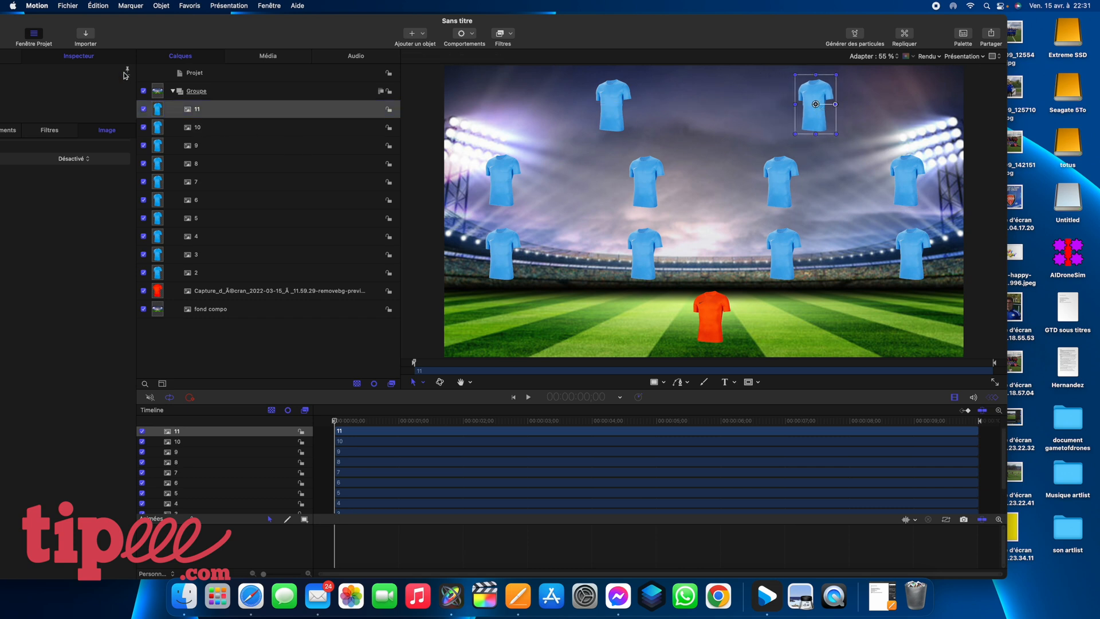
Step: Start a media import and look through the Intro ASSM folder for the club logo
{"action": "left_click", "coordinate": [84, 36]}
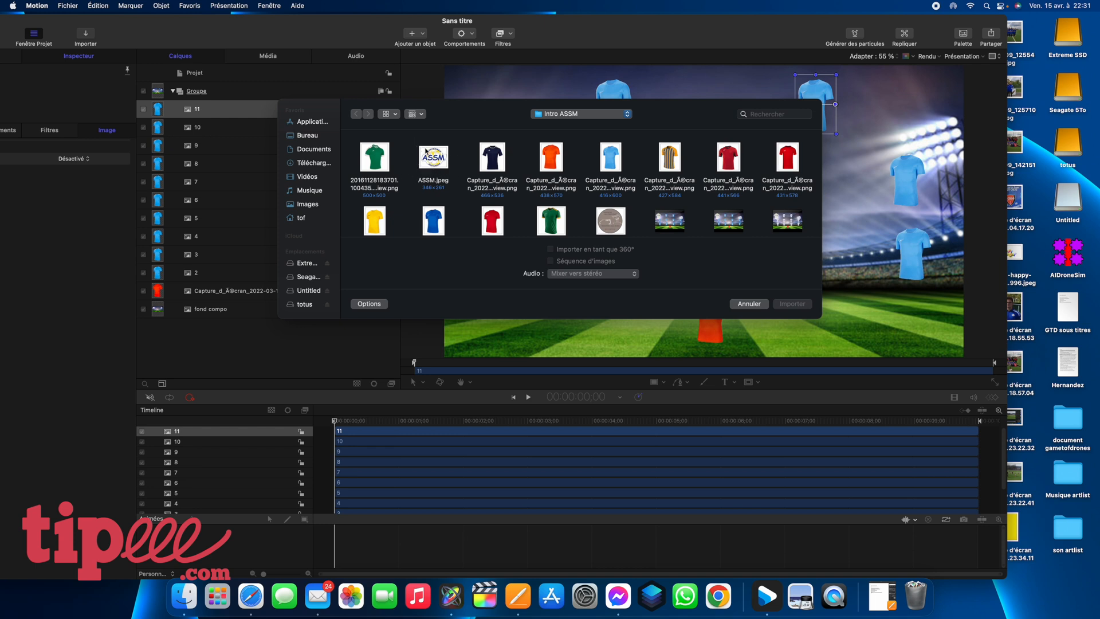
{"action": "scroll", "coordinate": [516, 182], "scroll_direction": "down", "scroll_amount": 10}
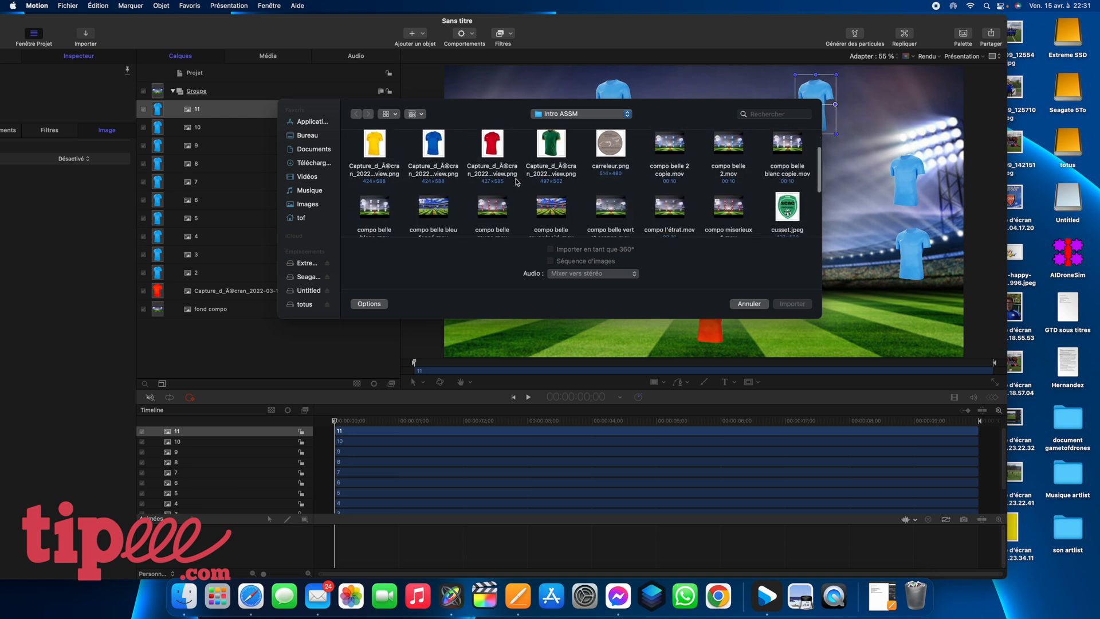
{"action": "scroll", "coordinate": [516, 182], "scroll_direction": "down", "scroll_amount": 10}
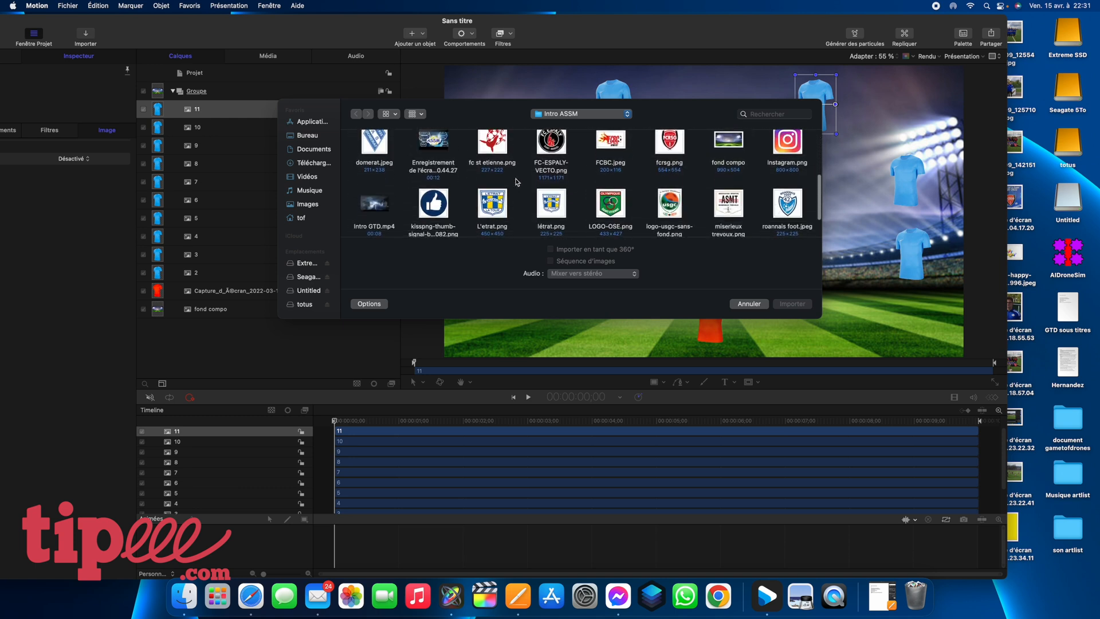
{"action": "scroll", "coordinate": [515, 182], "scroll_direction": "up", "scroll_amount": 5}
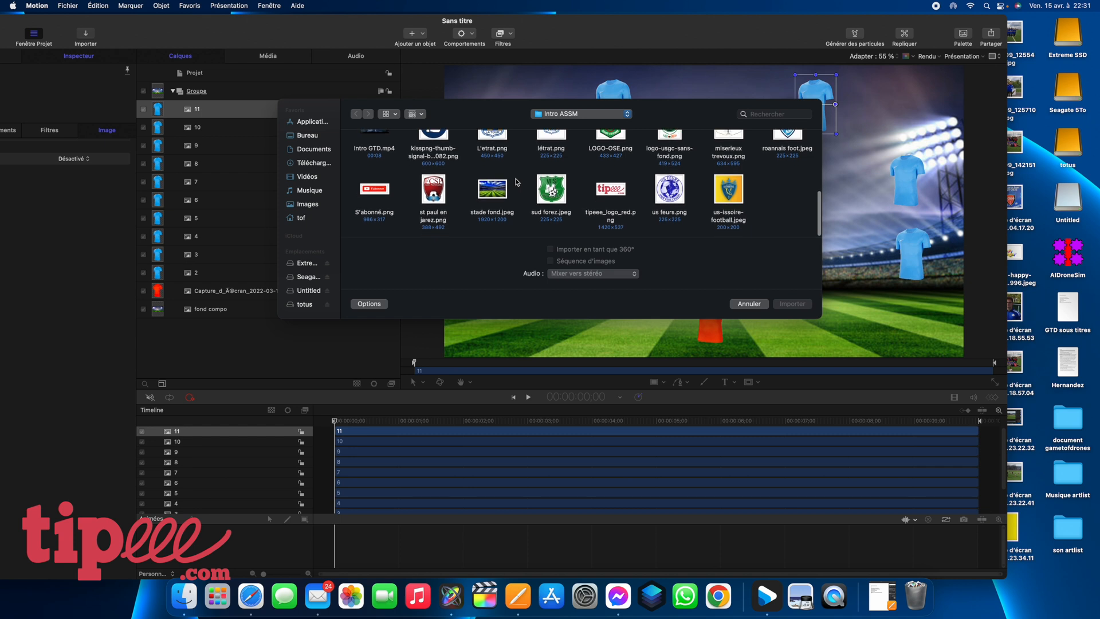
{"action": "scroll", "coordinate": [516, 183], "scroll_direction": "up", "scroll_amount": 5}
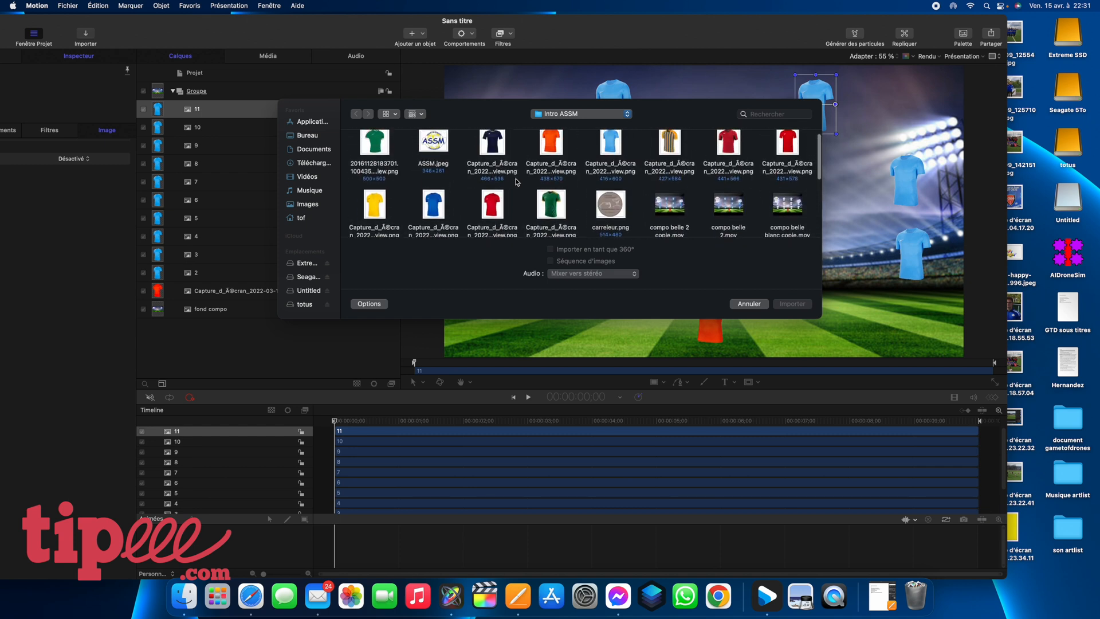
Step: Switch to Safari and open the remove.bg site from the frequently visited pages
{"action": "key", "text": "super+Tab"}
{"action": "left_click", "coordinate": [485, 114]}
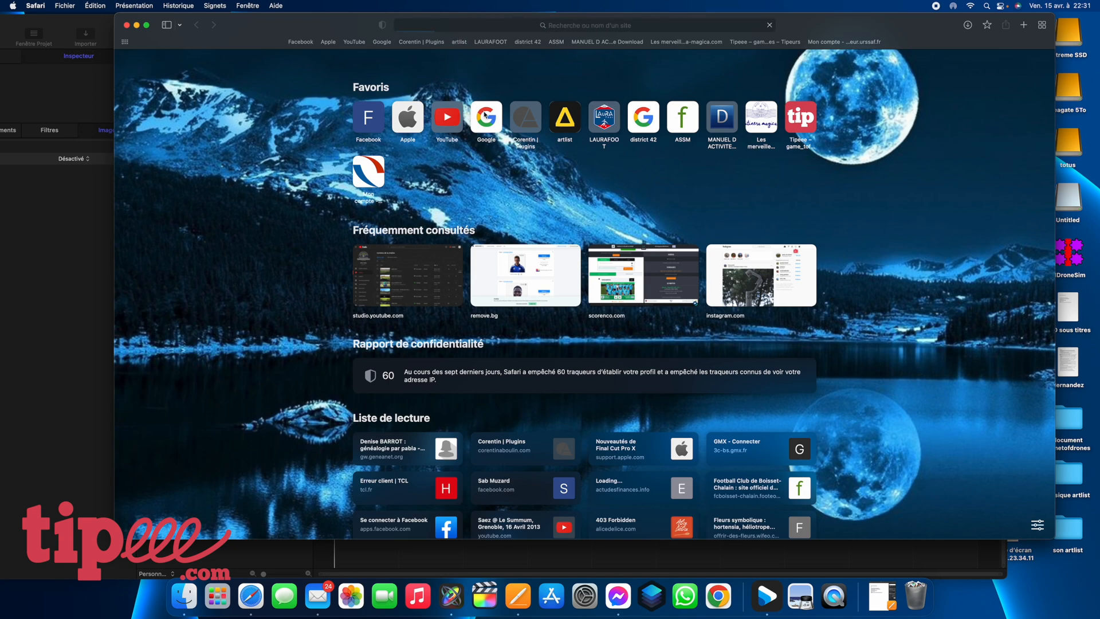
{"action": "left_click", "coordinate": [505, 244]}
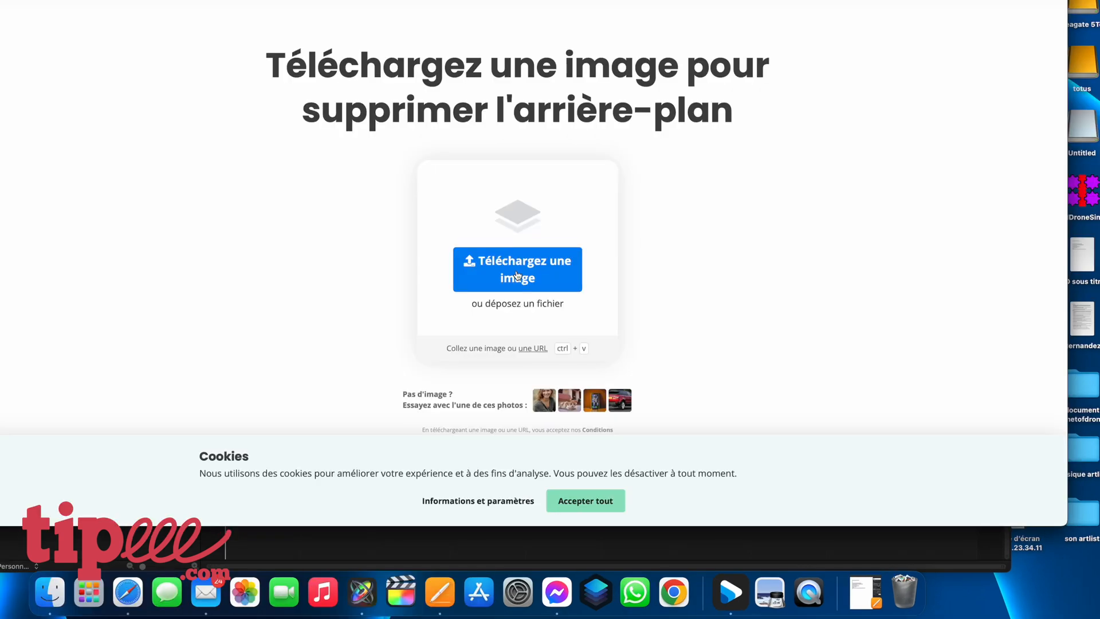
Step: Upload ASSM.jpeg from the Intro ASSM folder on Extreme SSD to remove.bg and download the version without background
{"action": "left_click", "coordinate": [517, 269]}
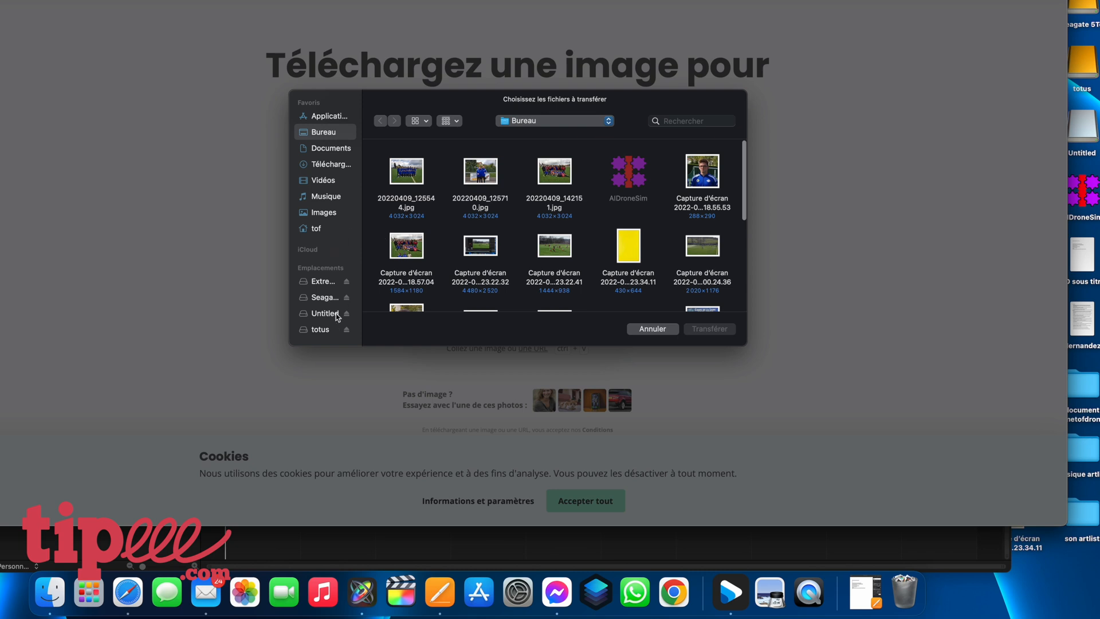
{"action": "left_click", "coordinate": [324, 282]}
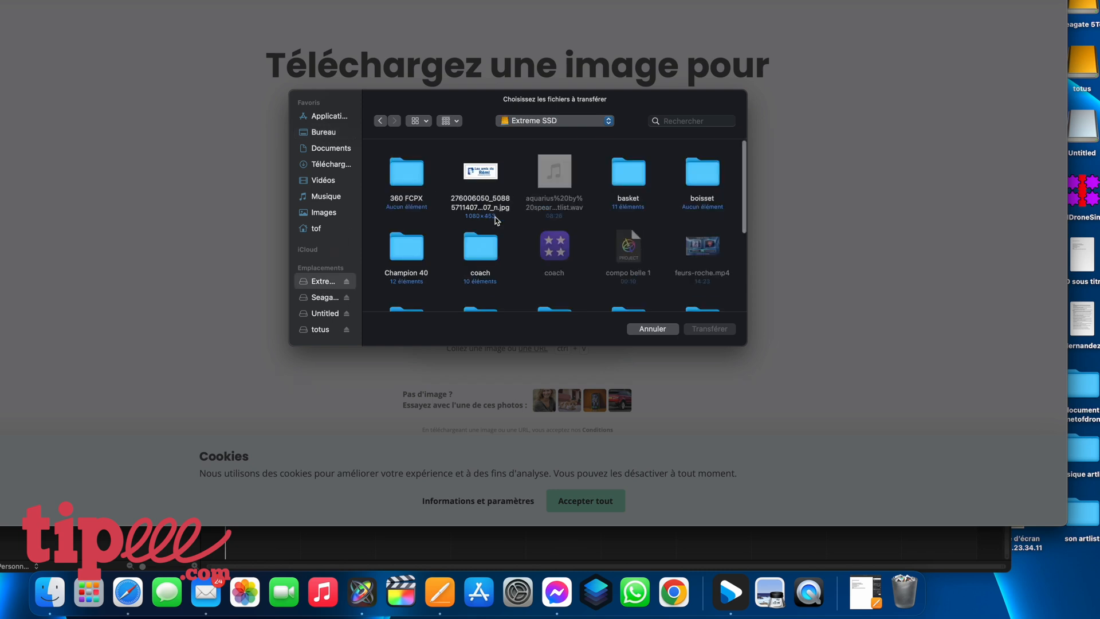
{"action": "scroll", "coordinate": [559, 233], "scroll_direction": "down", "scroll_amount": 3}
{"action": "double_click", "coordinate": [554, 240]}
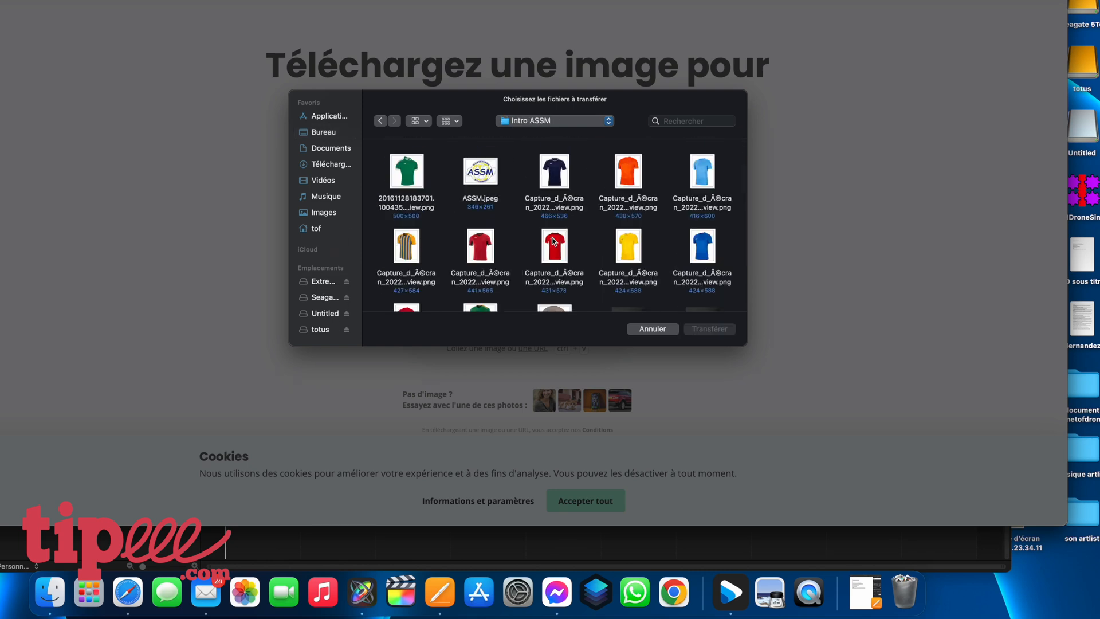
{"action": "left_click", "coordinate": [481, 172]}
{"action": "left_click", "coordinate": [700, 328]}
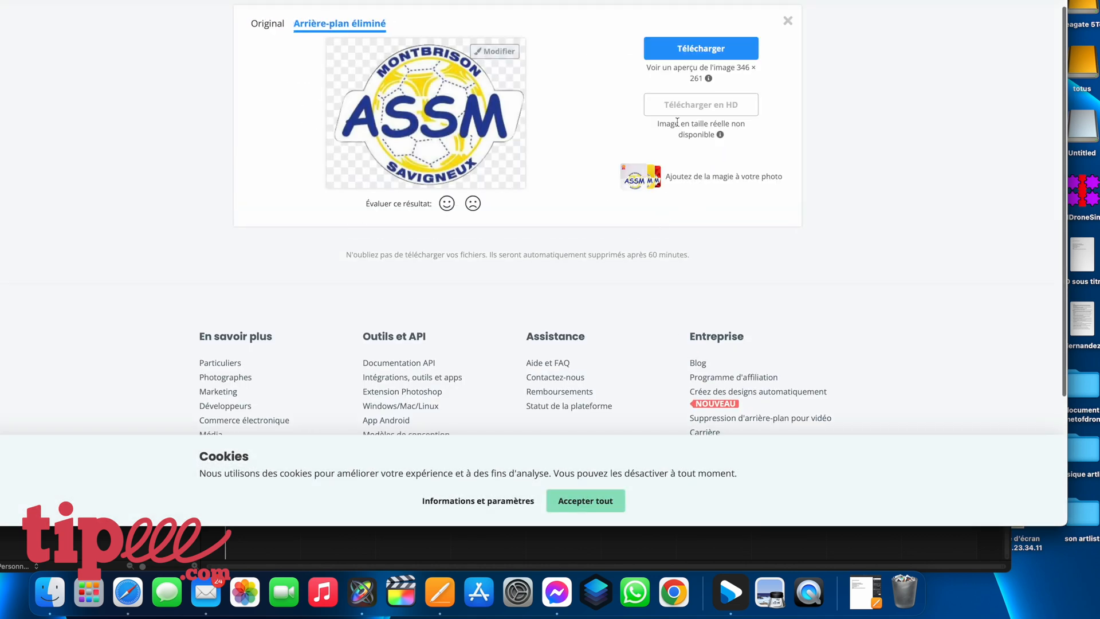
{"action": "left_click", "coordinate": [698, 50]}
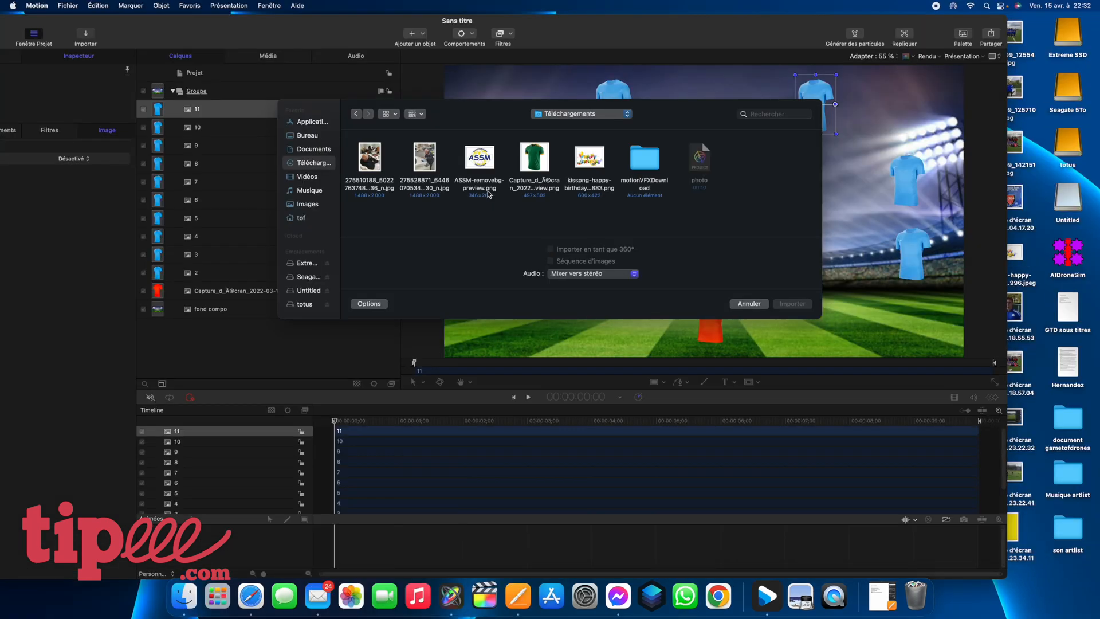
Step: Back in Motion, import ASSM-removebg-preview.png from Téléchargements and place the logo in the upper-left corner of the stadium image
{"action": "left_click", "coordinate": [482, 167]}
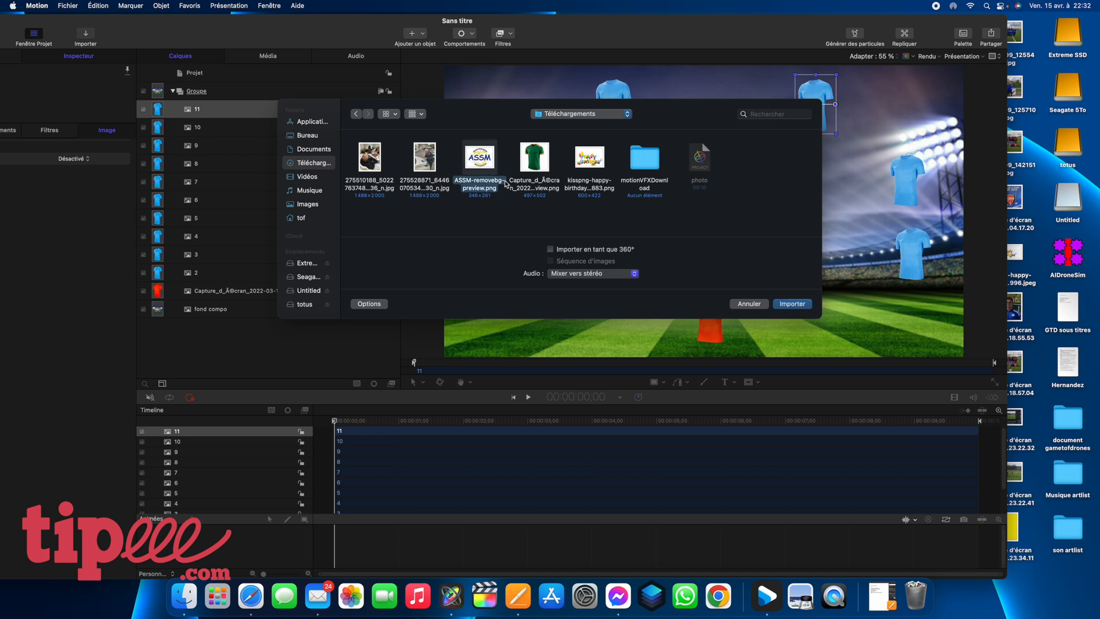
{"action": "left_click", "coordinate": [792, 303]}
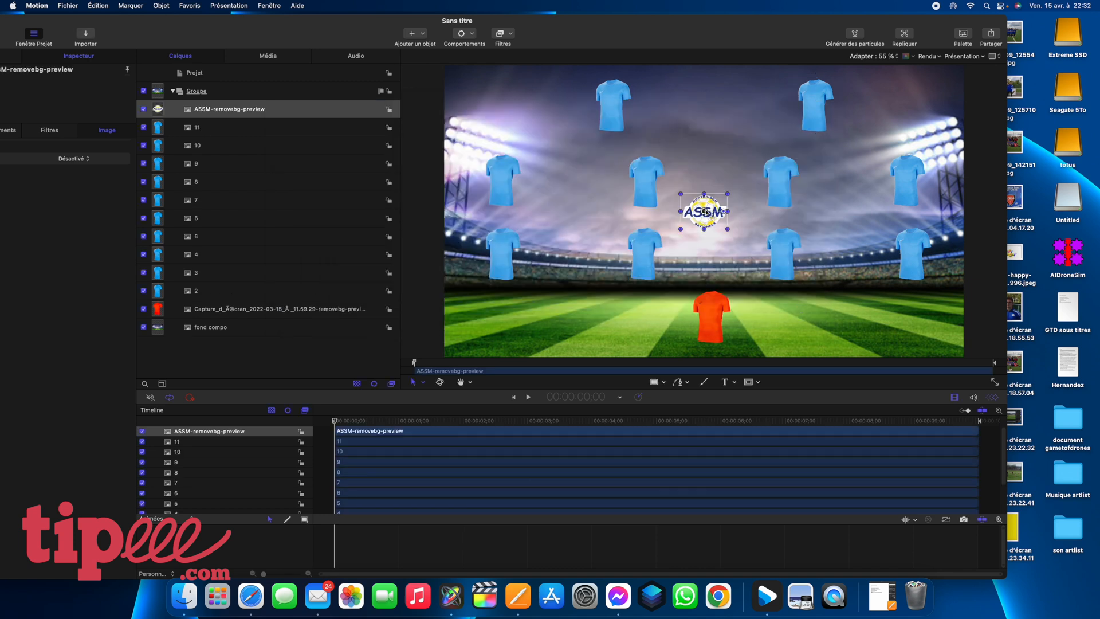
{"action": "left_click_drag", "start_coordinate": [684, 197], "coordinate": [458, 73]}
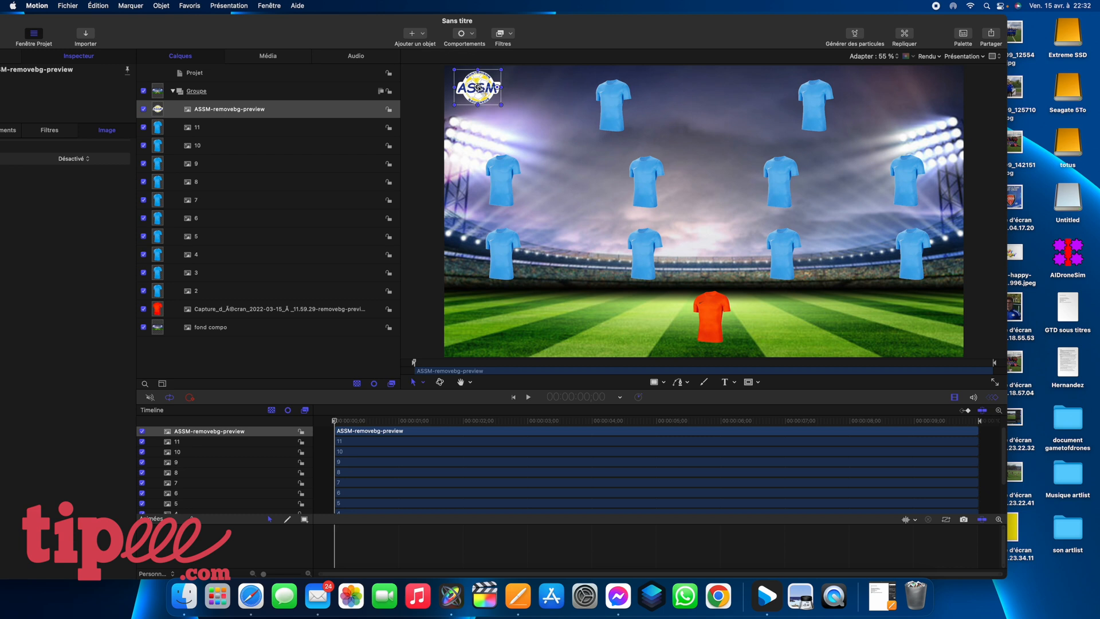
Step: Scale the ASSM logo to 231 % and reposition it inside the upper-left corner, at about X -1446.7 px, Y 760.3 px
{"action": "left_click_drag", "start_coordinate": [502, 105], "coordinate": [531, 122]}
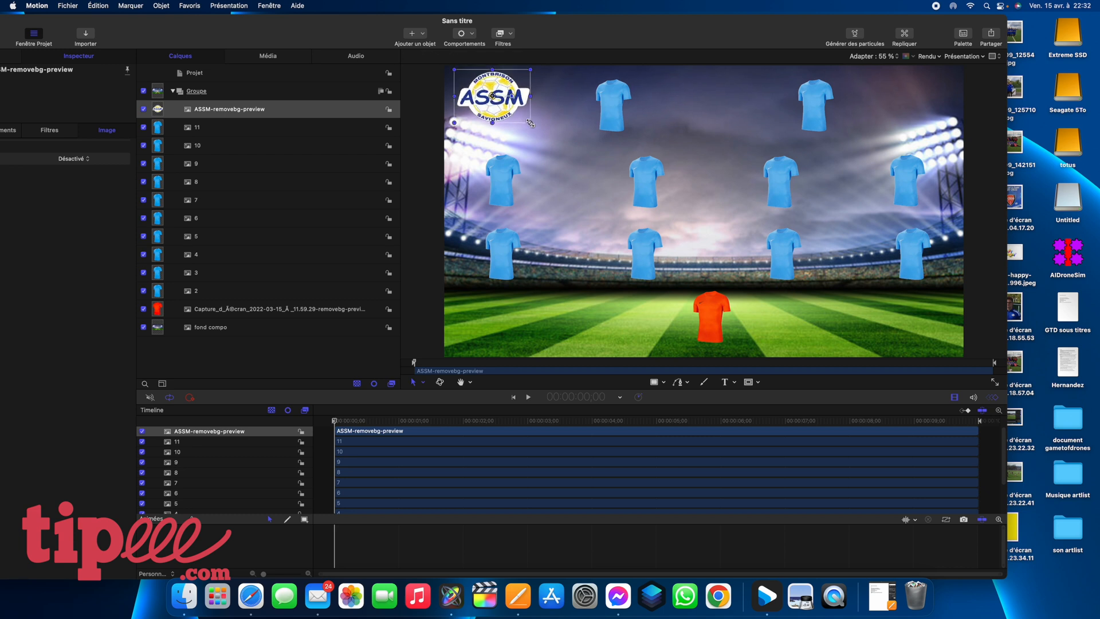
{"action": "key", "text": "super+z"}
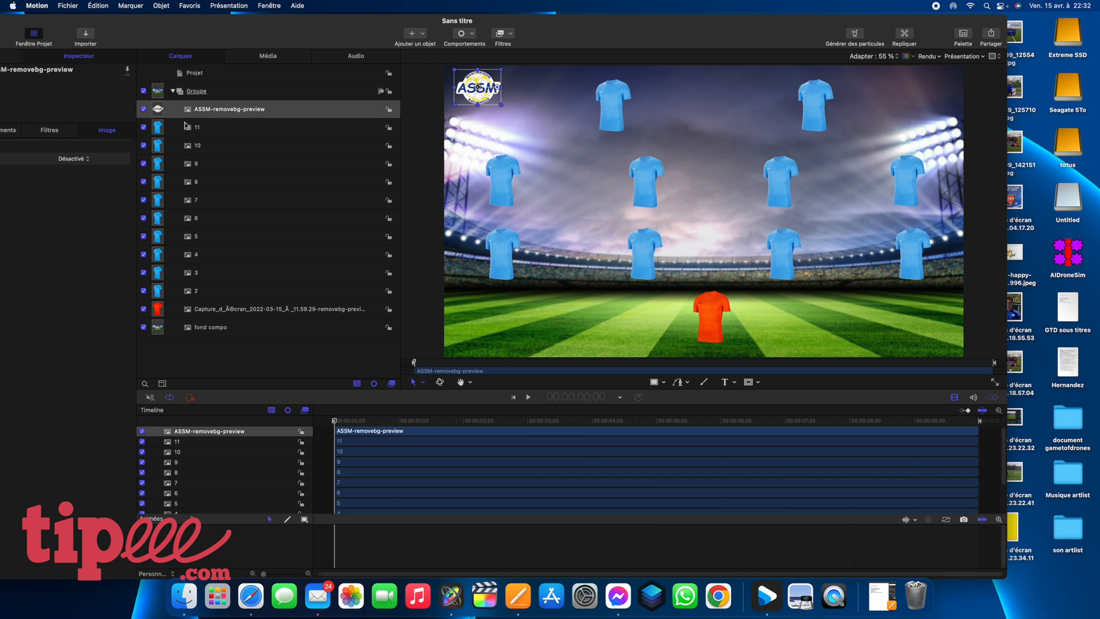
{"action": "left_click_drag", "start_coordinate": [128, 26], "coordinate": [221, 26]}
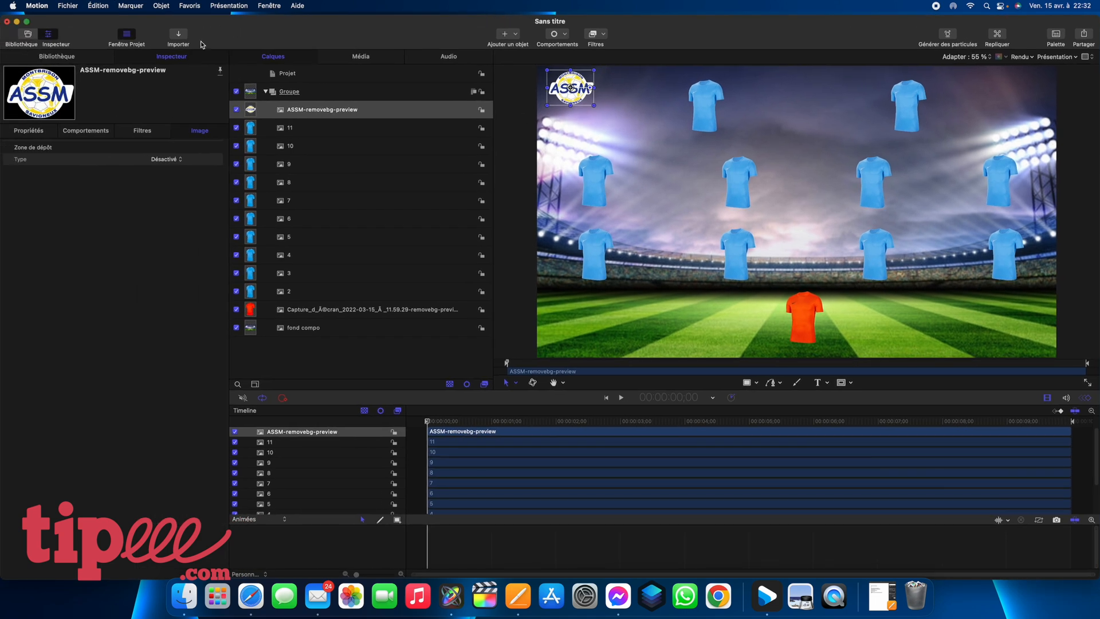
{"action": "left_click", "coordinate": [39, 133]}
{"action": "left_click_drag", "start_coordinate": [98, 184], "coordinate": [117, 184]}
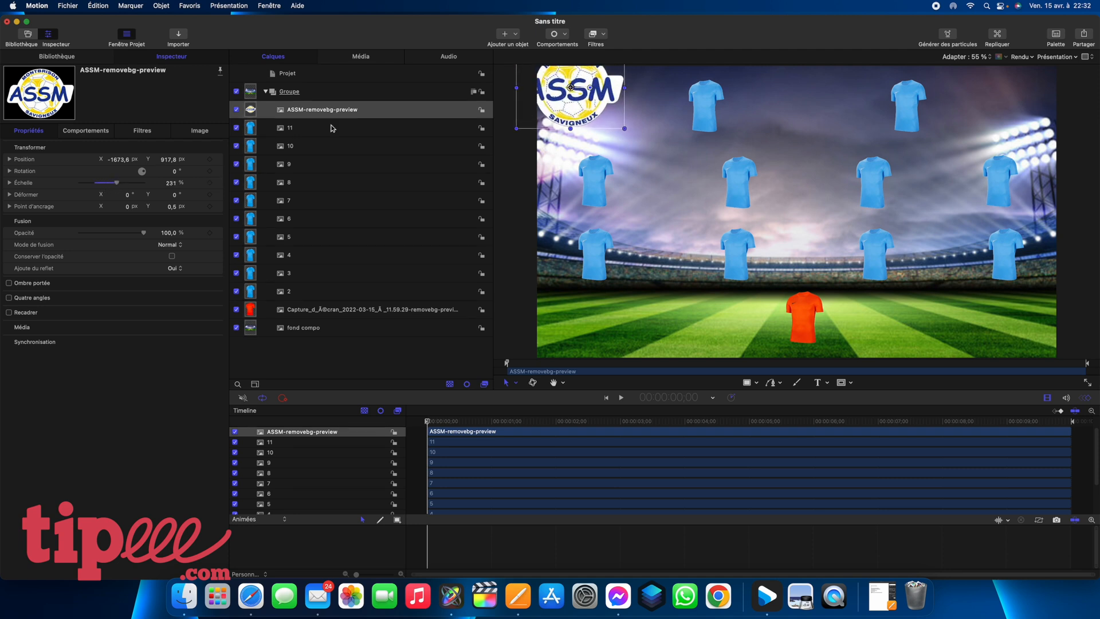
{"action": "left_click_drag", "start_coordinate": [571, 87], "coordinate": [601, 109]}
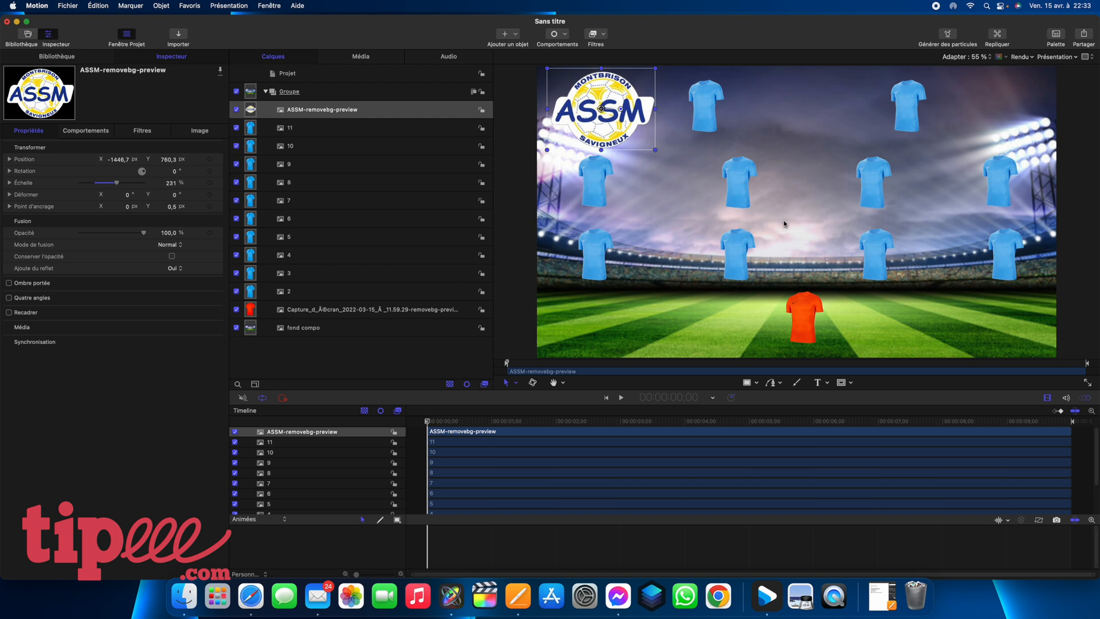
Step: Add the text "1" on the chest of the red goalkeeper jersey
{"action": "scroll", "coordinate": [784, 224], "scroll_direction": "up", "scroll_amount": 1}
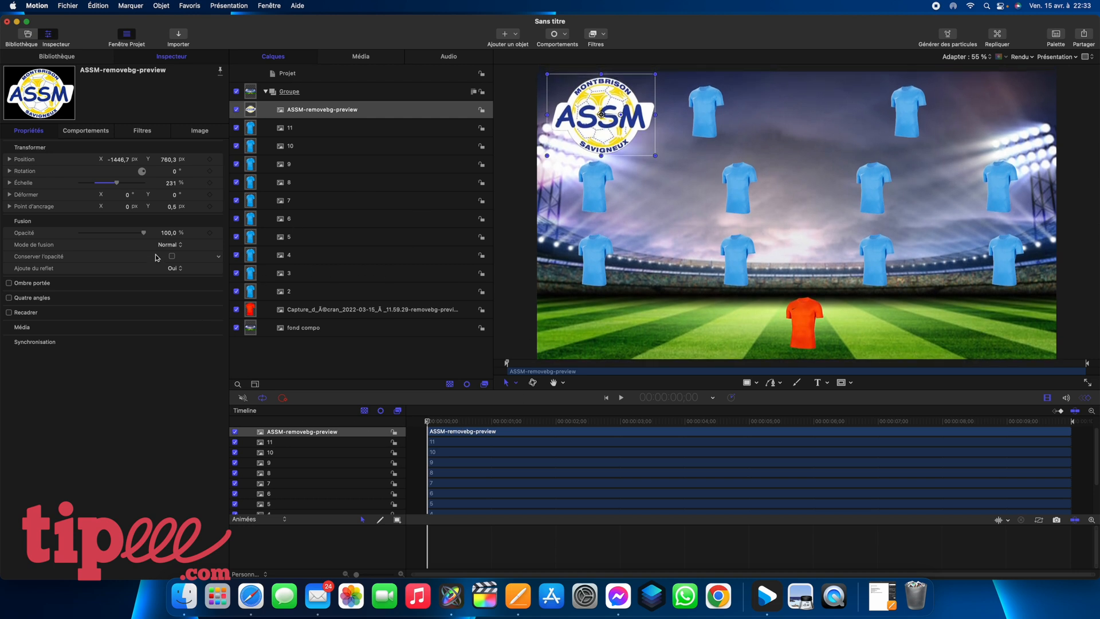
{"action": "left_click", "coordinate": [818, 382]}
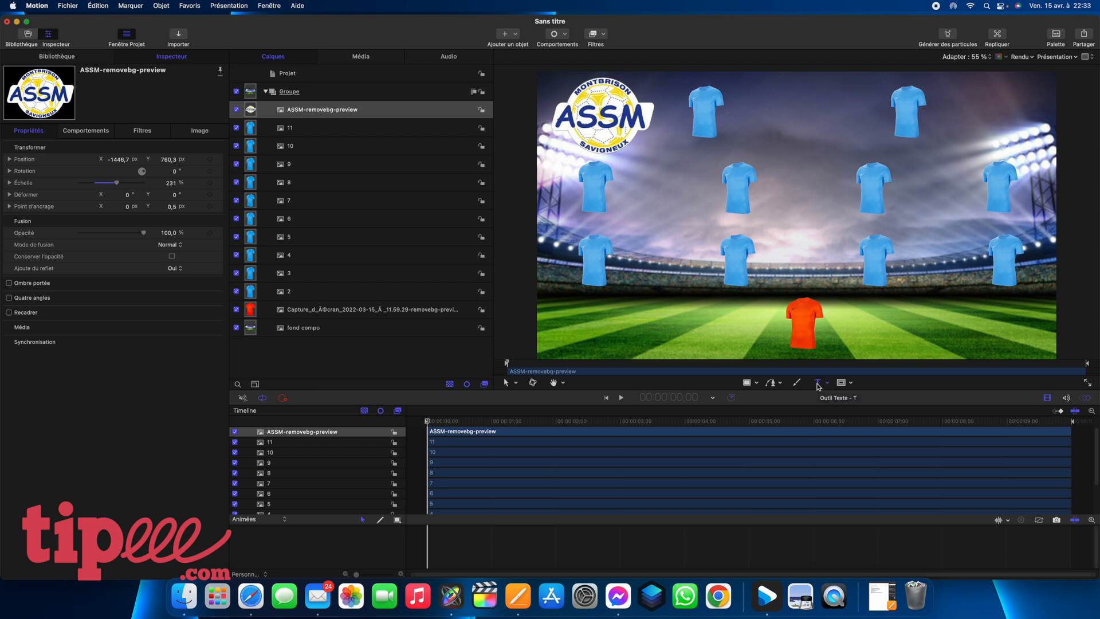
{"action": "left_click", "coordinate": [802, 323]}
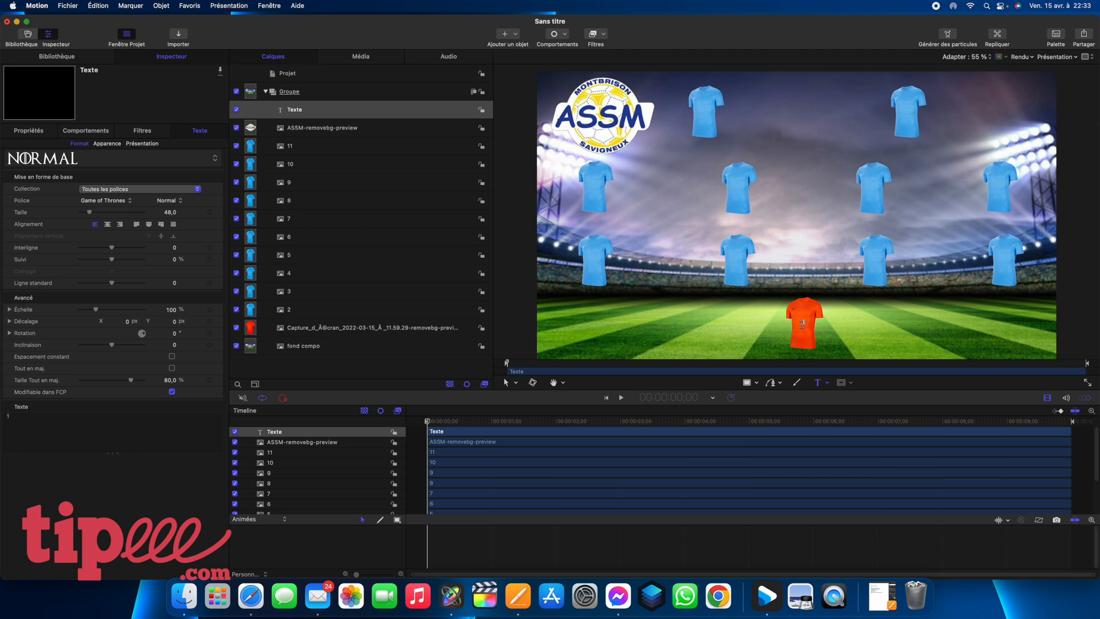
Step: Enter "1" as the goalkeeper jersey's number, enlarge it to size 244, and set its font to DIN Alternate
{"action": "type", "text": "1"}
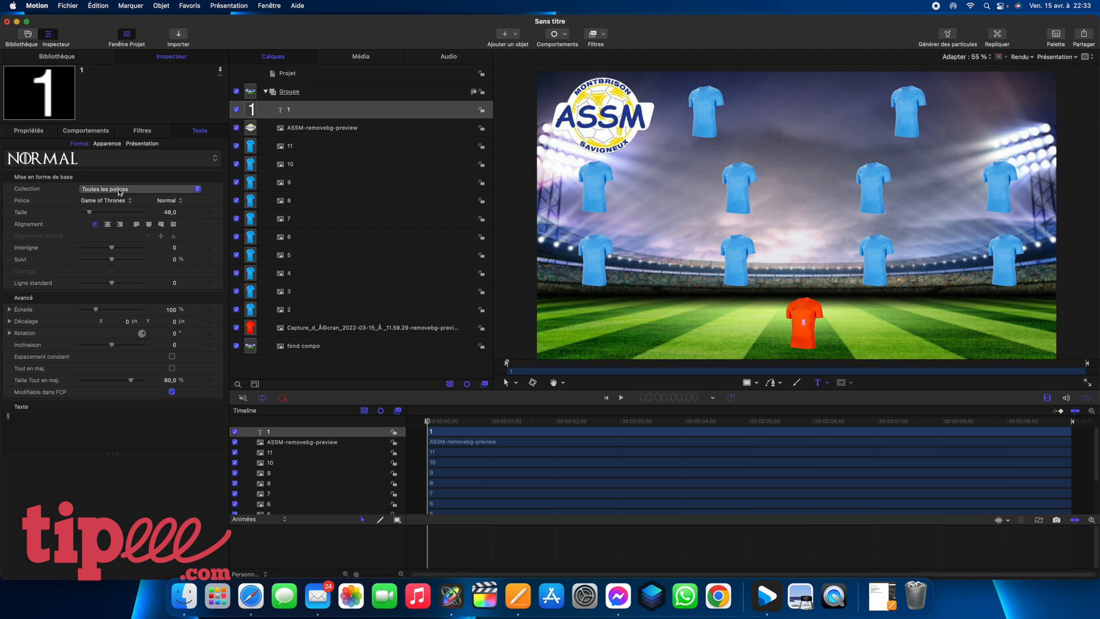
{"action": "left_click_drag", "start_coordinate": [89, 213], "coordinate": [135, 213]}
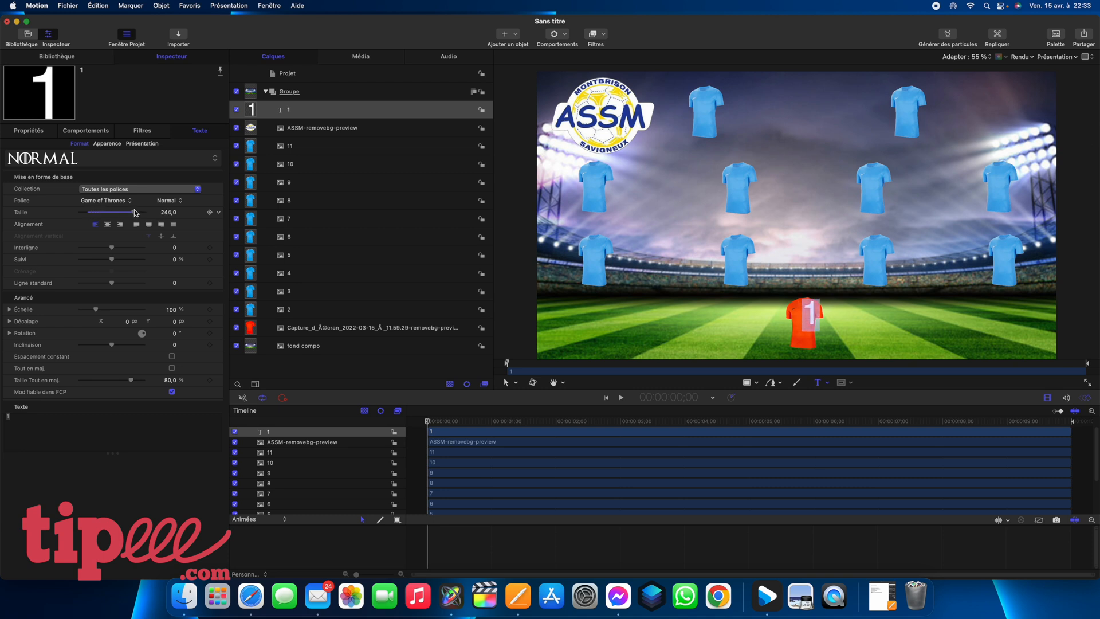
{"action": "left_click", "coordinate": [127, 200]}
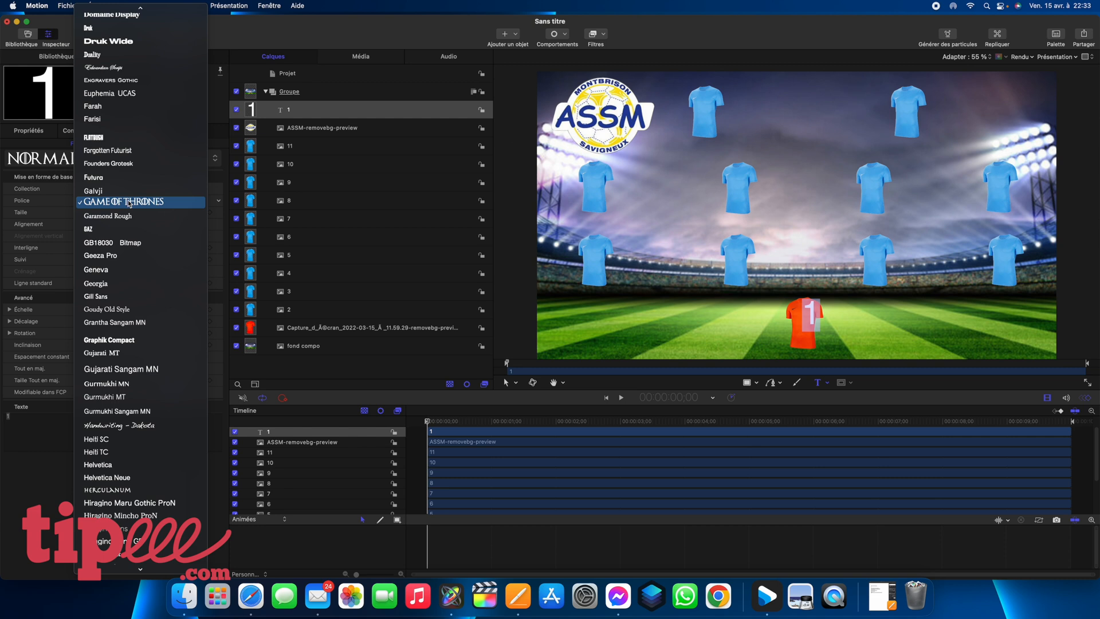
{"action": "left_click", "coordinate": [121, 42]}
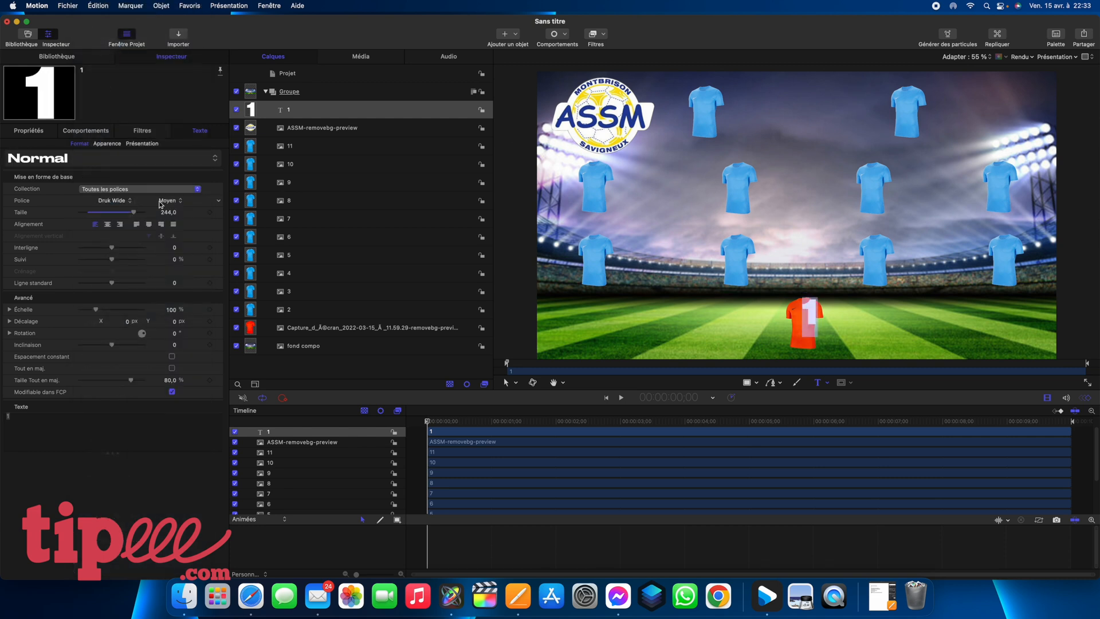
{"action": "left_click", "coordinate": [131, 202]}
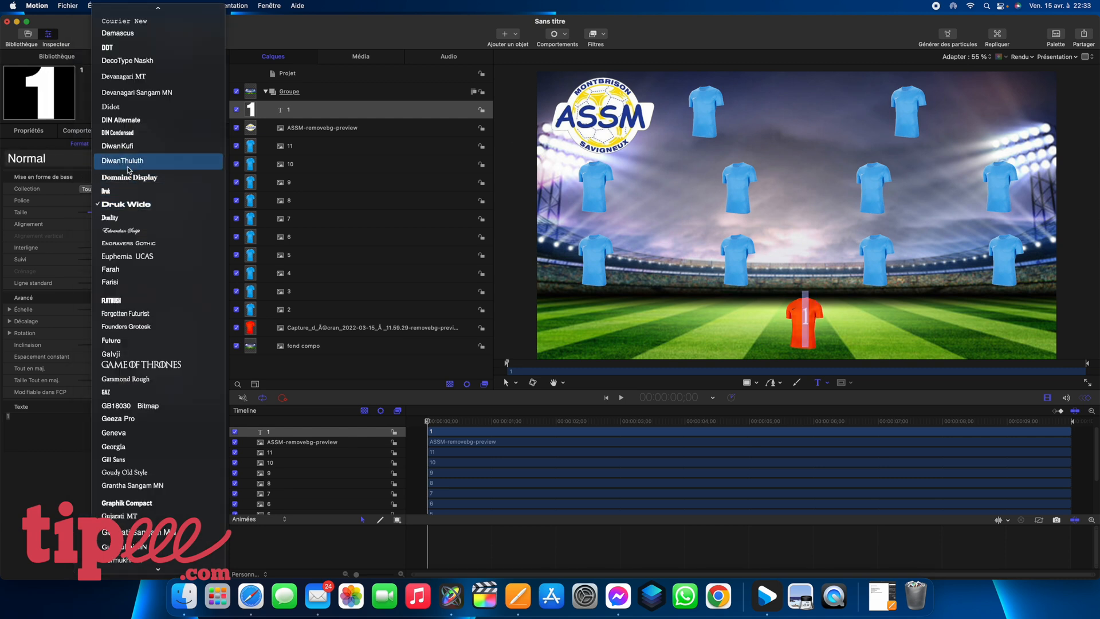
{"action": "left_click", "coordinate": [126, 121]}
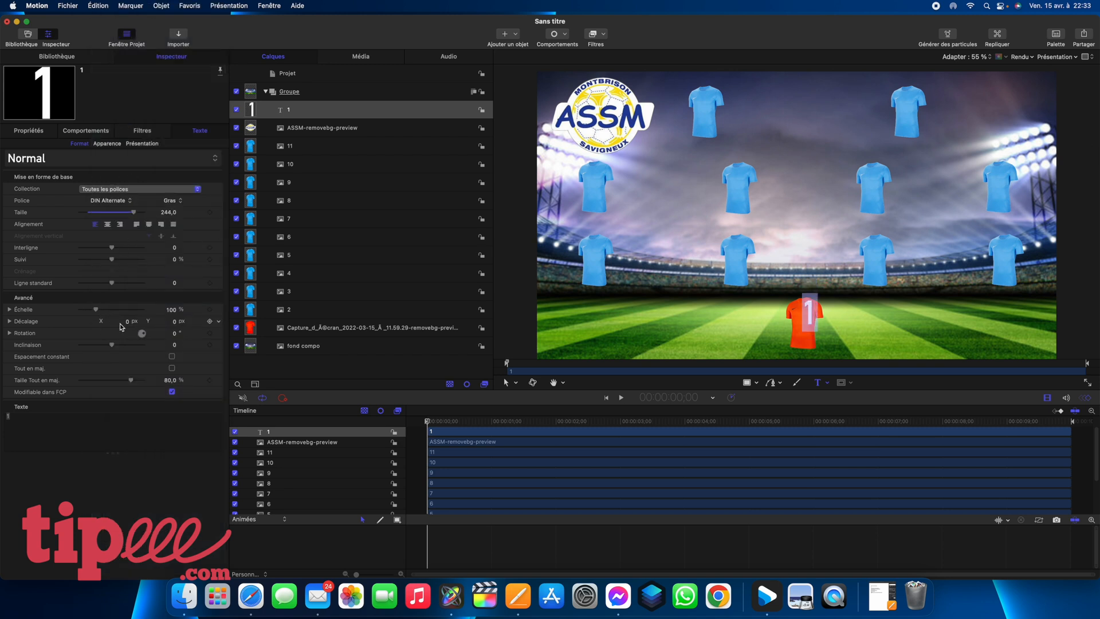
Step: Centre the "1" on the red jersey with an offset of X -45 px, Y -88.1 px and set its font to Coolvetica
{"action": "left_click_drag", "start_coordinate": [128, 325], "coordinate": [166, 322]}
{"action": "key", "text": "Escape"}
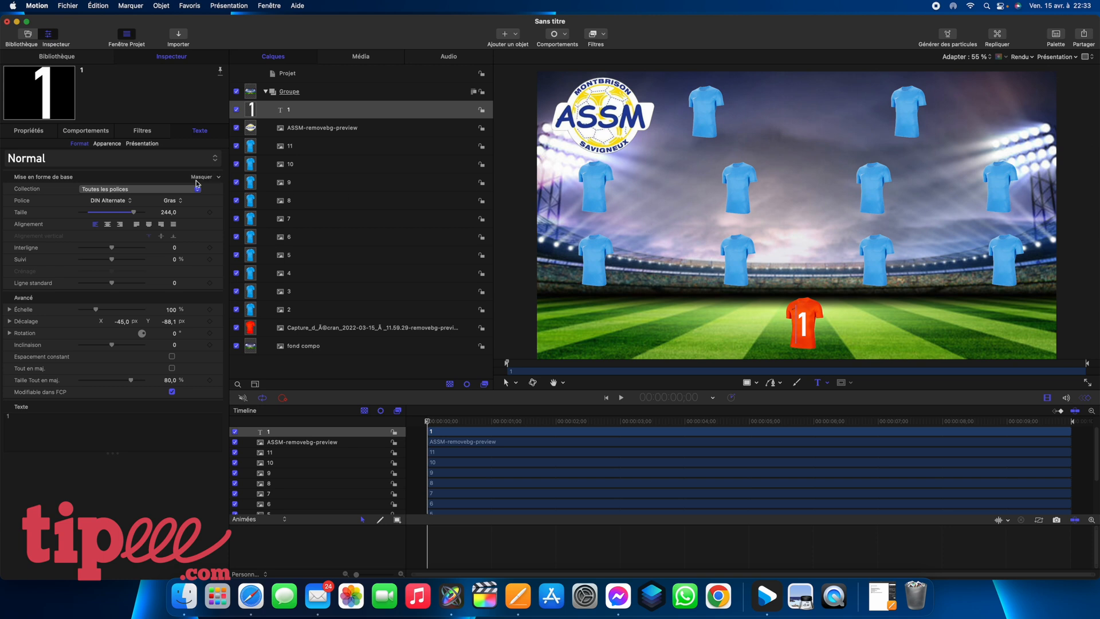
{"action": "left_click", "coordinate": [127, 203]}
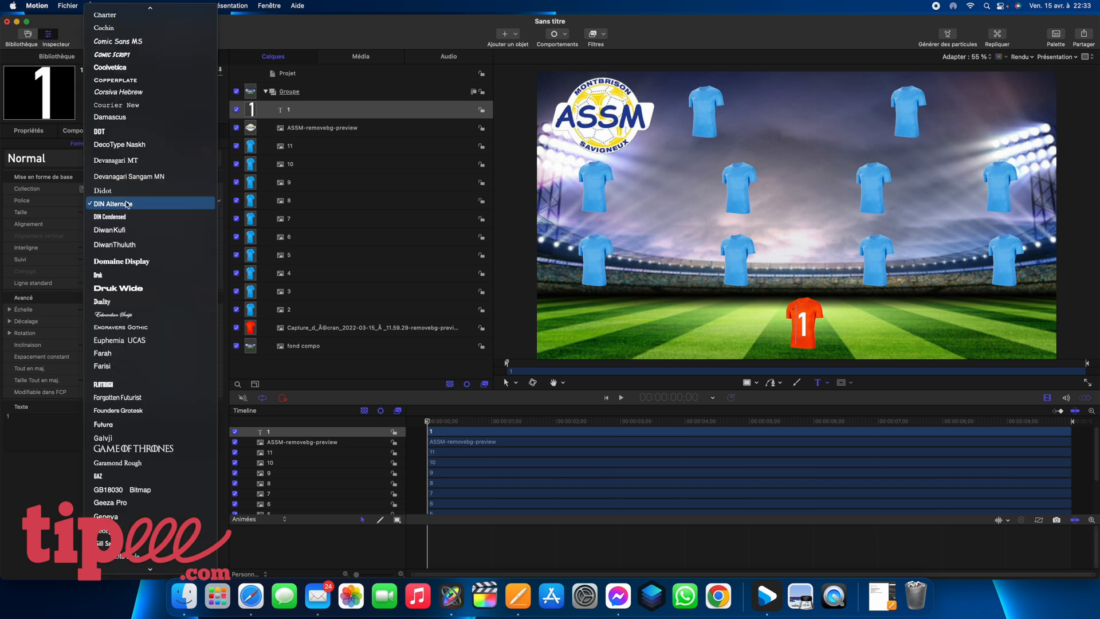
{"action": "left_click", "coordinate": [112, 191]}
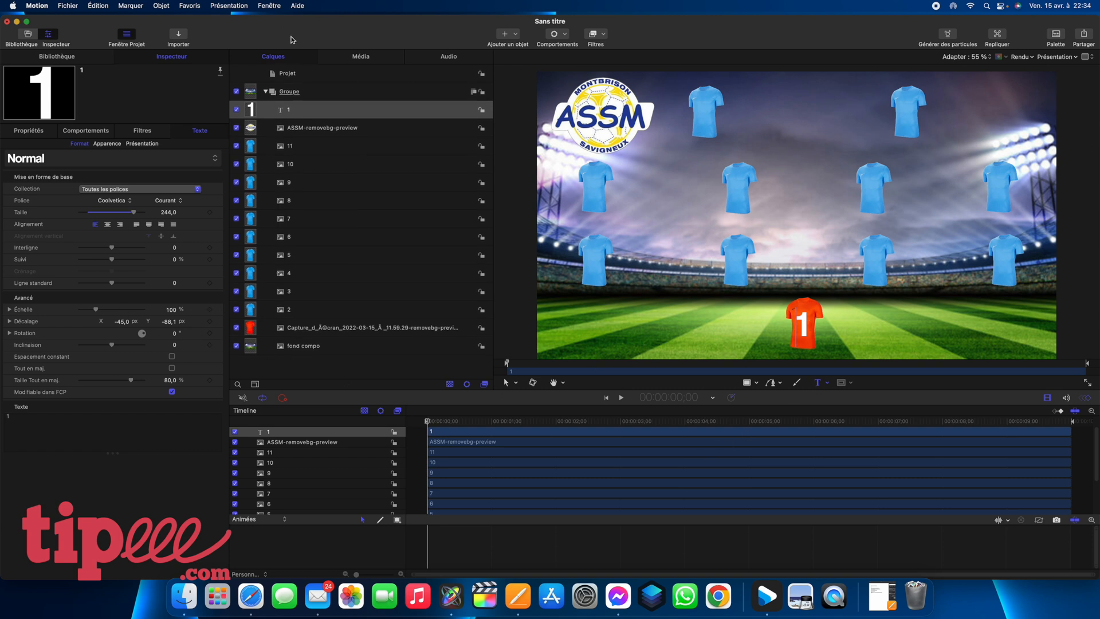
Step: Duplicate the goalkeeper's "1" text layer repeatedly to get a copy for each blue jersey
{"action": "left_click", "coordinate": [330, 113]}
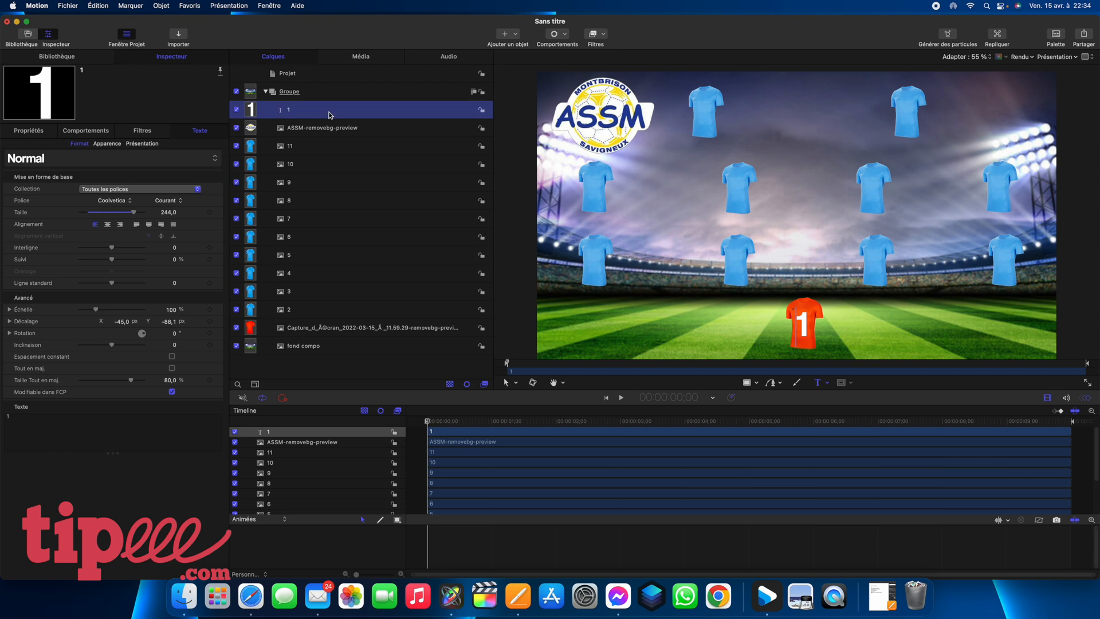
{"action": "right_click", "coordinate": [329, 114]}
{"action": "left_click", "coordinate": [352, 151]}
{"action": "right_click", "coordinate": [296, 109]}
{"action": "left_click", "coordinate": [321, 150]}
{"action": "right_click", "coordinate": [313, 109]}
{"action": "left_click", "coordinate": [338, 149]}
{"action": "right_click", "coordinate": [304, 109]}
{"action": "left_click", "coordinate": [330, 149]}
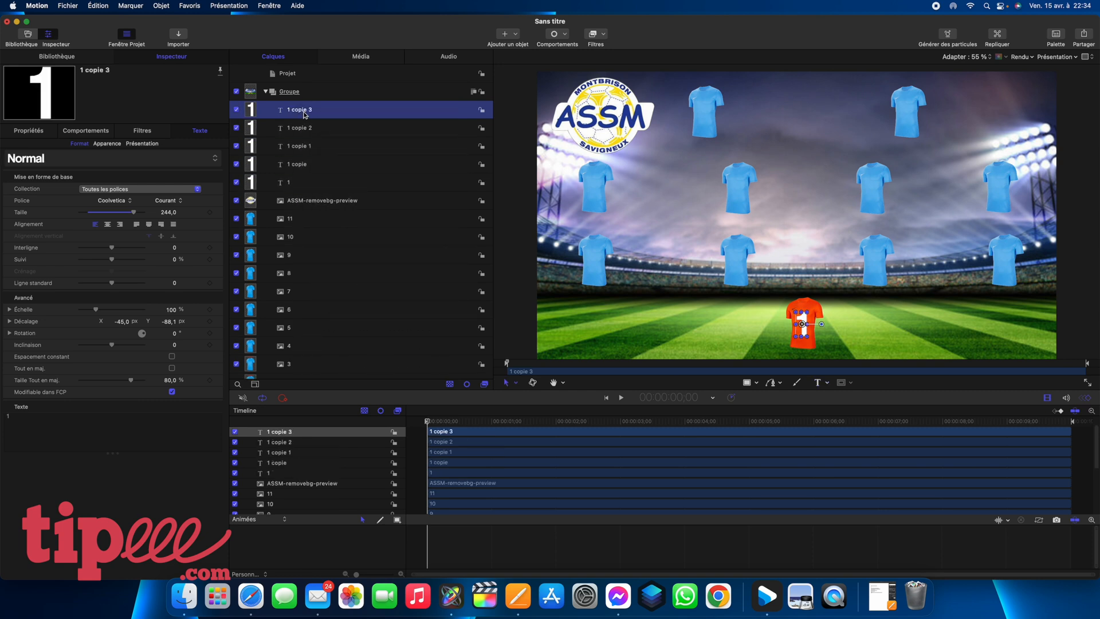
{"action": "right_click", "coordinate": [303, 109]}
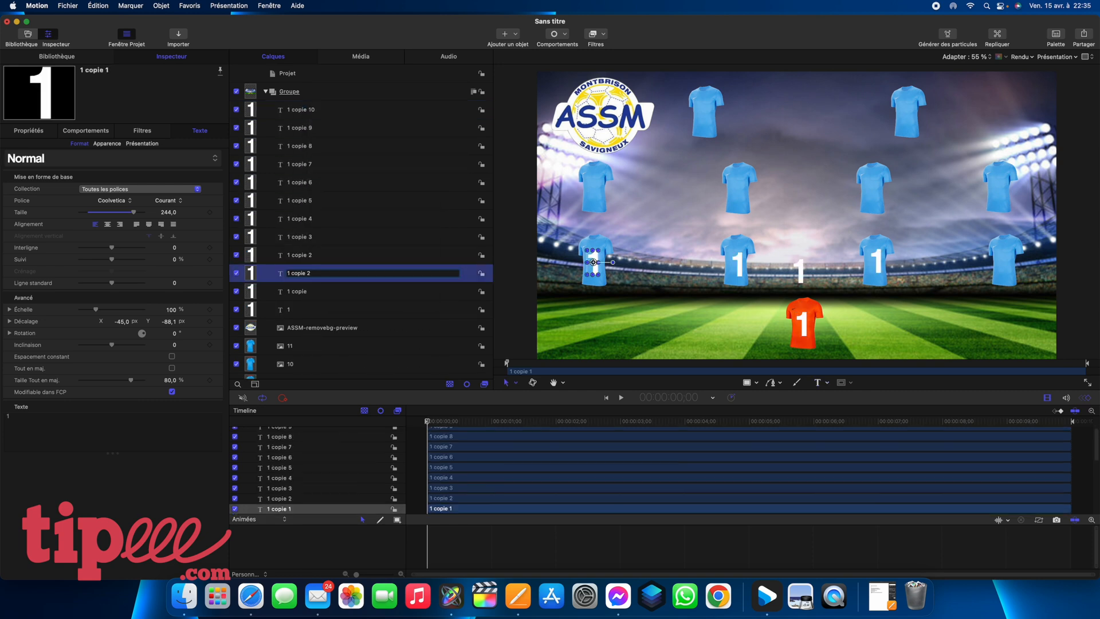
Step: Position copies of the "1" text on the chests of the blue jerseys in the row nearest the goalkeeper
{"action": "key", "text": "Return"}
{"action": "left_click_drag", "start_coordinate": [738, 265], "coordinate": [1003, 263]}
{"action": "left_click", "coordinate": [299, 237]}
{"action": "left_click_drag", "start_coordinate": [876, 262], "coordinate": [876, 263]}
{"action": "left_click", "coordinate": [299, 218]}
{"action": "left_click_drag", "start_coordinate": [801, 274], "coordinate": [737, 264]}
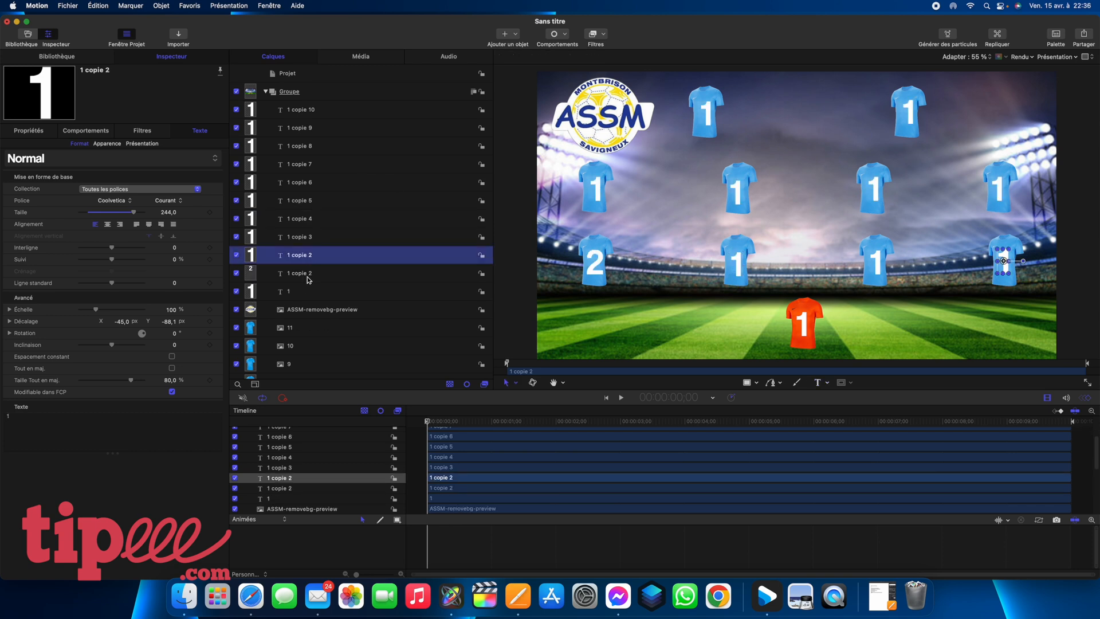
Step: Delete the "2" text layer with the oversized text frame from the far-left jersey in the row nearest the goalkeeper
{"action": "left_click", "coordinate": [308, 279]}
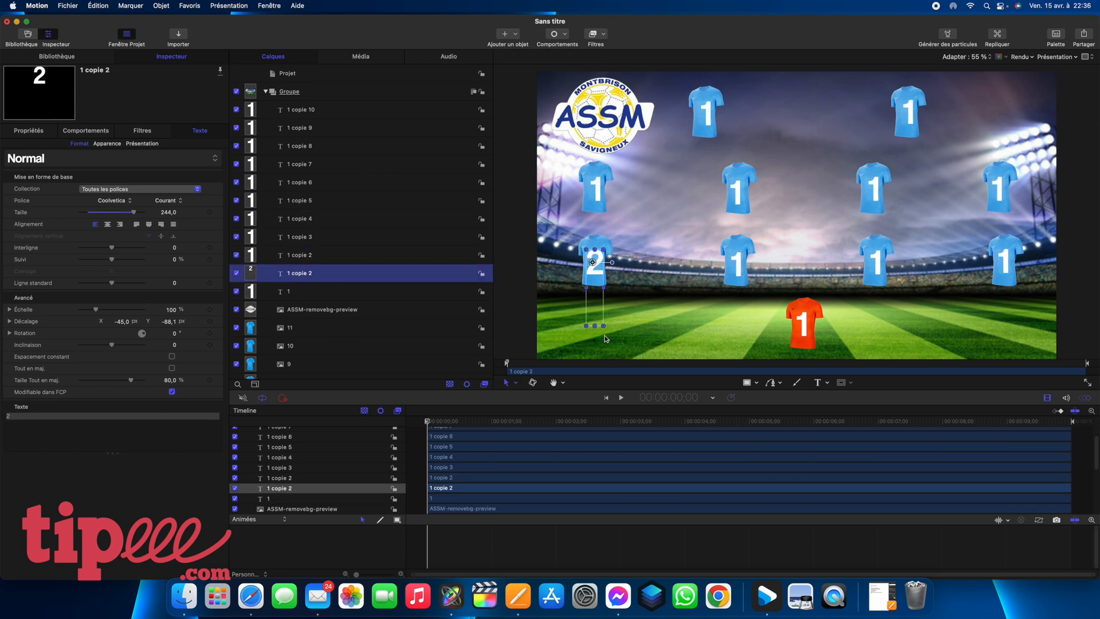
{"action": "key", "text": "Delete"}
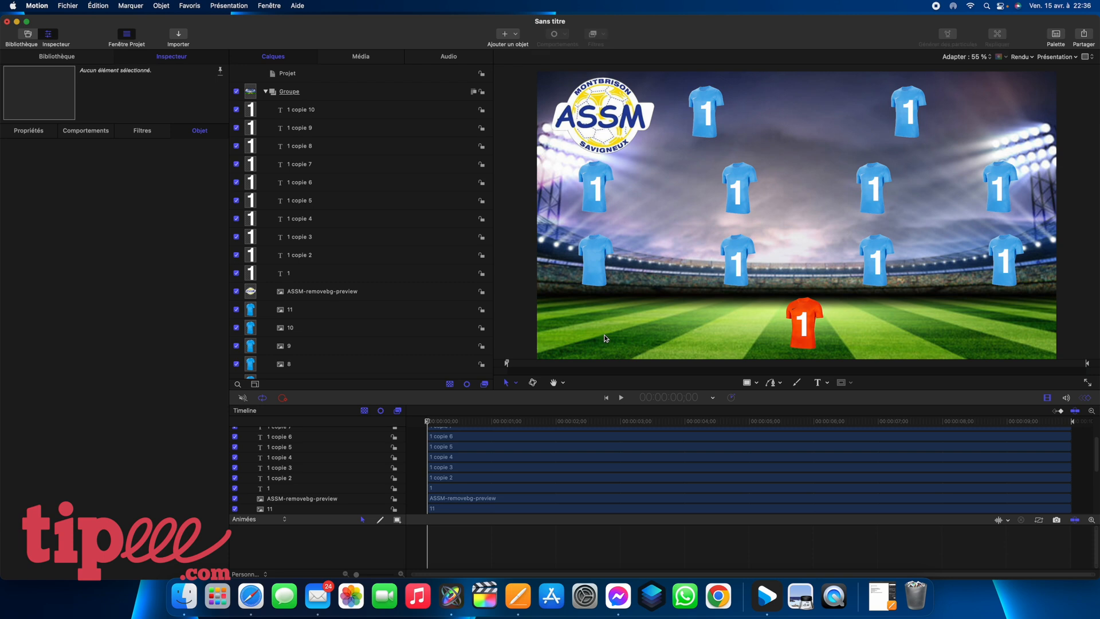
{"action": "key", "text": "super+z"}
{"action": "left_click_drag", "start_coordinate": [595, 326], "coordinate": [594, 326]}
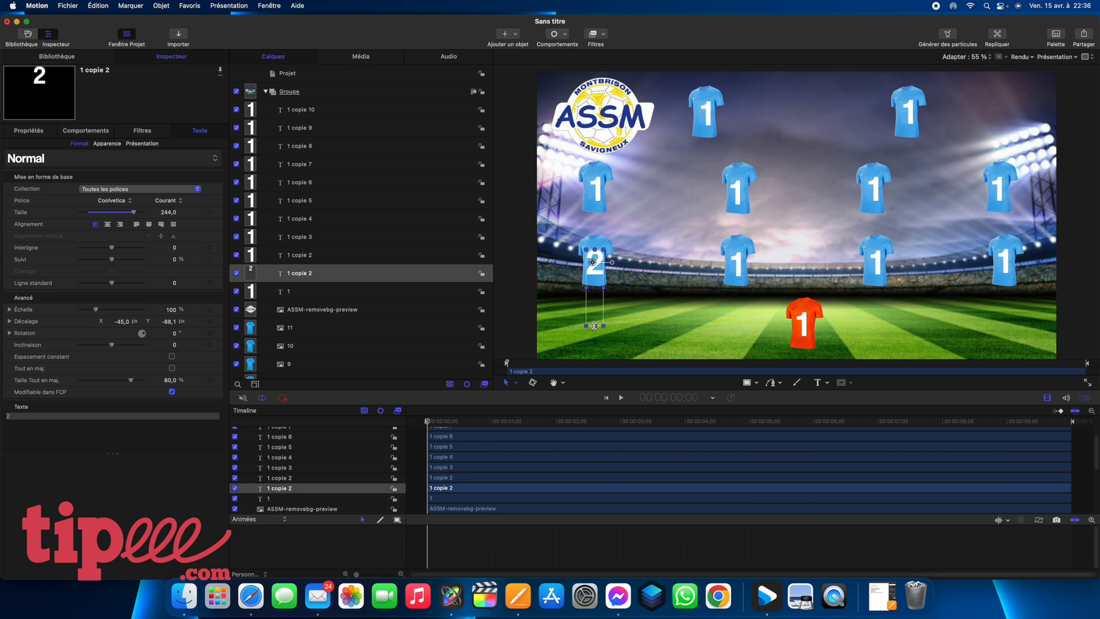
{"action": "key", "text": "BackSpace"}
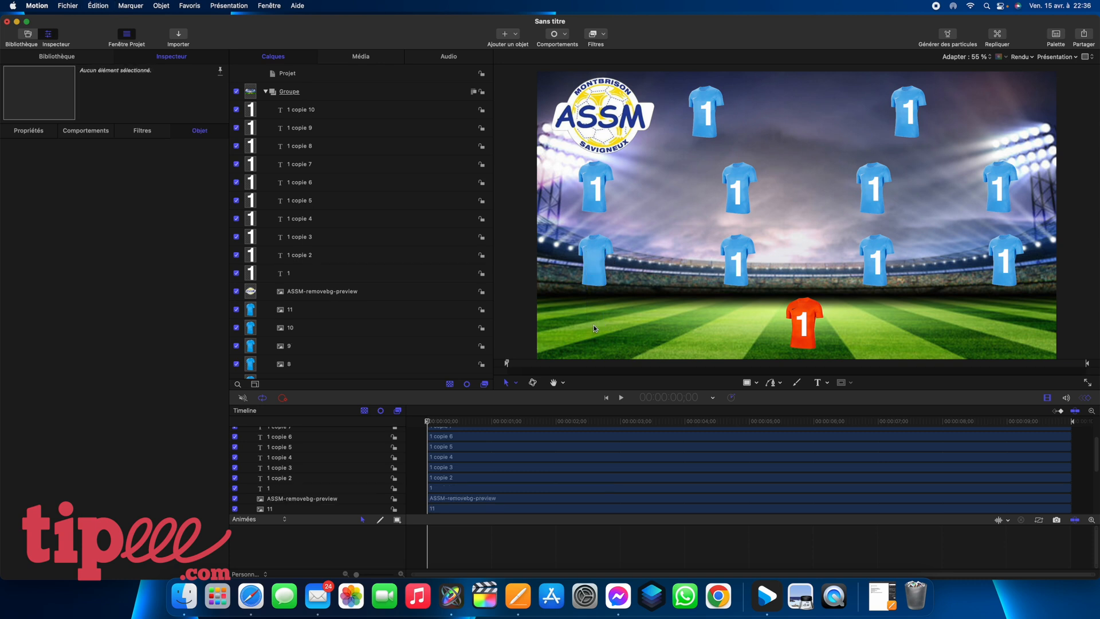
Step: Copy the "1" from the far-right defender jersey onto the far-left defender jersey and change the copy to "2"
{"action": "left_click", "coordinate": [1008, 263]}
{"action": "left_click_drag", "start_coordinate": [1004, 264], "coordinate": [594, 264]}
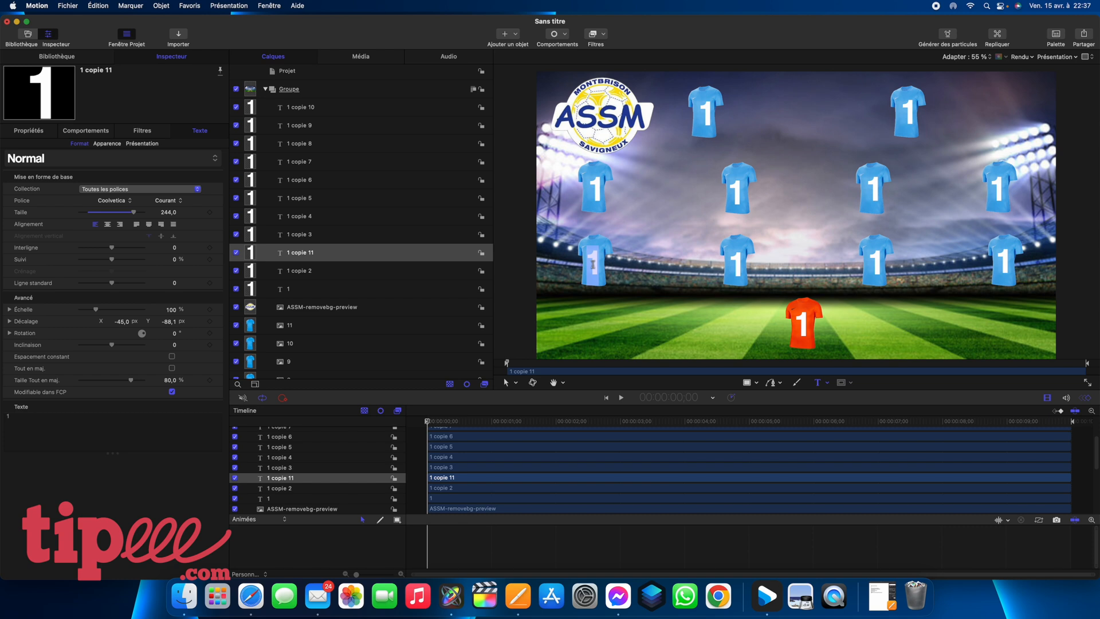
{"action": "type", "text": "2"}
Step: Change the numbers on the two central defender jerseys to "4" on the right one and "5" on the left one
{"action": "left_click", "coordinate": [325, 240]}
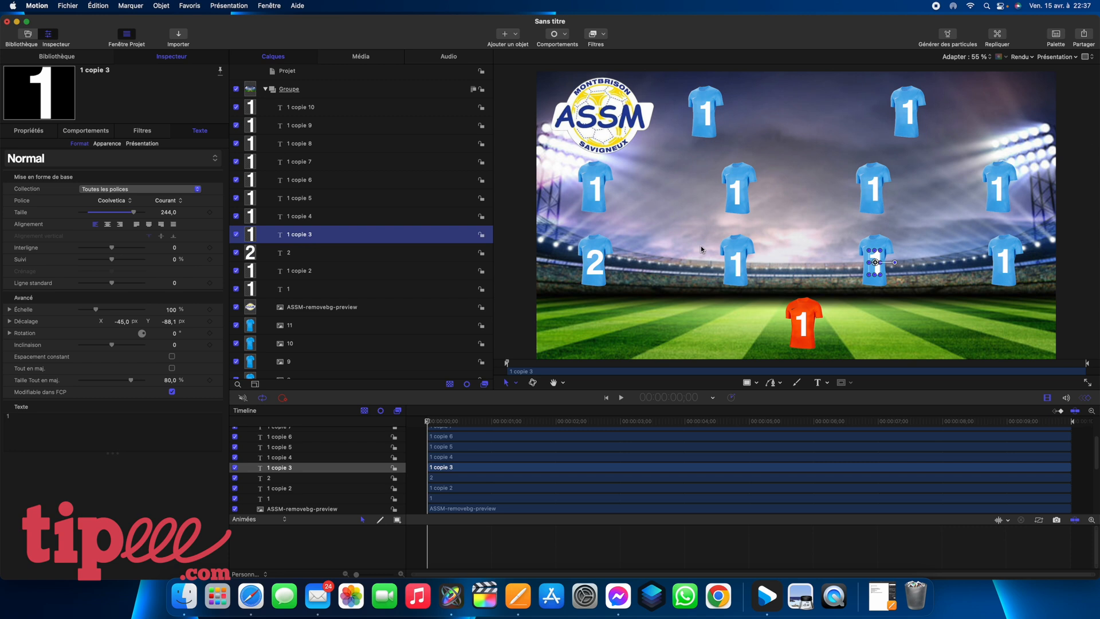
{"action": "double_click", "coordinate": [875, 262]}
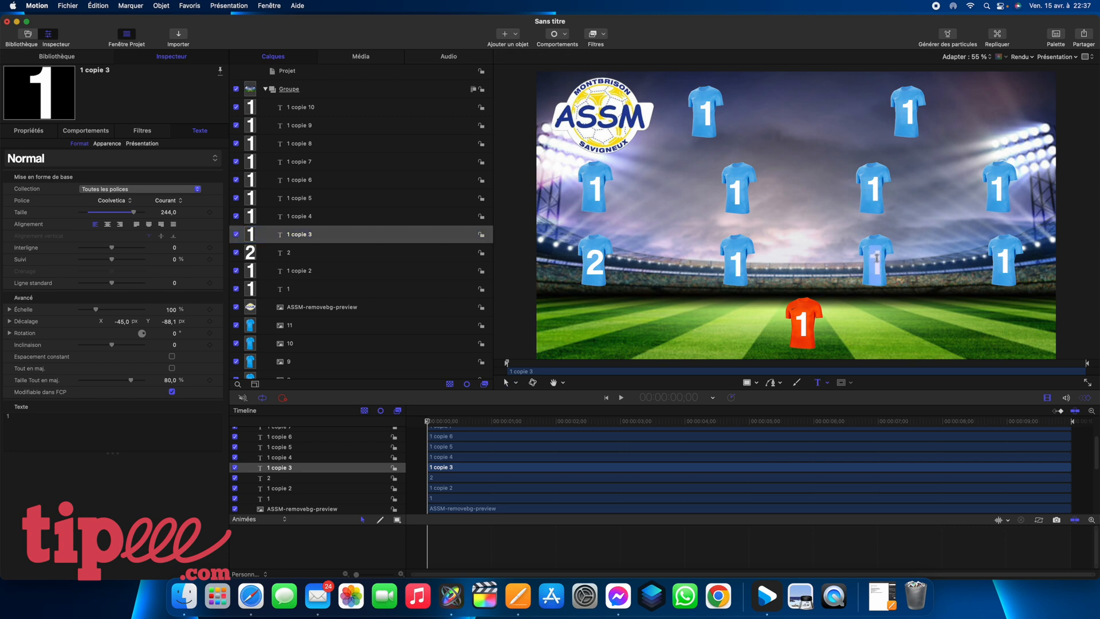
{"action": "type", "text": "4"}
{"action": "double_click", "coordinate": [309, 216]}
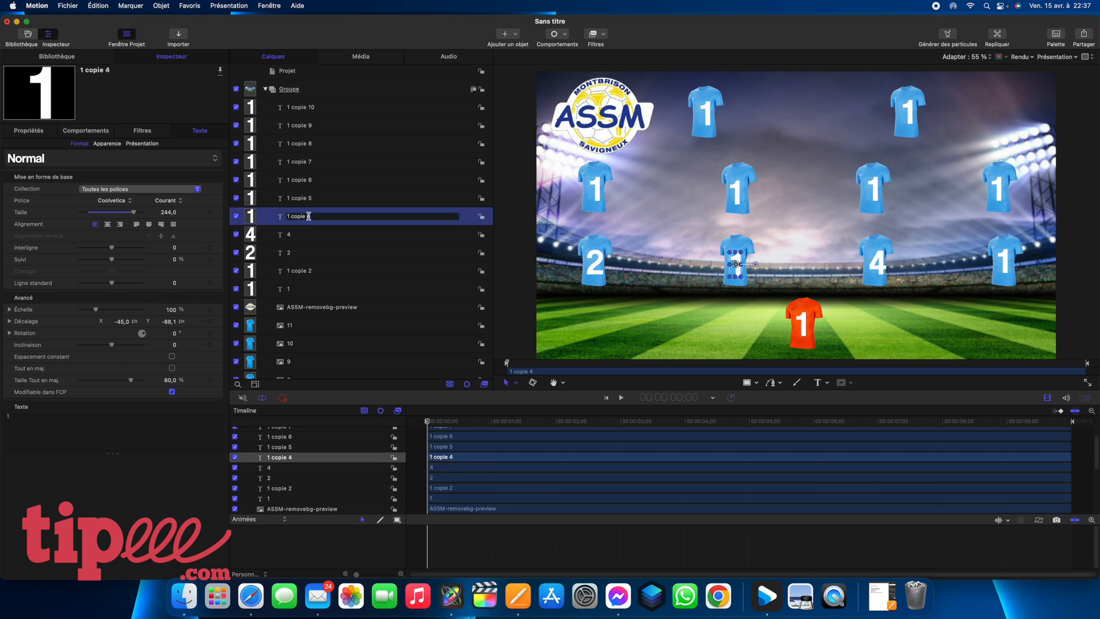
{"action": "key", "text": "Return"}
{"action": "type", "text": "5"}
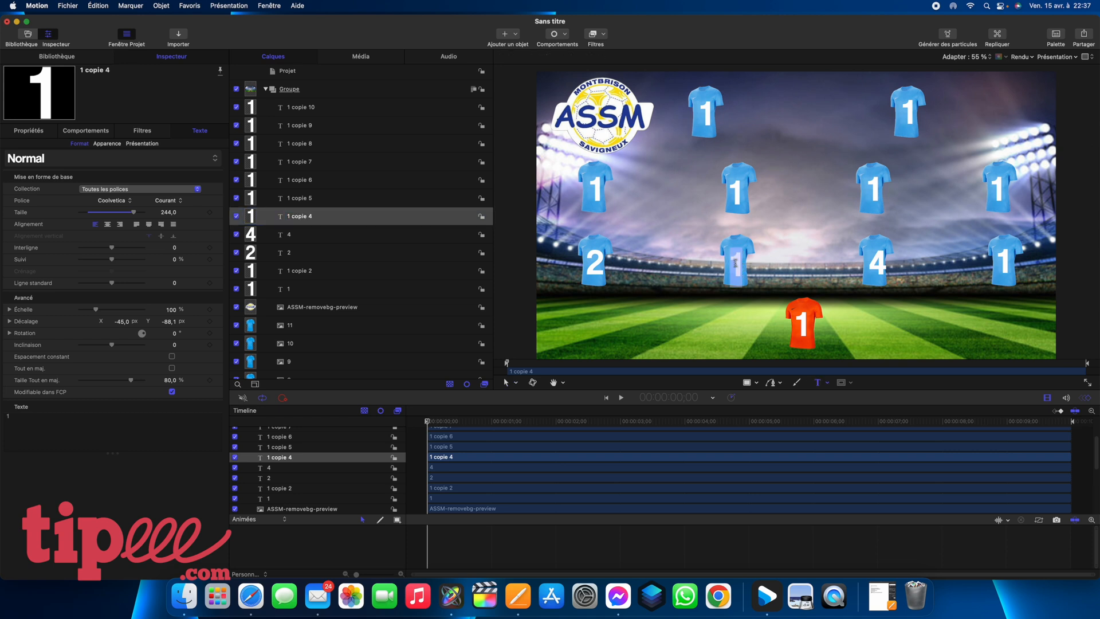
Step: In the middle row, change the number on the centre-left jersey to "6" and the far-left jersey to "7"
{"action": "left_click", "coordinate": [319, 200]}
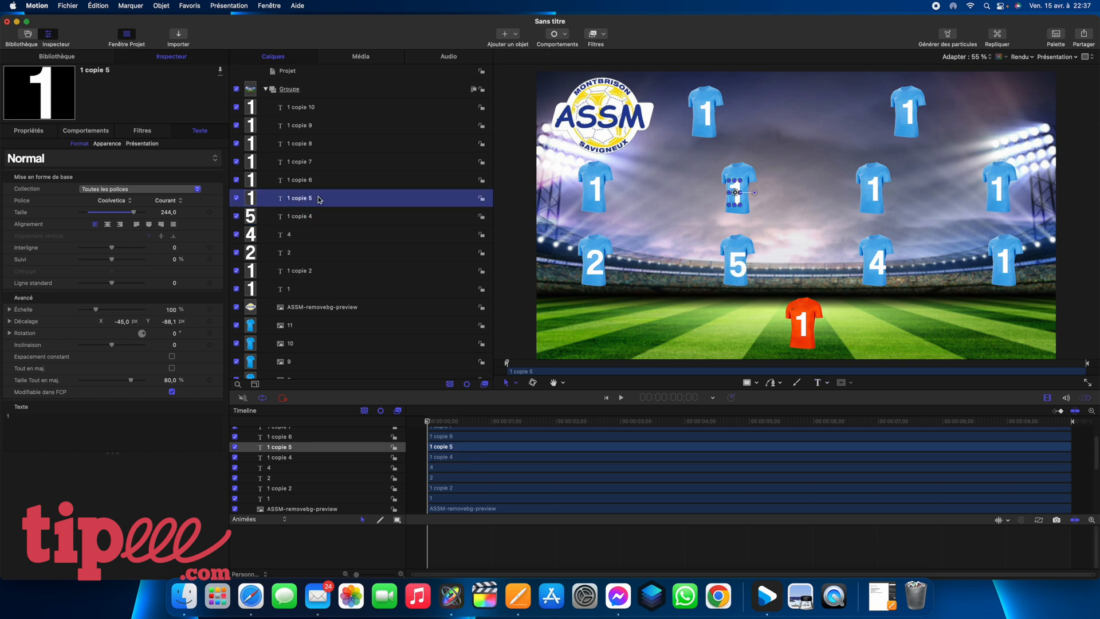
{"action": "type", "text": "6"}
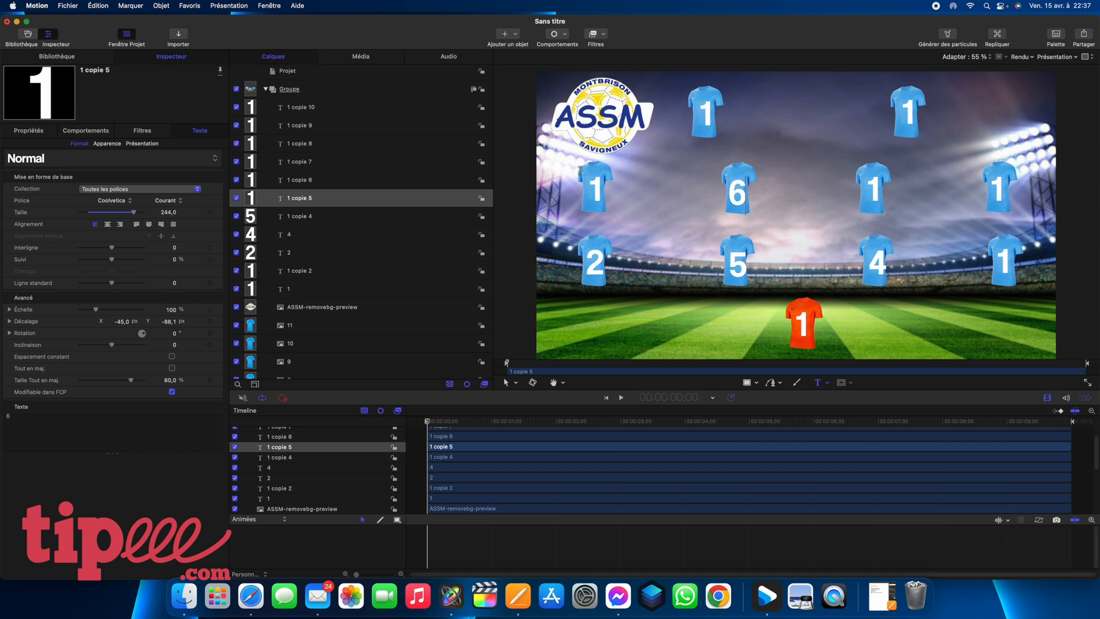
{"action": "double_click", "coordinate": [314, 182]}
{"action": "key", "text": "Return"}
{"action": "type", "text": "7"}
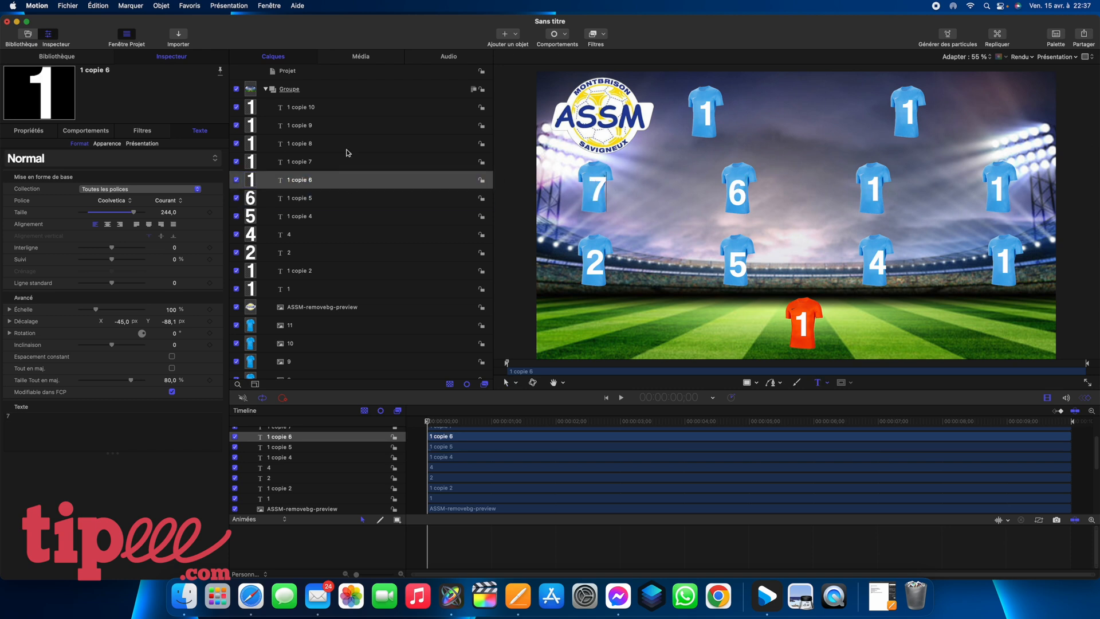
Step: In the middle row, change the number on the centre-right jersey to "8" and the far-right jersey to "10"
{"action": "double_click", "coordinate": [308, 161]}
{"action": "key", "text": "Return"}
{"action": "type", "text": "8"}
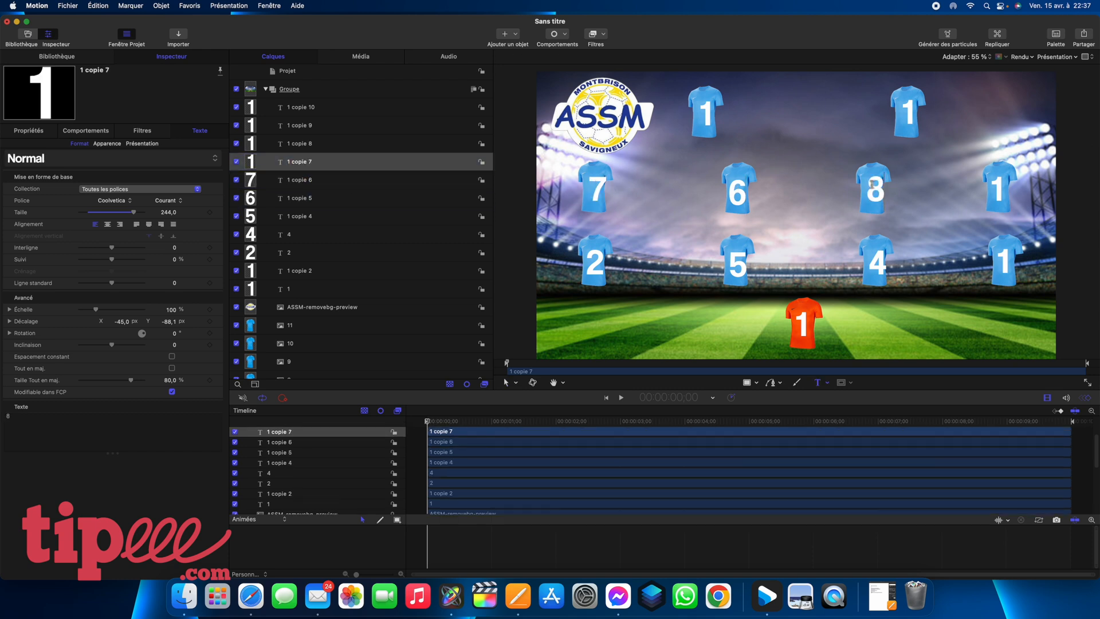
{"action": "left_click", "coordinate": [299, 144]}
{"action": "type", "text": "101"}
{"action": "key", "text": "BackSpace"}
{"action": "left_click", "coordinate": [397, 163]}
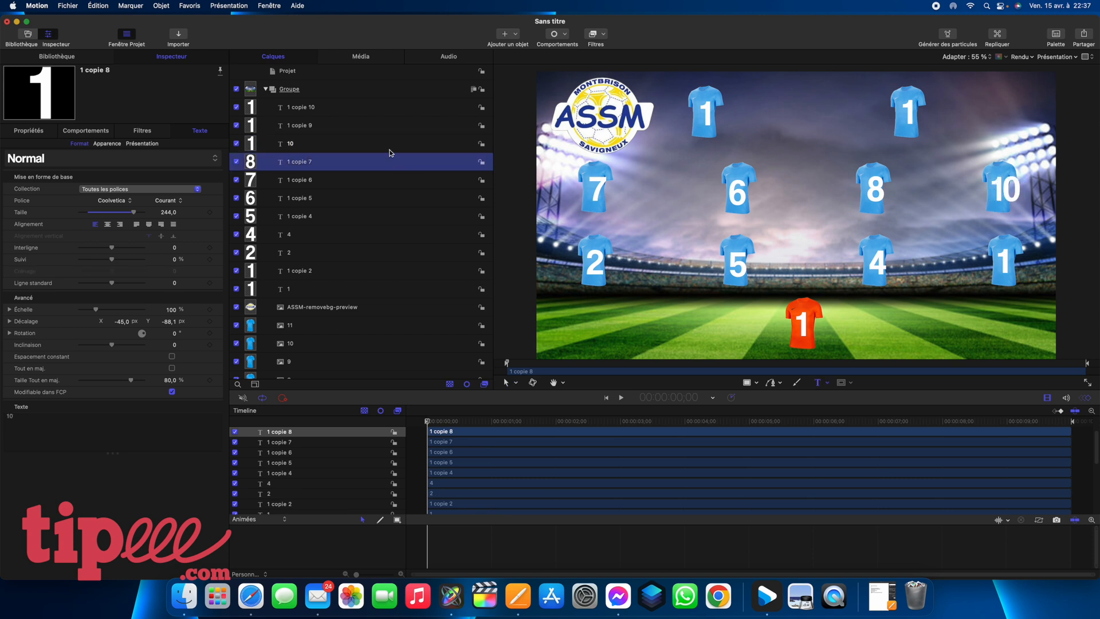
Step: Scale the "10" to 69 % and centre it on its jersey at about X 1438 px, Y 201 px
{"action": "left_click", "coordinate": [1002, 181]}
{"action": "left_click_drag", "start_coordinate": [997, 188], "coordinate": [988, 188]}
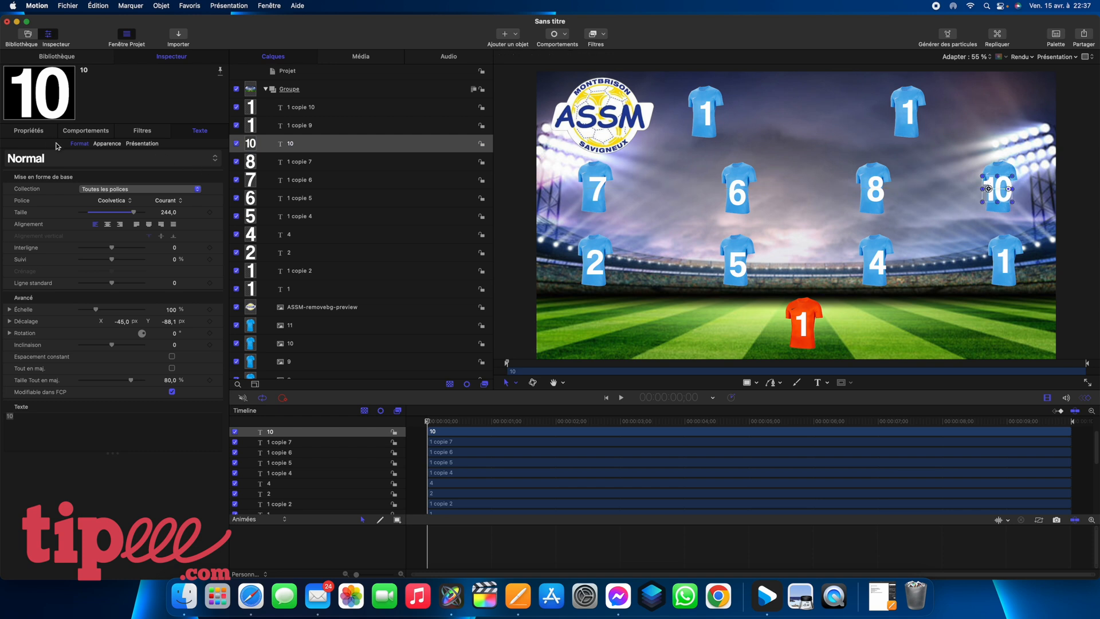
{"action": "left_click", "coordinate": [26, 132]}
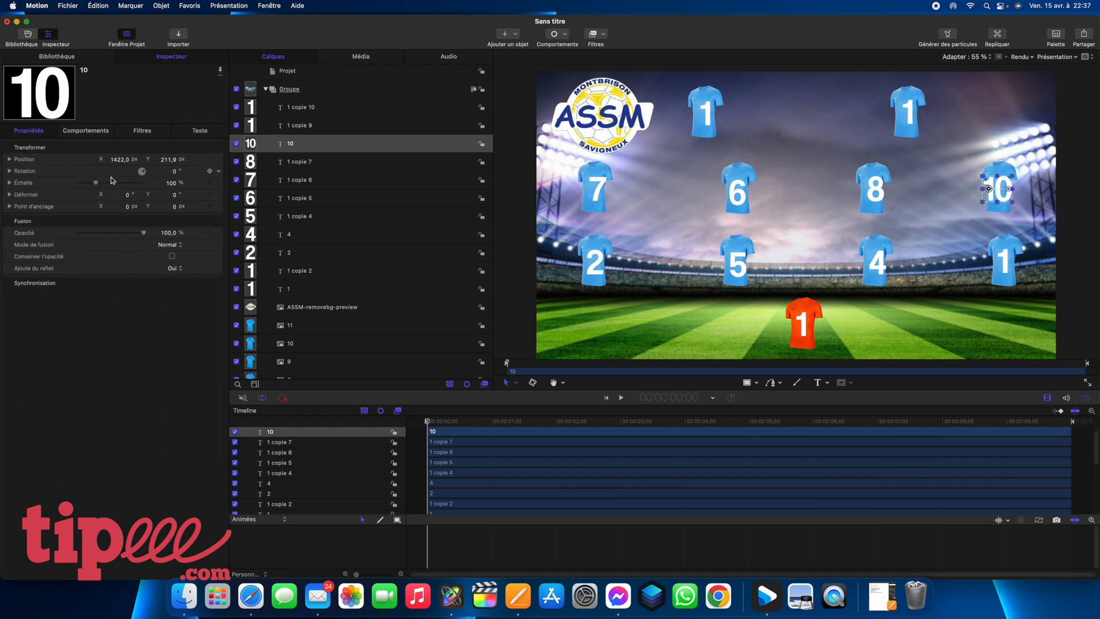
{"action": "left_click", "coordinate": [173, 184]}
{"action": "type", "text": "97"}
{"action": "key", "text": "Return"}
{"action": "scroll", "coordinate": [171, 184], "scroll_direction": "down", "scroll_amount": 20}
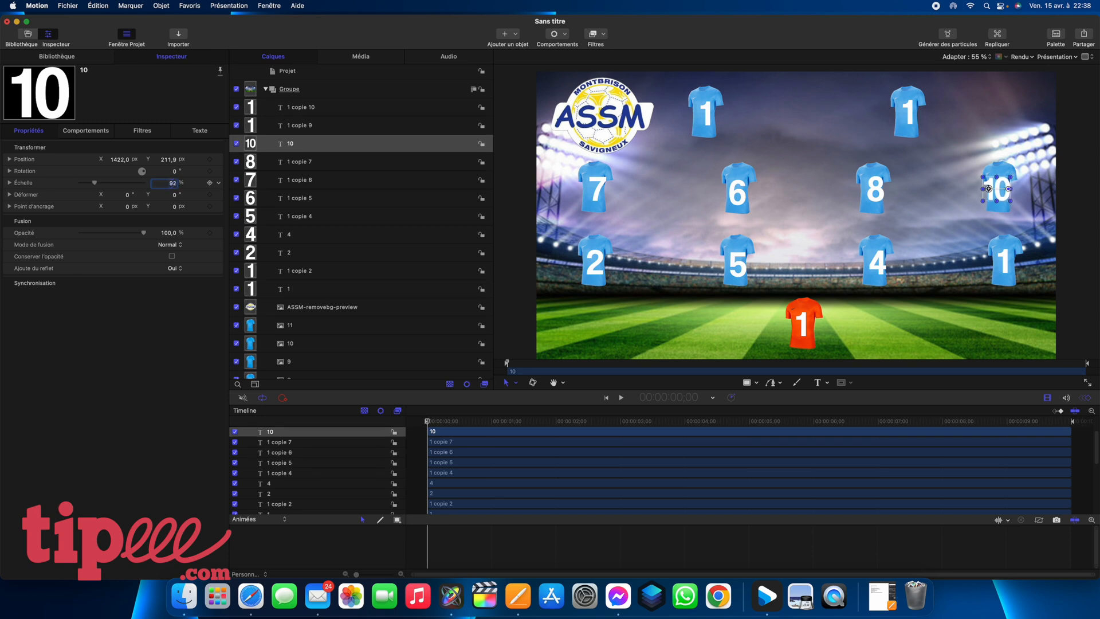
{"action": "scroll", "coordinate": [172, 183], "scroll_direction": "down", "scroll_amount": 5}
{"action": "left_click_drag", "start_coordinate": [989, 190], "coordinate": [991, 191]}
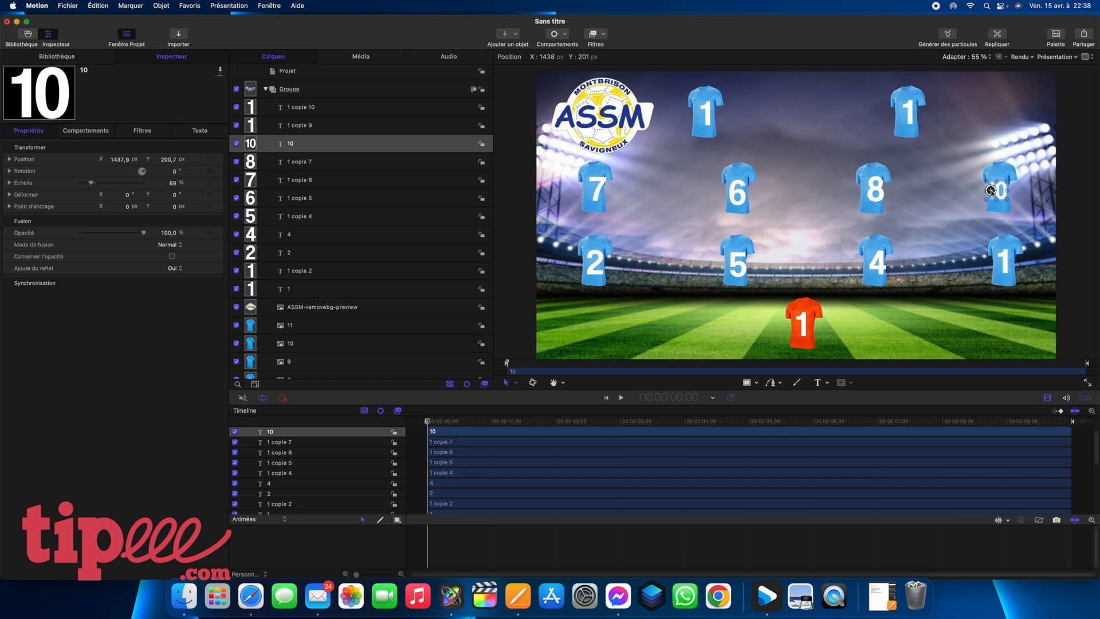
{"action": "left_click", "coordinate": [934, 172]}
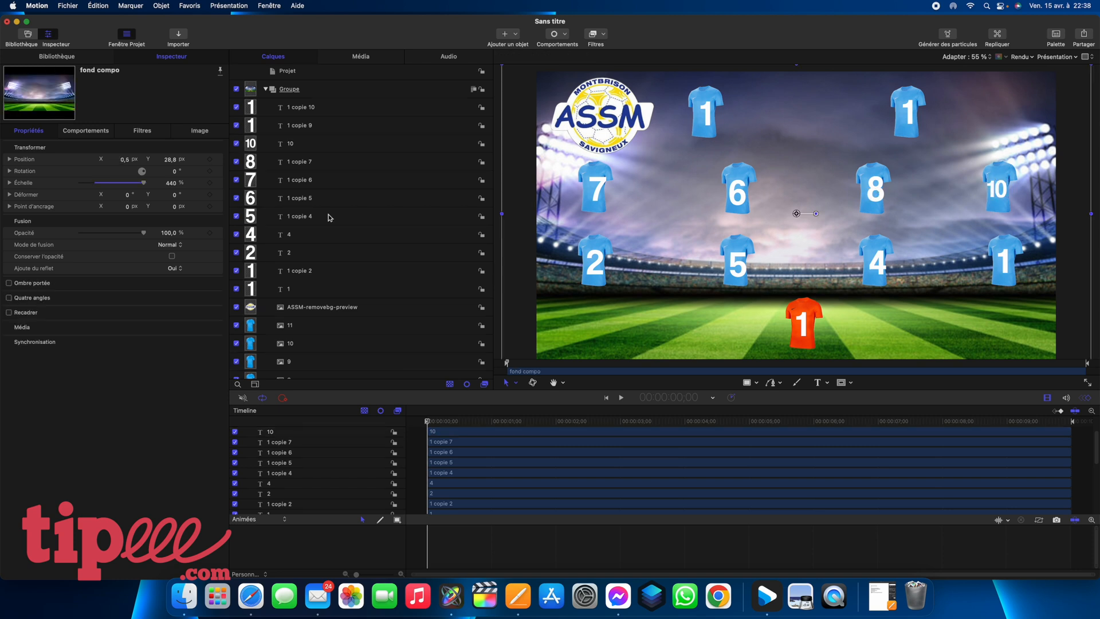
Step: Shift the "7" slightly left on its jersey to about X -1514.3 px, Y 211.6 px
{"action": "left_click", "coordinate": [316, 217]}
{"action": "left_click", "coordinate": [305, 200]}
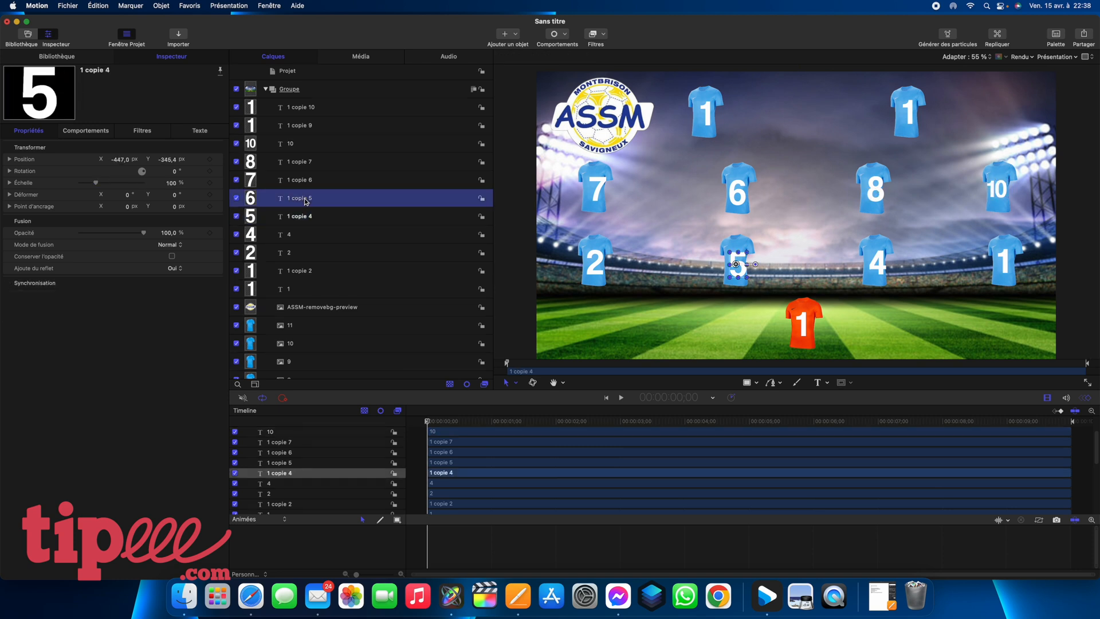
{"action": "left_click", "coordinate": [305, 181]}
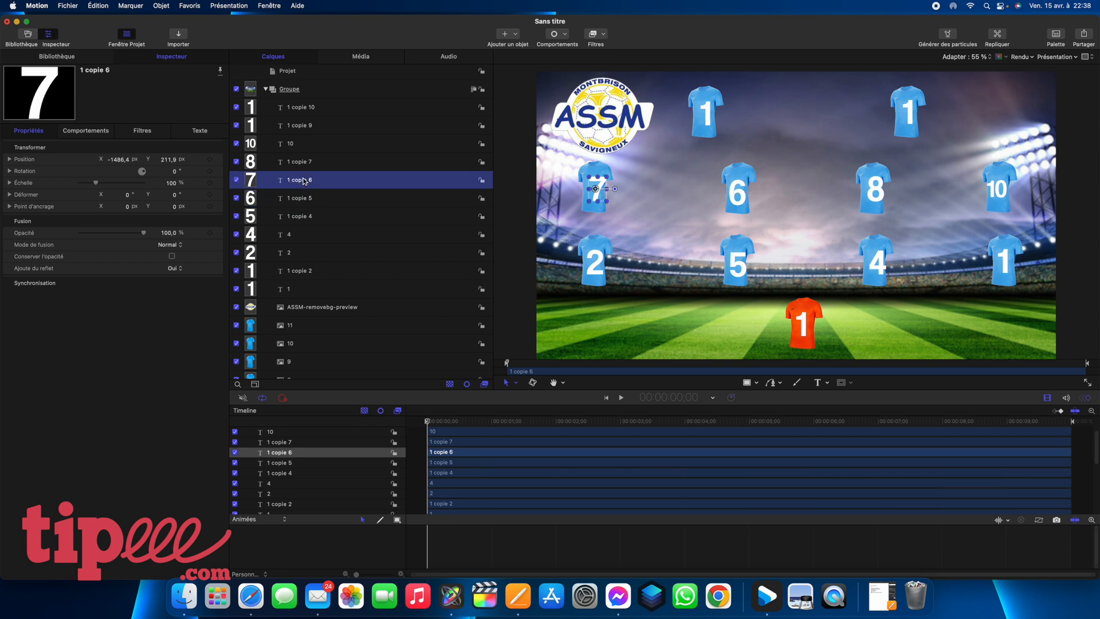
{"action": "left_click_drag", "start_coordinate": [597, 188], "coordinate": [593, 191]}
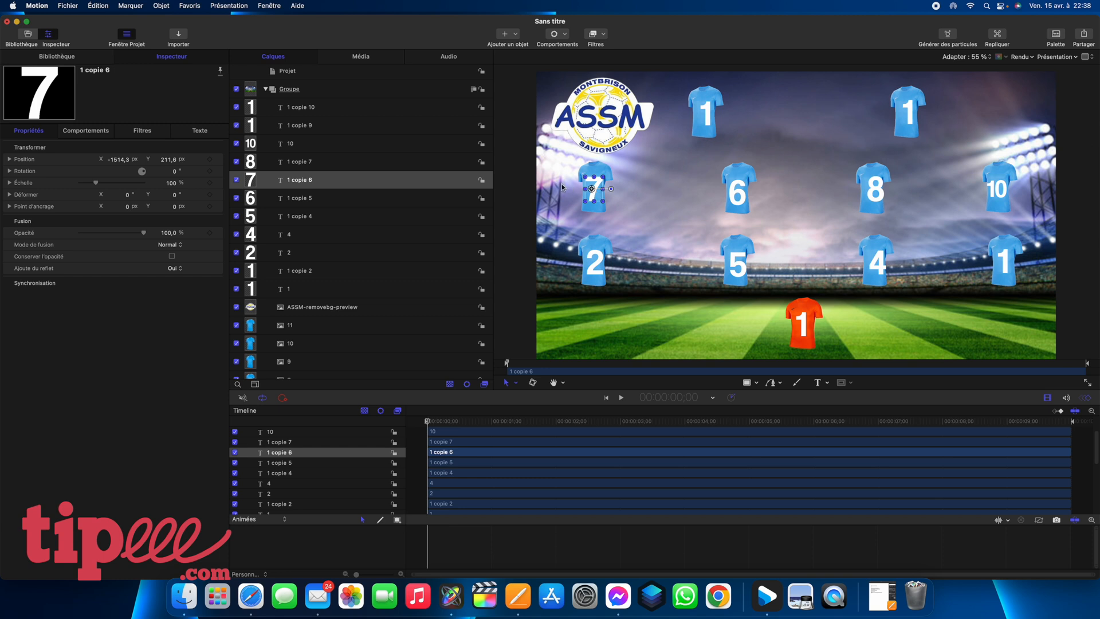
Step: Nudge the "8" slightly to fine-tune its position on its jersey
{"action": "left_click", "coordinate": [347, 162]}
{"action": "left_click", "coordinate": [347, 165]}
{"action": "left_click_drag", "start_coordinate": [877, 189], "coordinate": [875, 190]}
Step: Change the number on the upper-left jersey and its layer name to "9", centred at about X -691.9 px, Y 759.4 px
{"action": "left_click", "coordinate": [299, 146]}
{"action": "left_click", "coordinate": [321, 126]}
{"action": "type", "text": "t9"}
{"action": "left_click", "coordinate": [352, 109]}
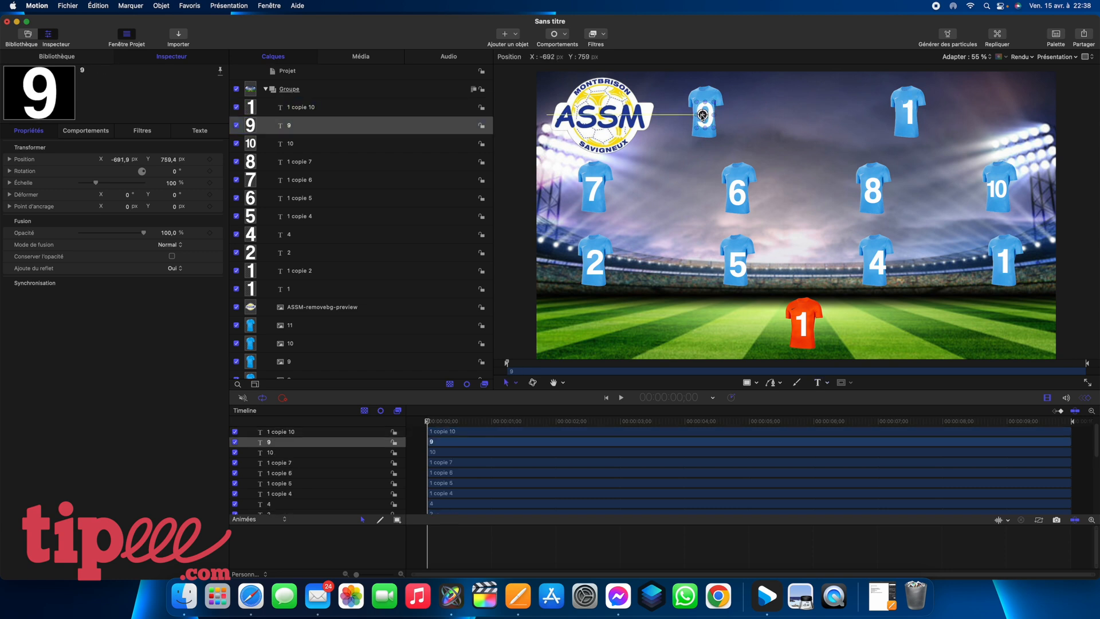
Step: Change the number on the upper-right jersey to "11", scaled to 92 % at about X 779.1 px, Y 780.2 px
{"action": "double_click", "coordinate": [304, 109]}
{"action": "left_click", "coordinate": [906, 112]}
{"action": "type", "text": "1"}
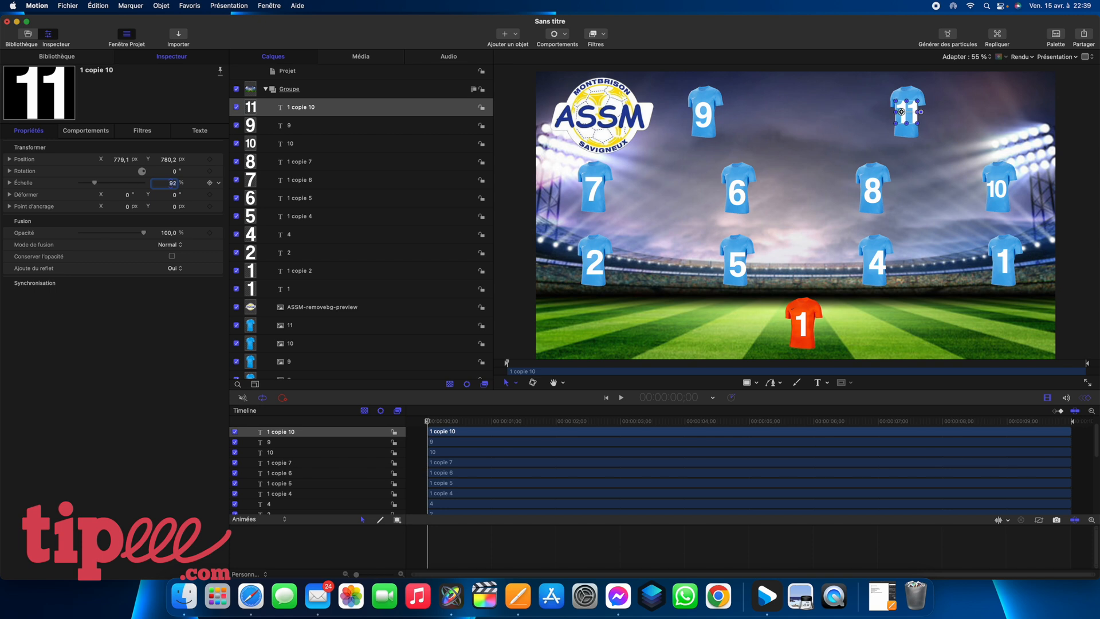
{"action": "left_click", "coordinate": [787, 173]}
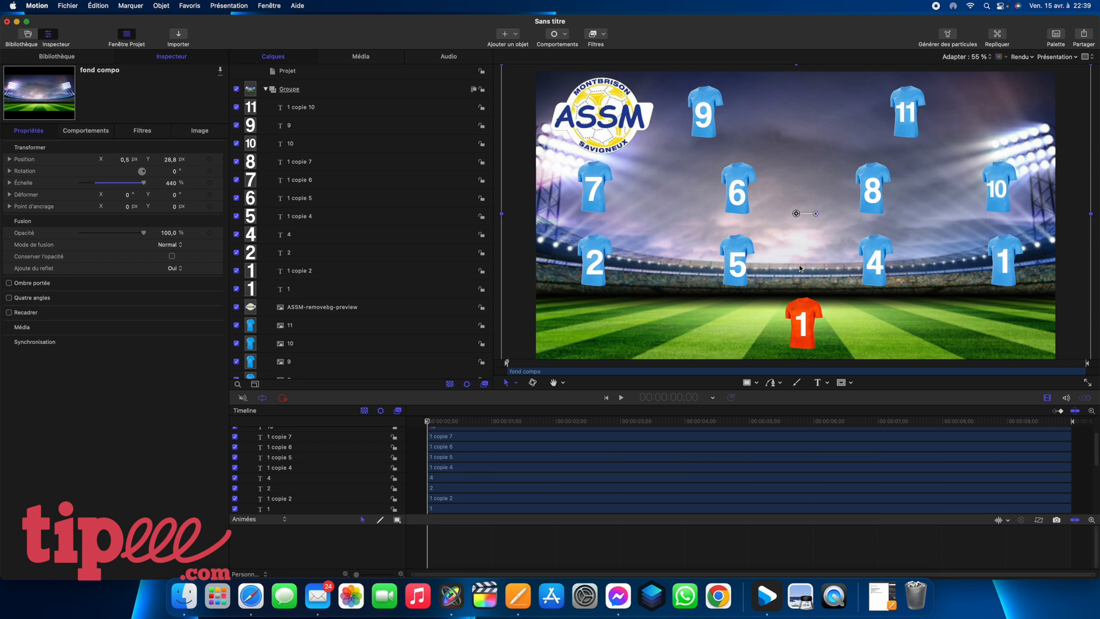
Step: Add a text with the goalkeeper's name at the foot of the red jersey and set its size to 118
{"action": "left_click", "coordinate": [819, 383]}
{"action": "left_click", "coordinate": [791, 352]}
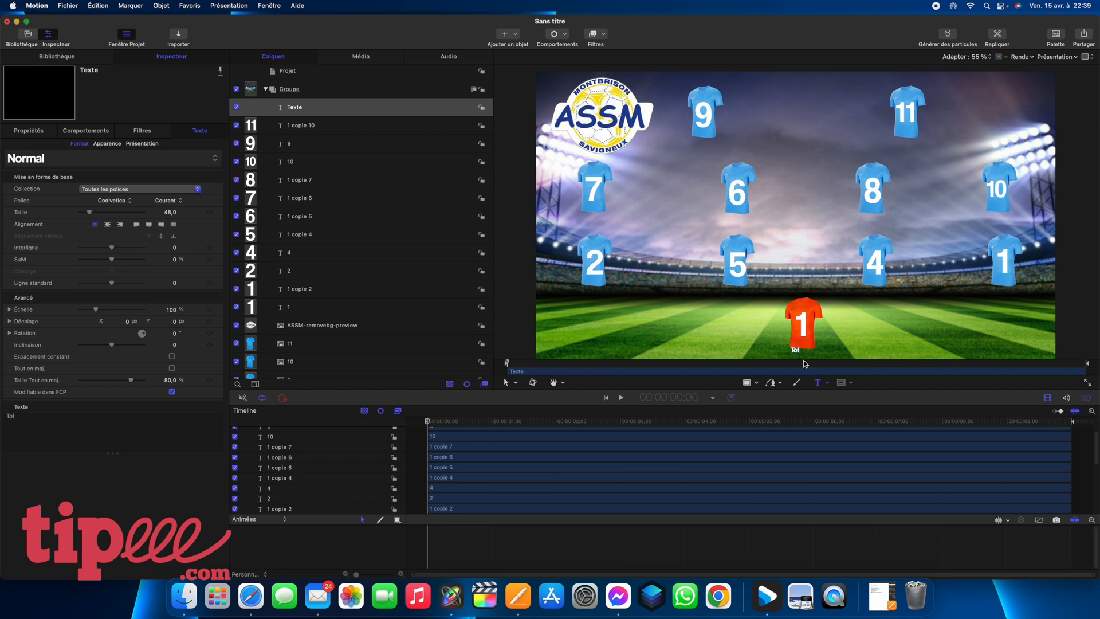
{"action": "double_click", "coordinate": [797, 350]}
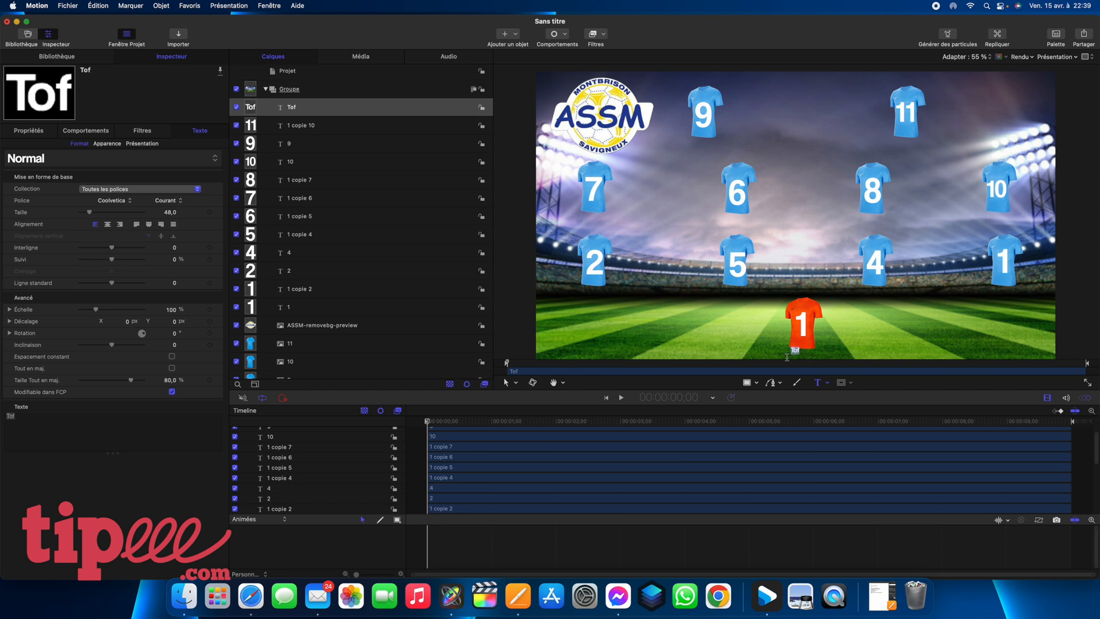
{"action": "left_click_drag", "start_coordinate": [90, 212], "coordinate": [106, 214]}
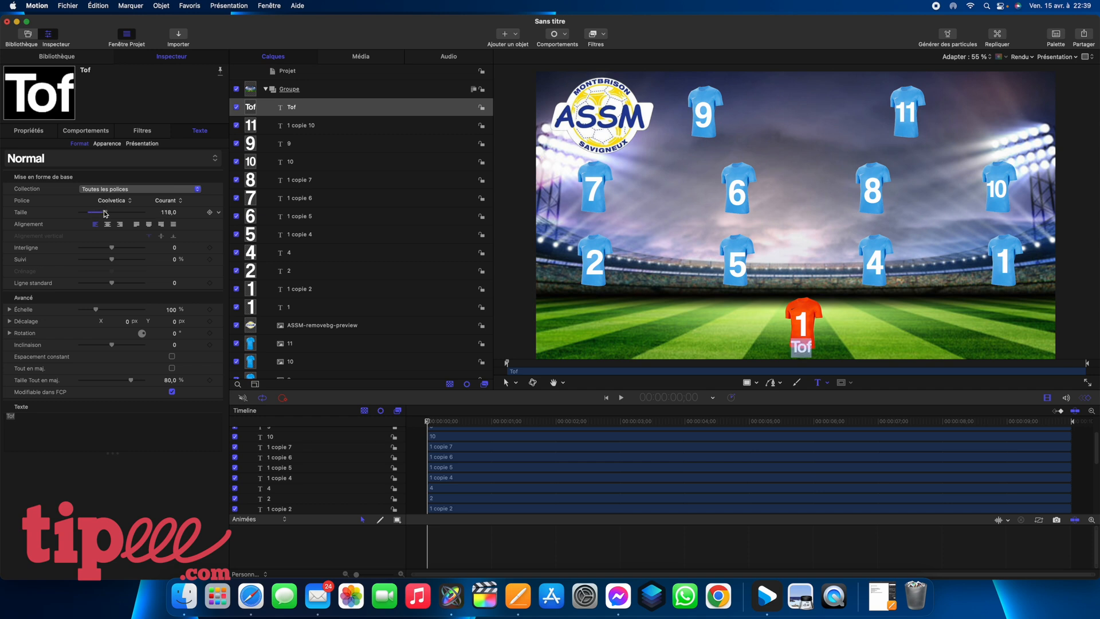
Step: Move the goalkeeper's name down, centred beneath the red jersey at about X -27 px, Y -1039 px
{"action": "left_click", "coordinate": [326, 125]}
{"action": "left_click", "coordinate": [327, 108]}
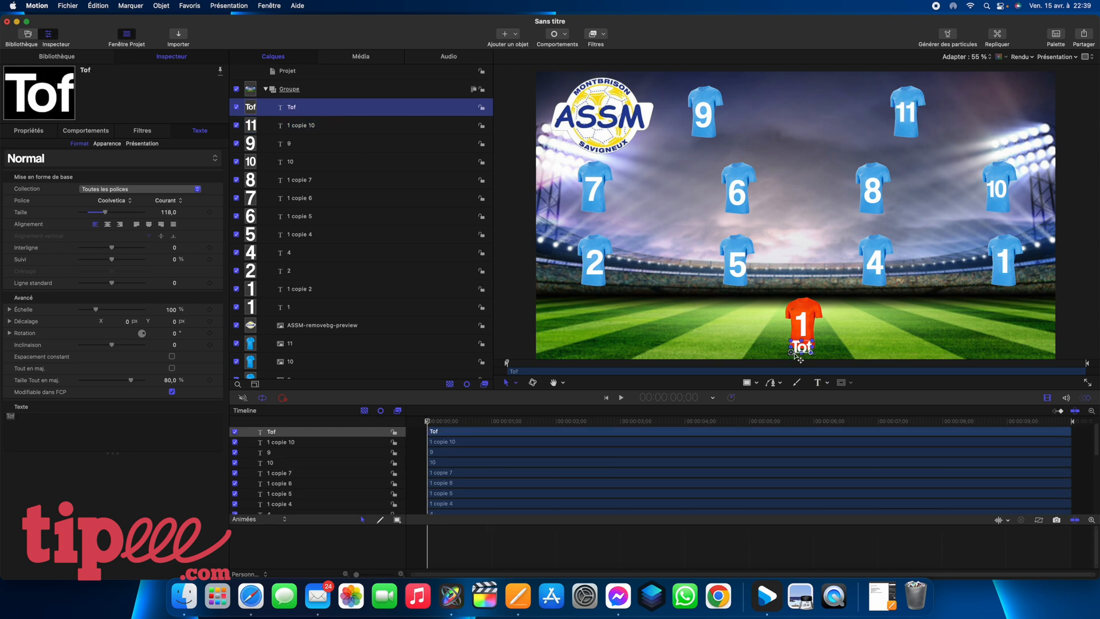
{"action": "left_click_drag", "start_coordinate": [795, 355], "coordinate": [797, 360]}
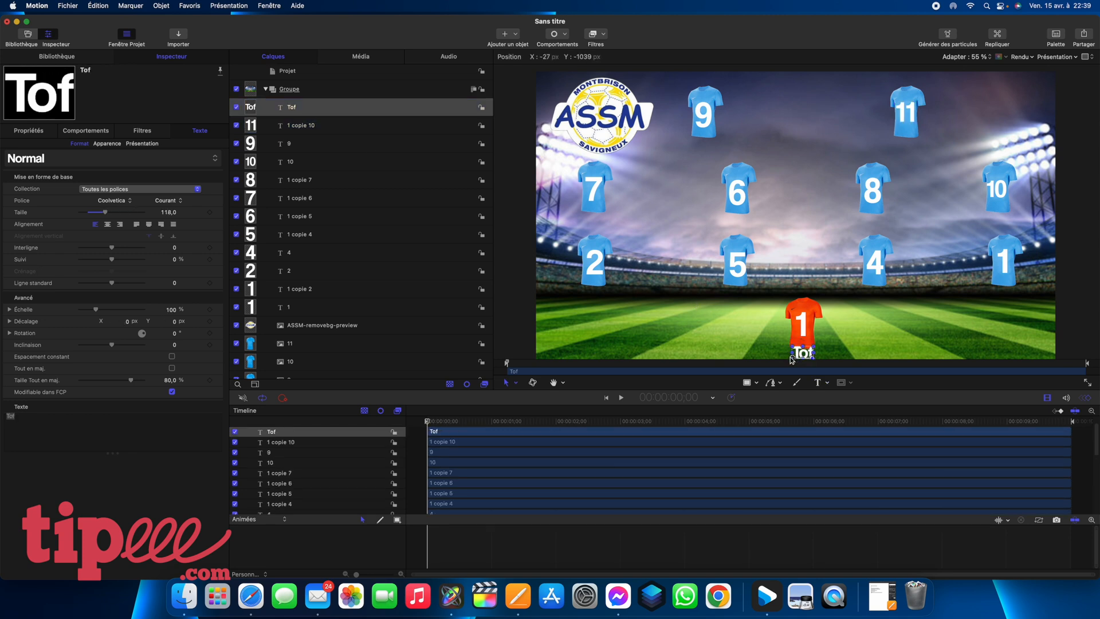
{"action": "left_click", "coordinate": [756, 334]}
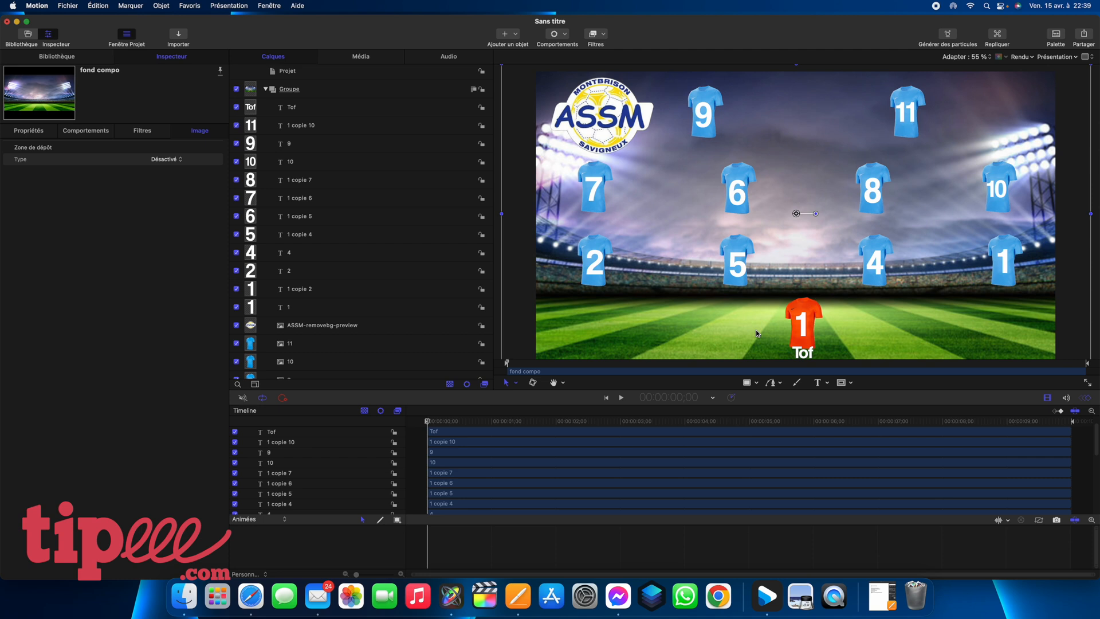
Step: Move the red goalkeeper jersey and its "1" up slightly to make room for the name below
{"action": "scroll", "coordinate": [351, 332], "scroll_direction": "down", "scroll_amount": 3}
{"action": "scroll", "coordinate": [351, 331], "scroll_direction": "down", "scroll_amount": 3}
{"action": "left_click", "coordinate": [346, 350]}
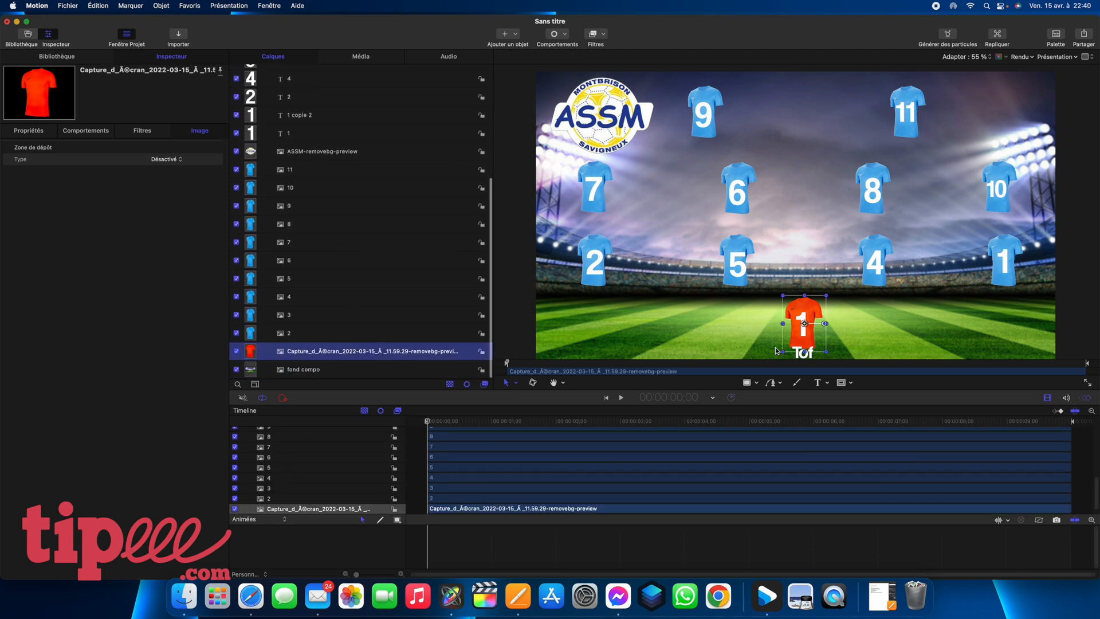
{"action": "left_click_drag", "start_coordinate": [805, 324], "coordinate": [804, 318]}
{"action": "left_click", "coordinate": [319, 338]}
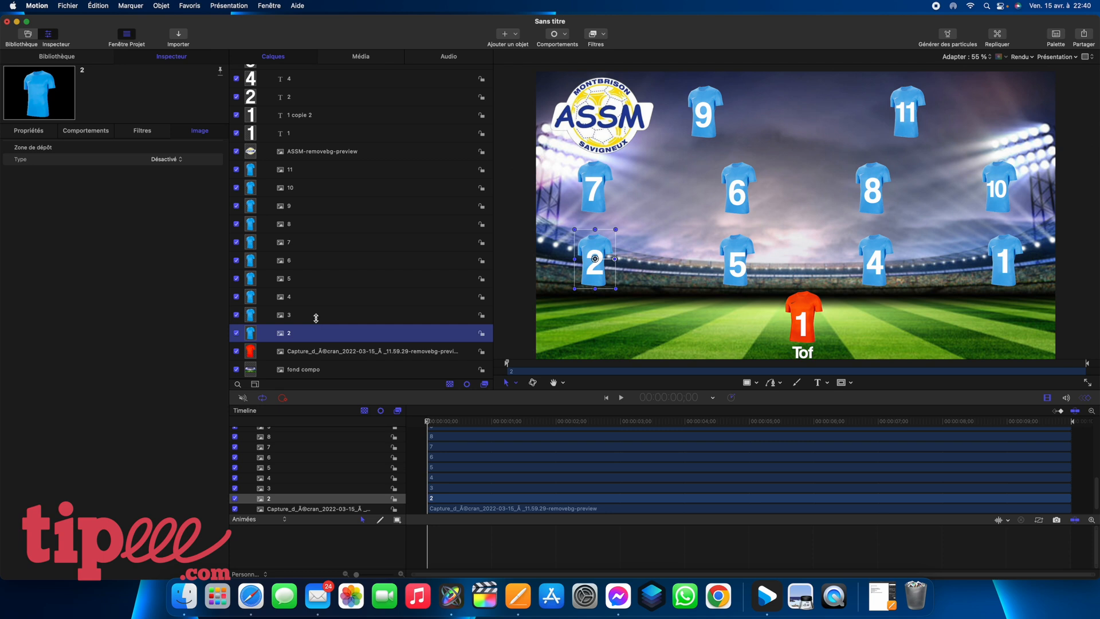
{"action": "left_click", "coordinate": [298, 134]}
{"action": "left_click_drag", "start_coordinate": [804, 326], "coordinate": [804, 320]}
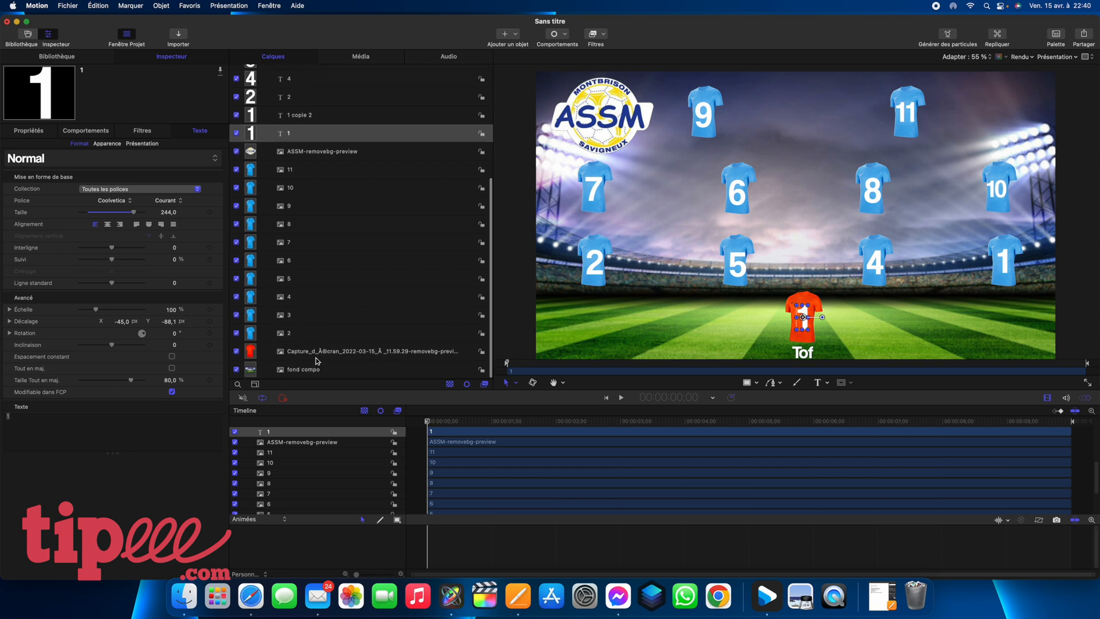
Step: Nudge the goalkeeper's name up slightly so it sits fully inside the frame beneath the red jersey
{"action": "scroll", "coordinate": [304, 334], "scroll_direction": "up", "scroll_amount": 5}
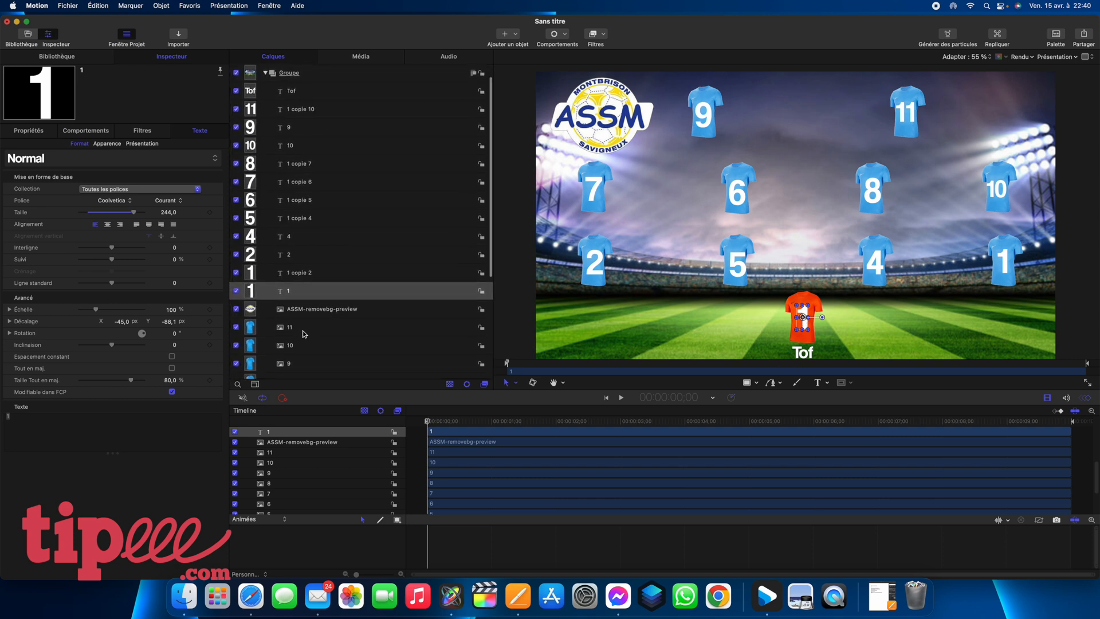
{"action": "left_click", "coordinate": [300, 93]}
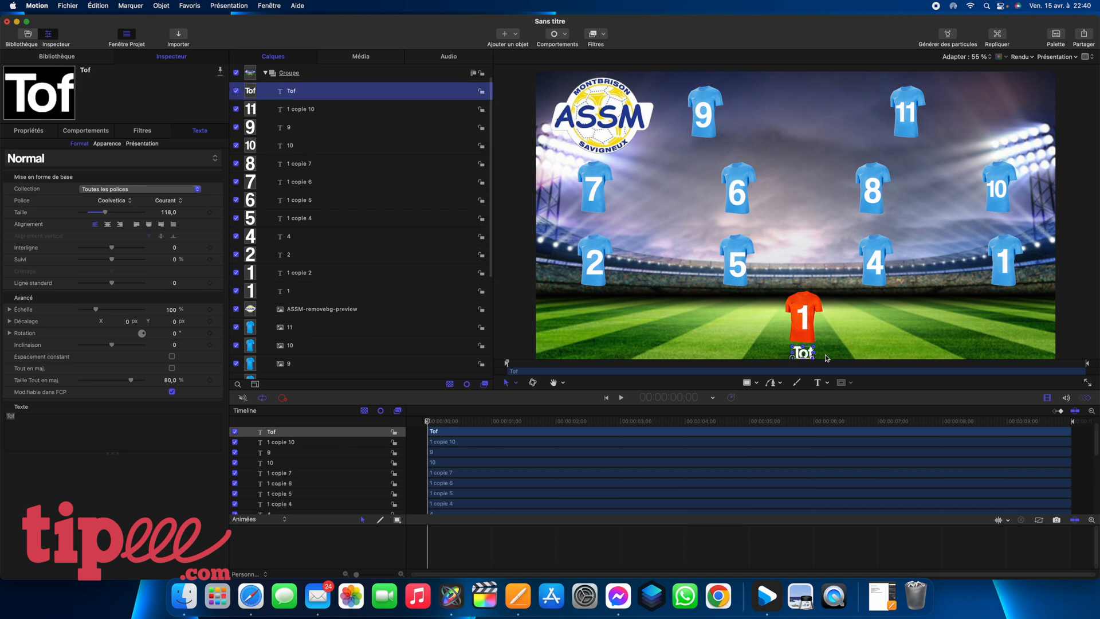
{"action": "left_click", "coordinate": [792, 355]}
{"action": "left_click_drag", "start_coordinate": [791, 355], "coordinate": [792, 355]}
{"action": "left_click", "coordinate": [746, 340]}
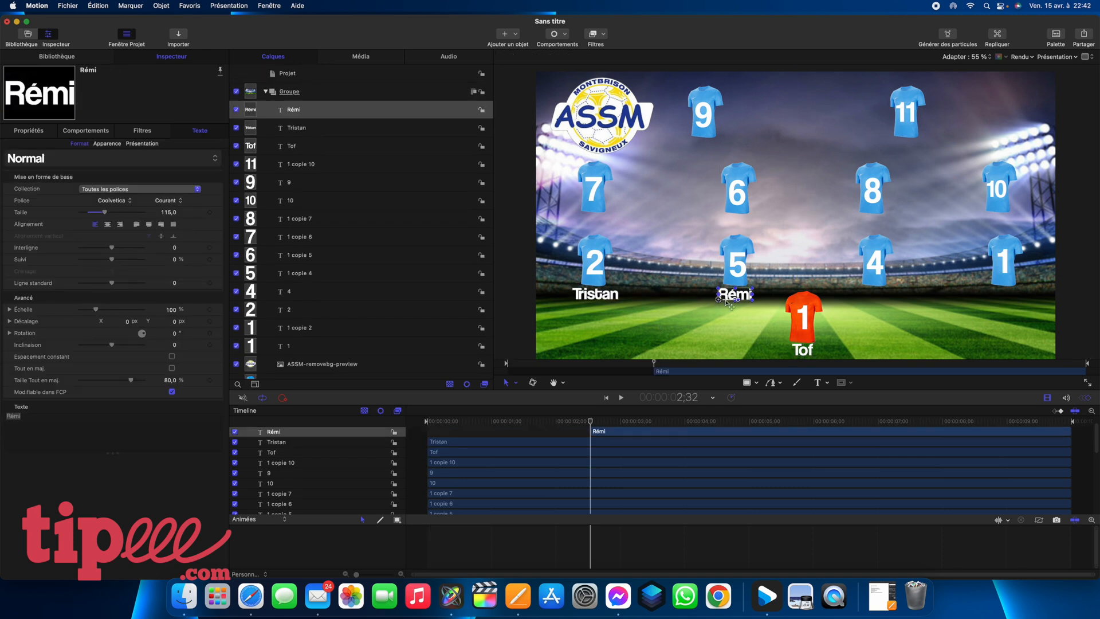
Step: Duplicate the player name under jersey 5 and place the copy beneath jersey 4
{"action": "left_click", "coordinate": [312, 114]}
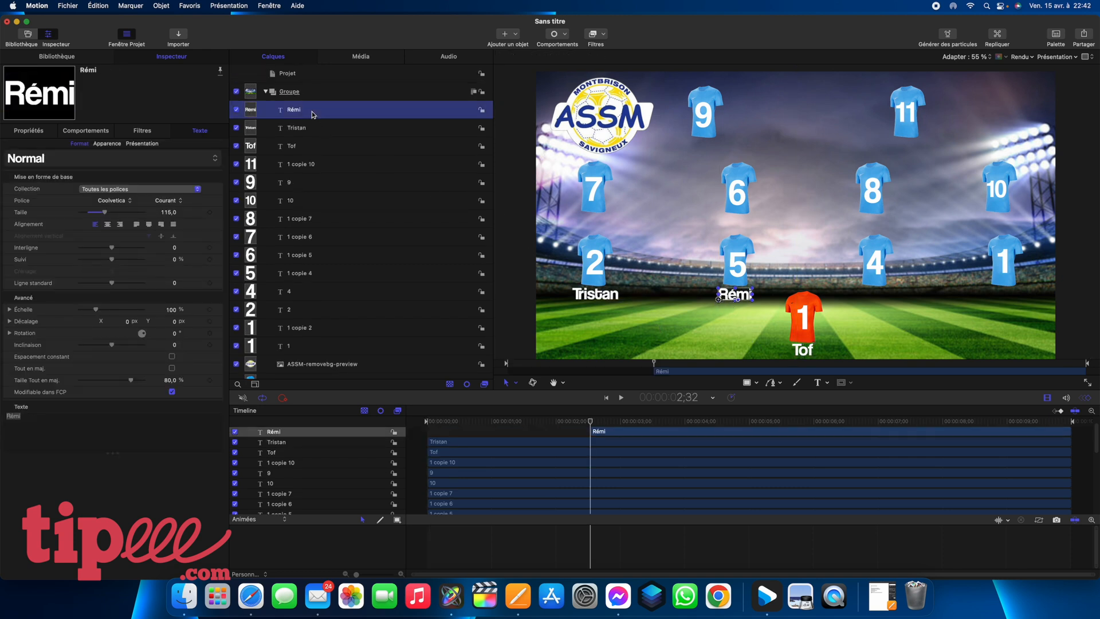
{"action": "right_click", "coordinate": [313, 114]}
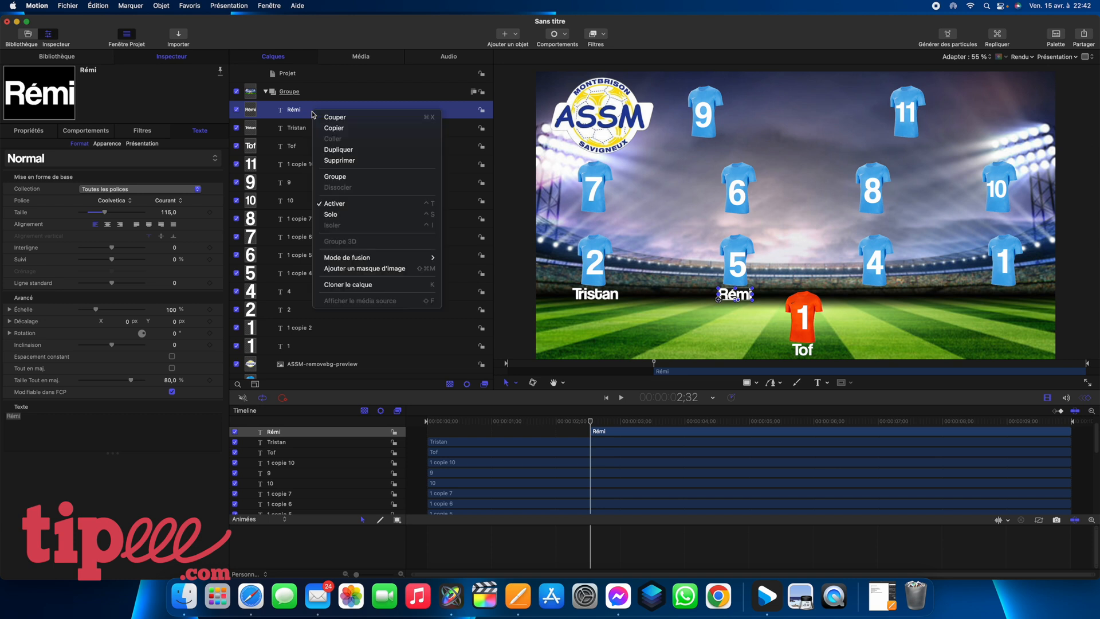
{"action": "left_click", "coordinate": [335, 150]}
{"action": "left_click_drag", "start_coordinate": [719, 302], "coordinate": [861, 300]}
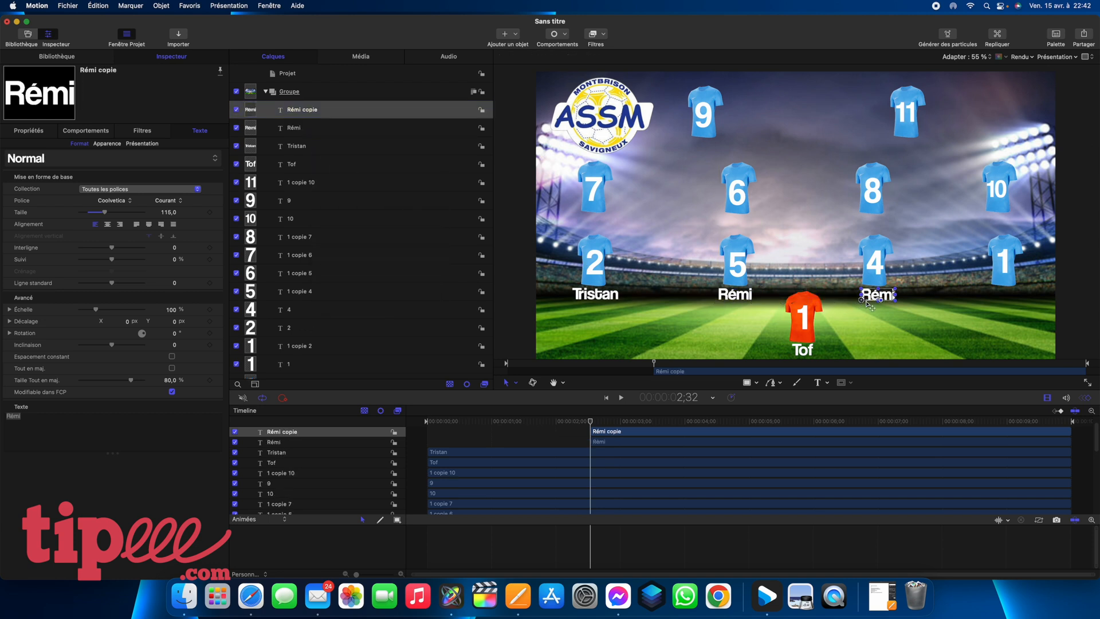
Step: Rename the duplicated name layer with the name of the player wearing number 4
{"action": "double_click", "coordinate": [311, 110]}
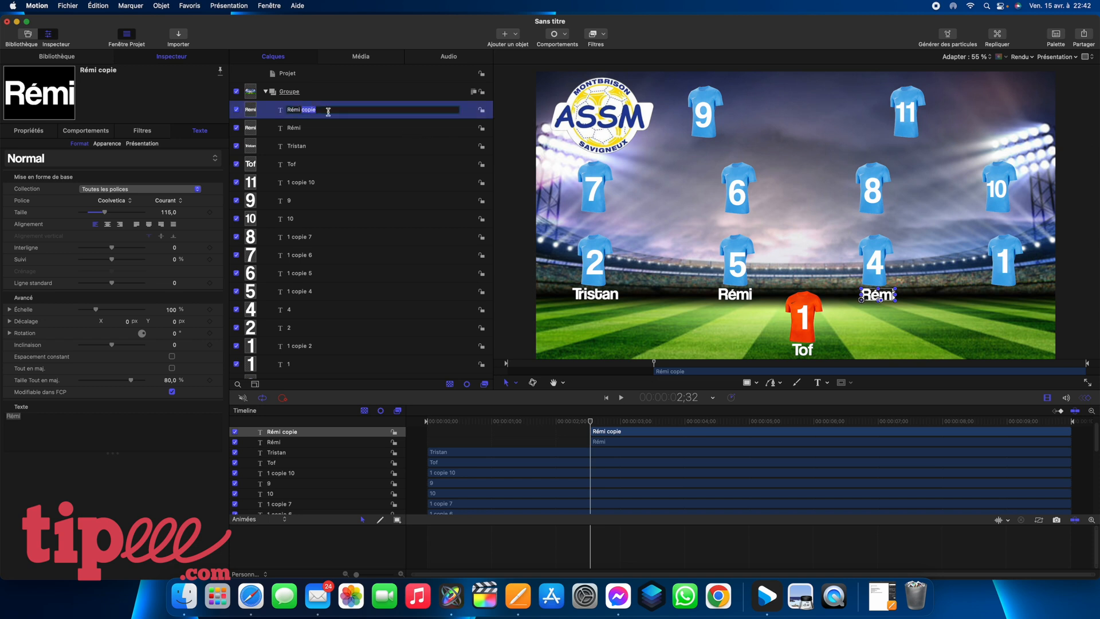
{"action": "key", "text": "BackSpace"}
{"action": "key", "text": "BackSpace"}
{"action": "key", "text": "BackSpace"}
{"action": "key", "text": "BackSpace"}
{"action": "key", "text": "Return"}
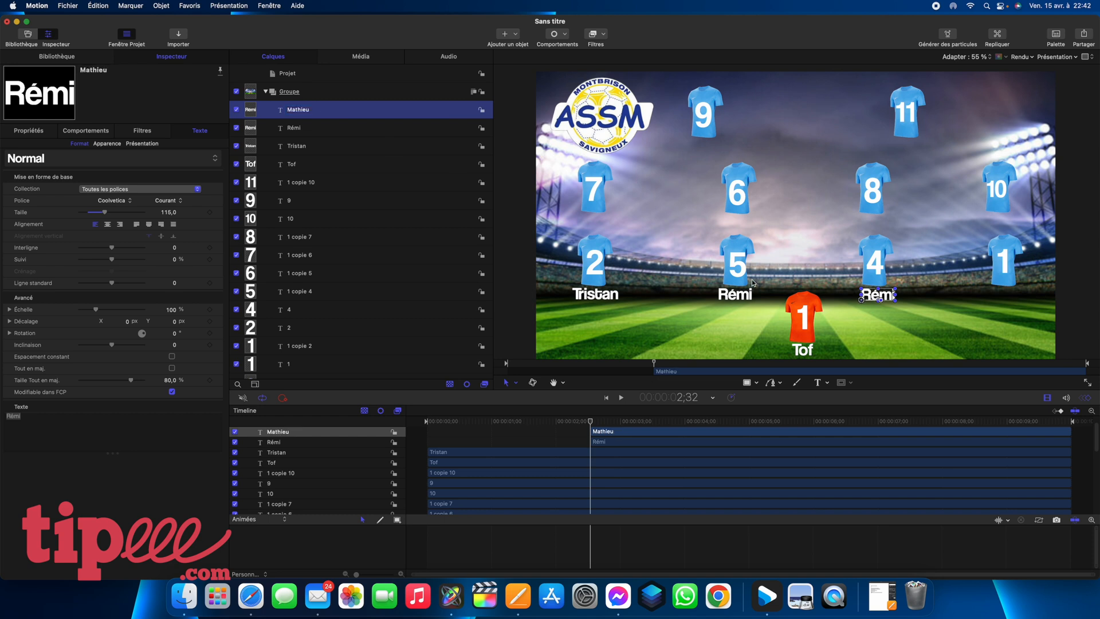
Step: Replace the text beneath jersey 4 with that player's name
{"action": "double_click", "coordinate": [882, 295]}
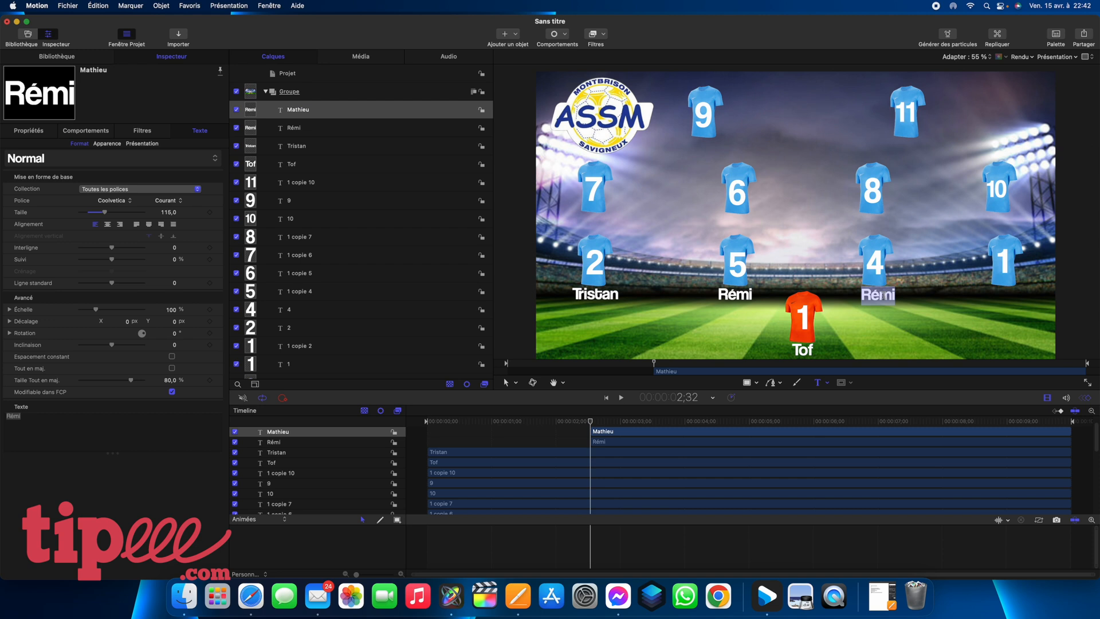
{"action": "type", "text": "Mat"}
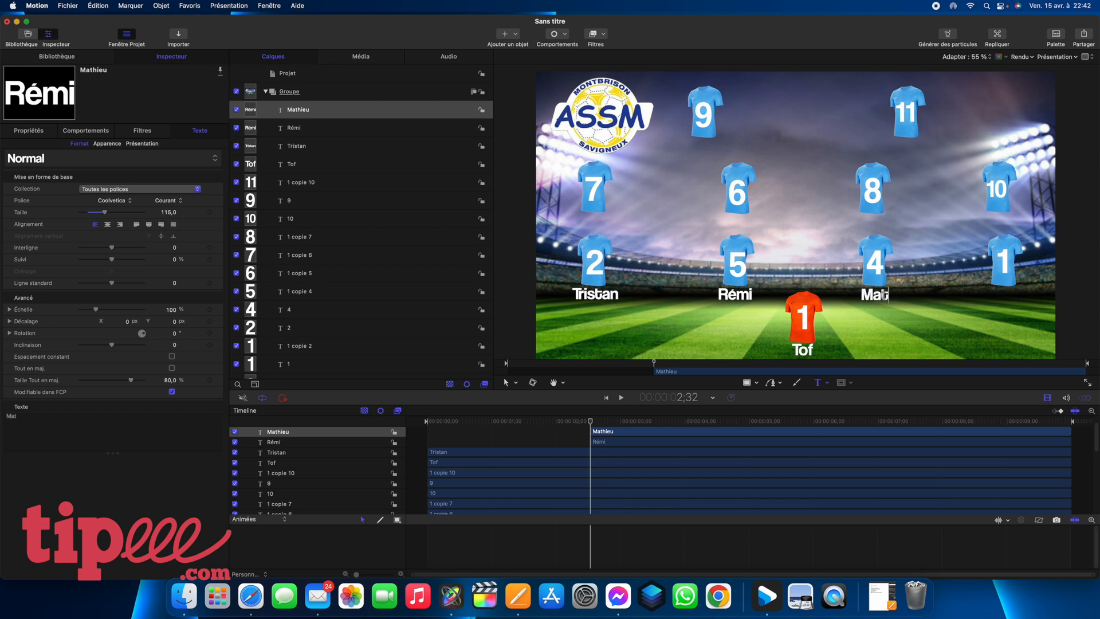
{"action": "type", "text": "hieu"}
{"action": "key", "text": "Escape"}
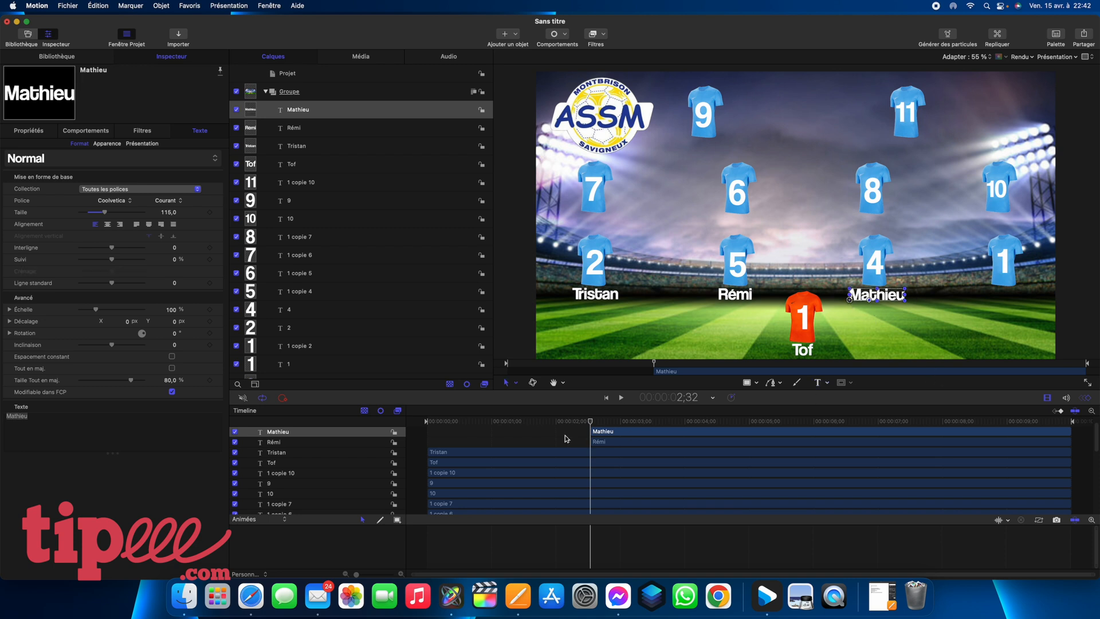
Step: Play the timeline from the start to check when the player names appear
{"action": "left_click_drag", "start_coordinate": [590, 421], "coordinate": [418, 421]}
{"action": "key", "text": "space"}
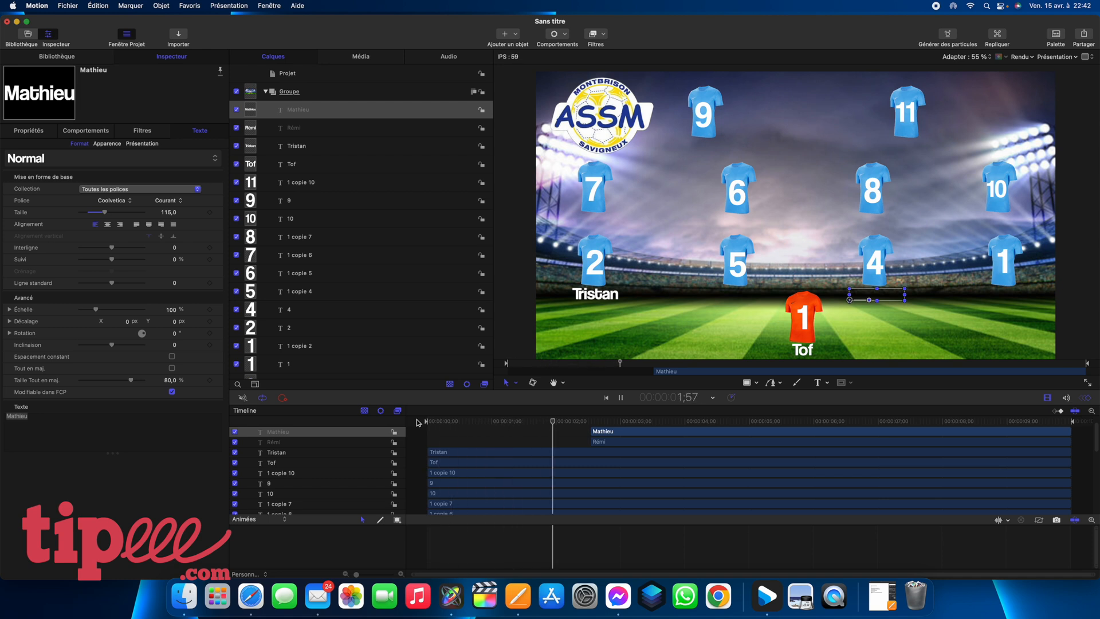
{"action": "key", "text": "space"}
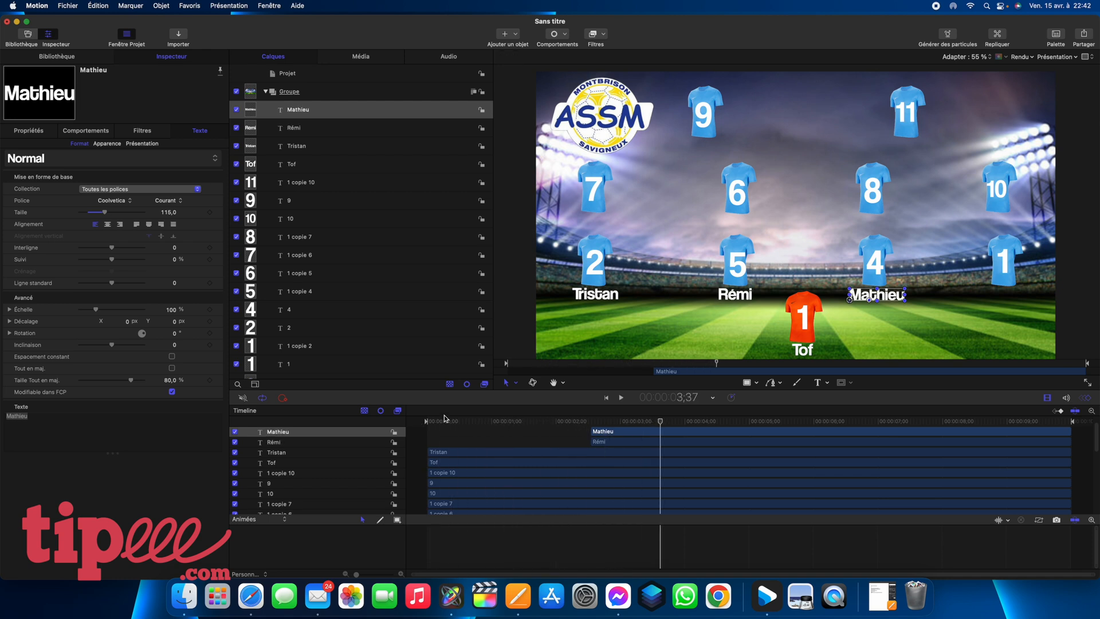
Step: Move the jersey 4 name clip to the timeline start and trim the name clips for jerseys 5 and 2 to end at 7;28
{"action": "left_click_drag", "start_coordinate": [611, 432], "coordinate": [435, 433]}
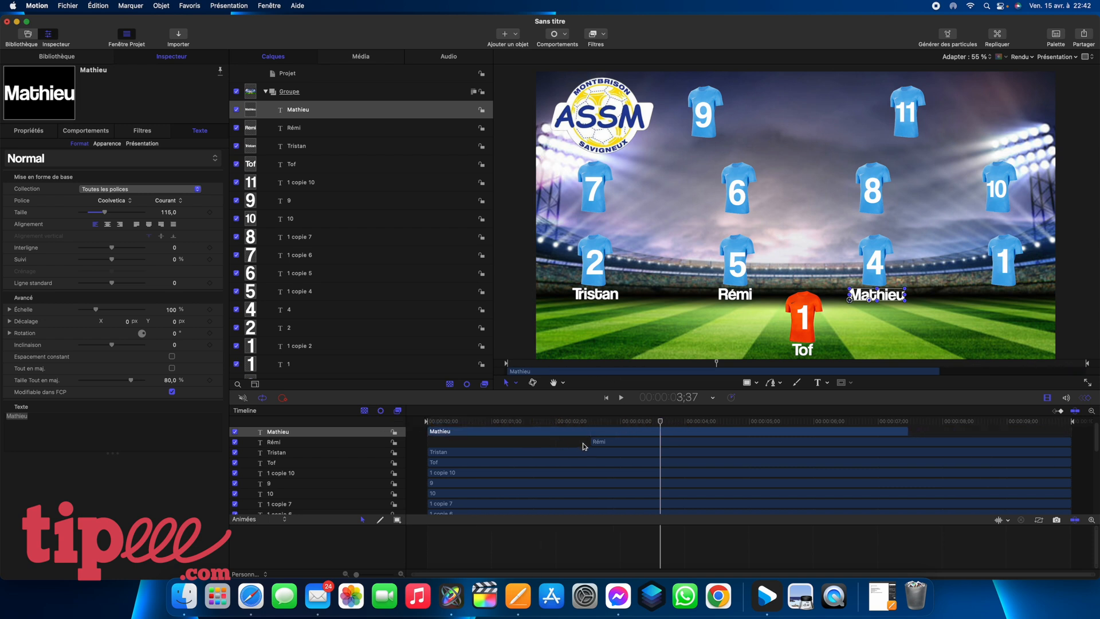
{"action": "left_click", "coordinate": [662, 422]}
{"action": "left_click_drag", "start_coordinate": [661, 422], "coordinate": [1080, 440]}
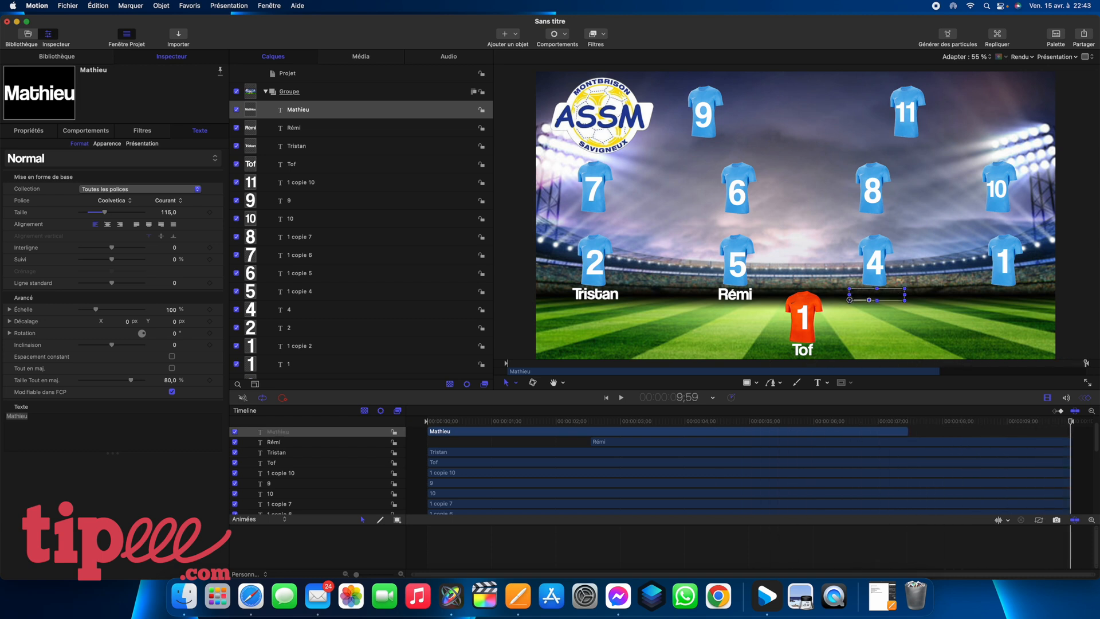
{"action": "left_click_drag", "start_coordinate": [1072, 421], "coordinate": [908, 434]}
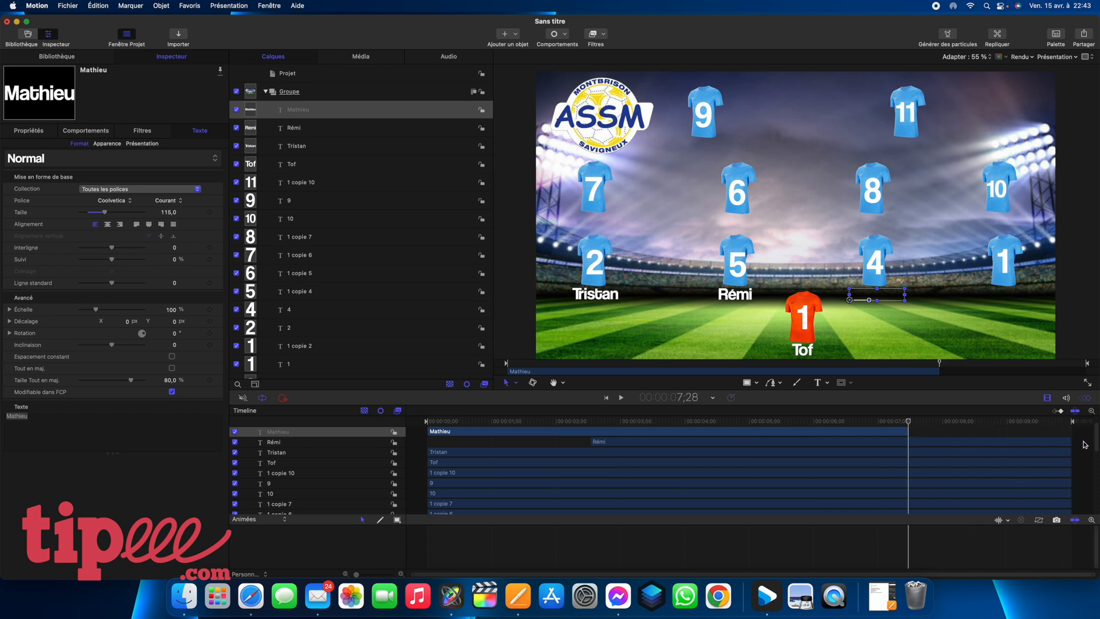
{"action": "left_click_drag", "start_coordinate": [1069, 442], "coordinate": [909, 442]}
{"action": "left_click_drag", "start_coordinate": [1070, 452], "coordinate": [908, 452]}
{"action": "scroll", "coordinate": [915, 433], "scroll_direction": "down", "scroll_amount": 10}
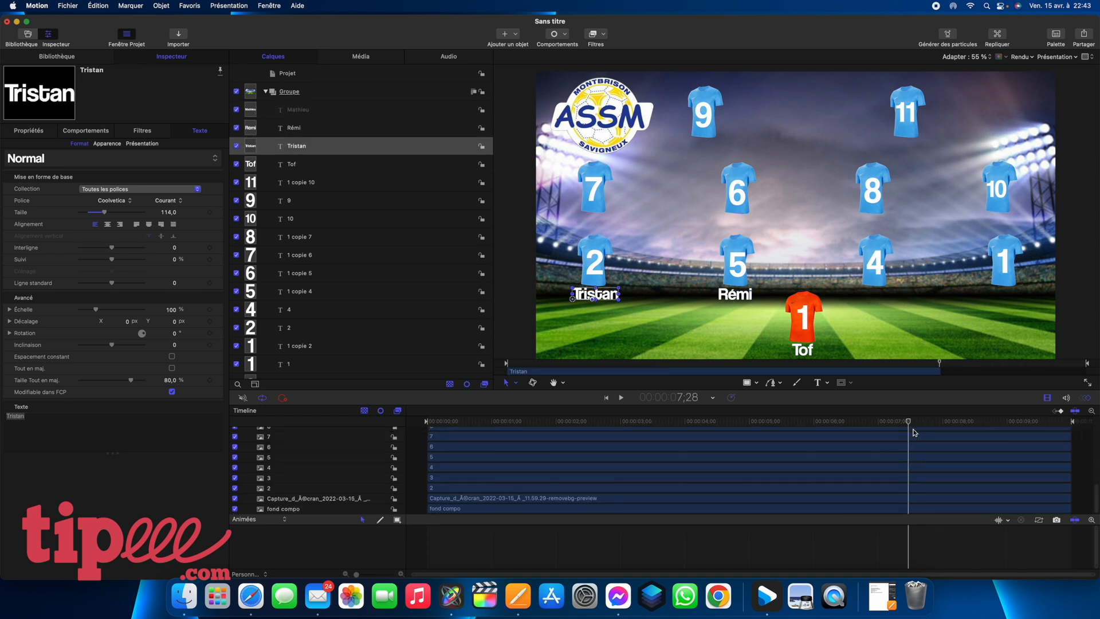
{"action": "scroll", "coordinate": [915, 432], "scroll_direction": "up", "scroll_amount": 10}
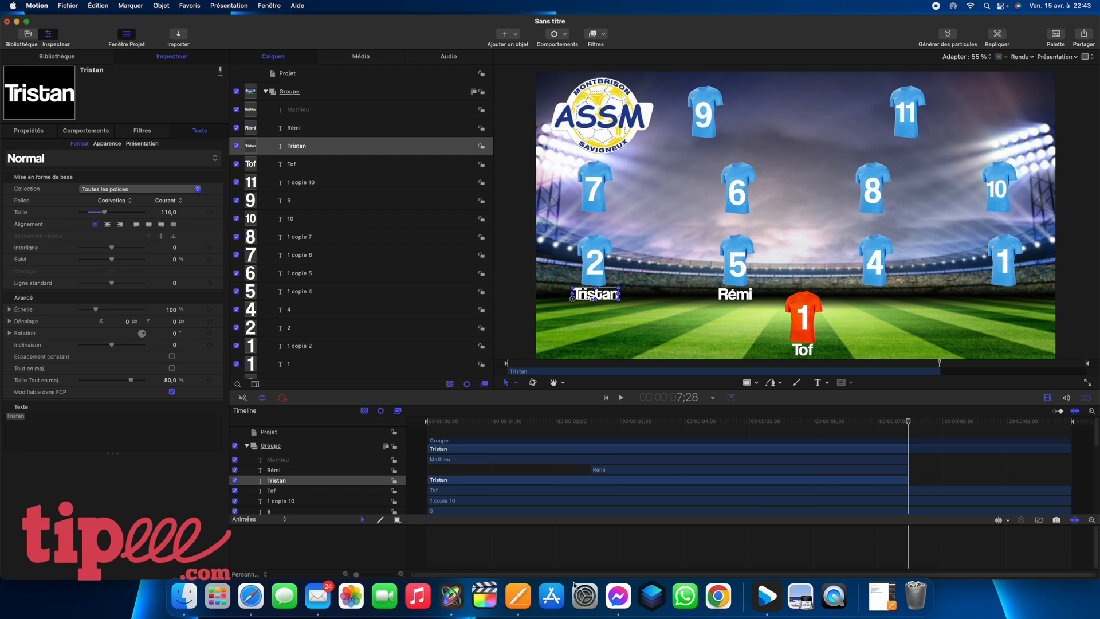
Step: Open the finished project "compo belle 1" from the Extreme SSD drive, continuing without the missing media
{"action": "left_click", "coordinate": [184, 596]}
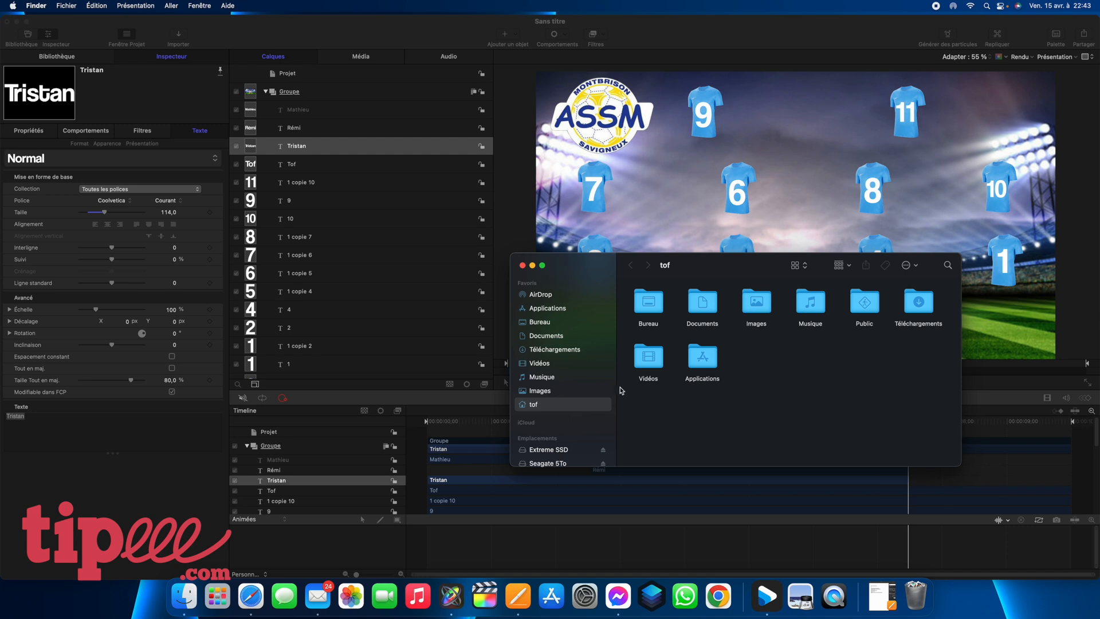
{"action": "left_click", "coordinate": [560, 450]}
{"action": "double_click", "coordinate": [757, 358]}
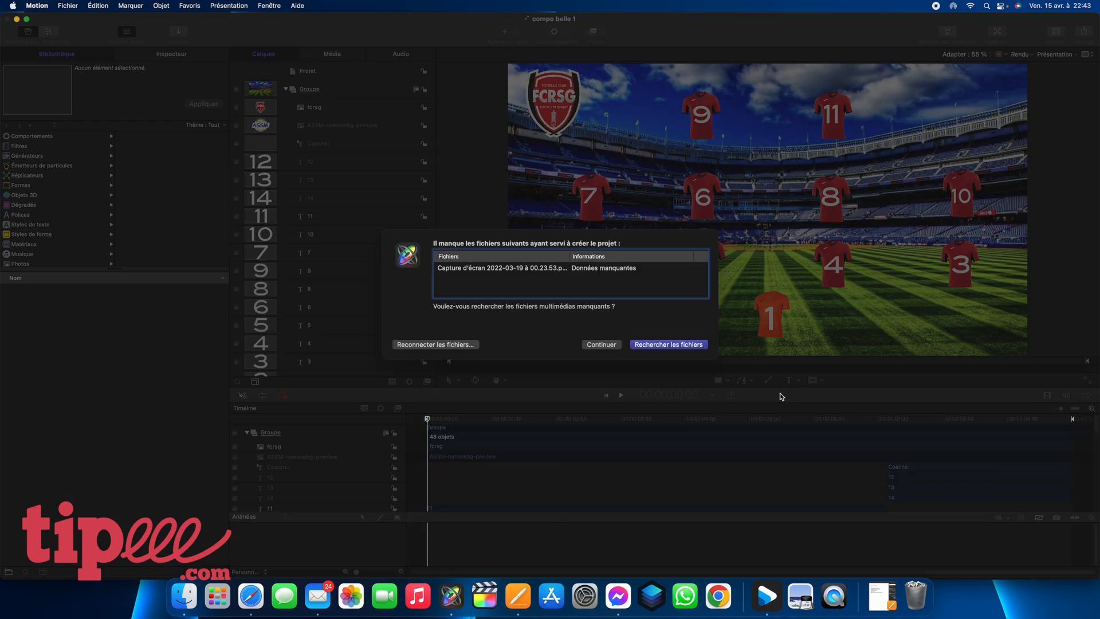
{"action": "left_click", "coordinate": [602, 345]}
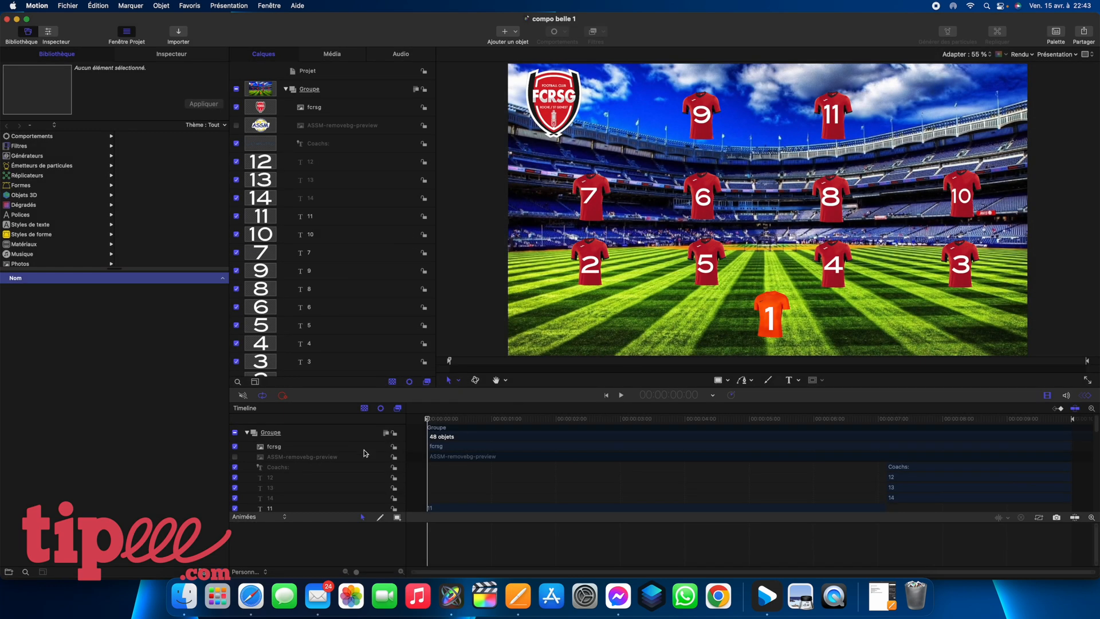
Step: Examine in the example's timeline how the starting line-up layers hand over to the substitutes and coaches layers near 7;04
{"action": "scroll", "coordinate": [510, 453], "scroll_direction": "up", "scroll_amount": 1}
{"action": "left_click_drag", "start_coordinate": [432, 422], "coordinate": [887, 451]}
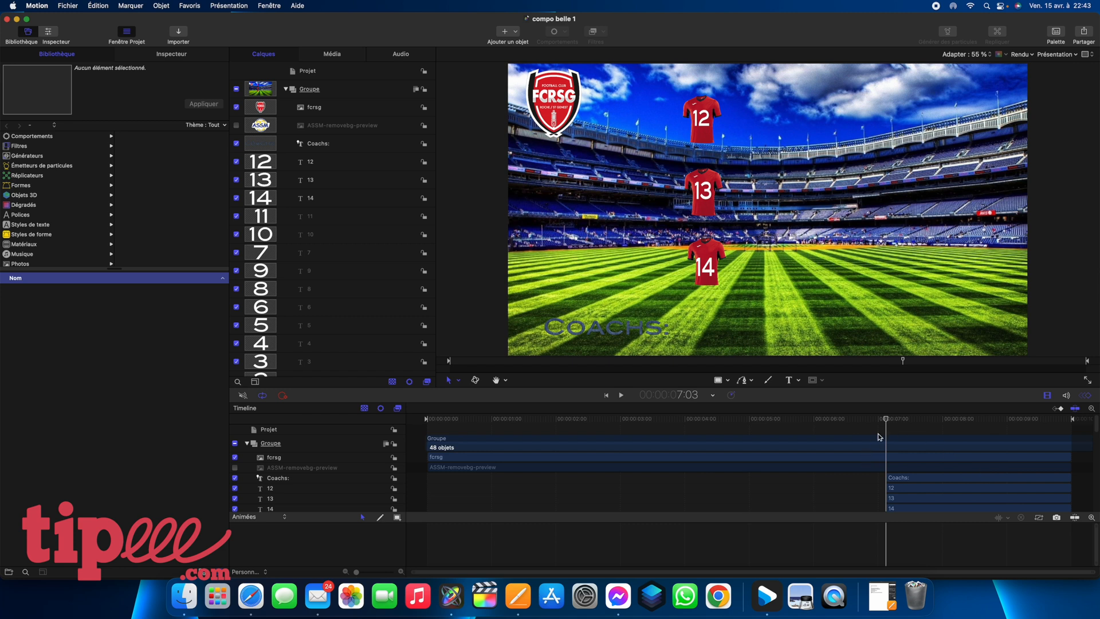
{"action": "mouse_move", "coordinate": [886, 421]}
{"action": "left_mouse_down"}
{"action": "mouse_move", "coordinate": [871, 423]}
{"action": "mouse_move", "coordinate": [888, 425]}
{"action": "left_mouse_up"}
{"action": "scroll", "coordinate": [891, 450], "scroll_direction": "down", "scroll_amount": 10}
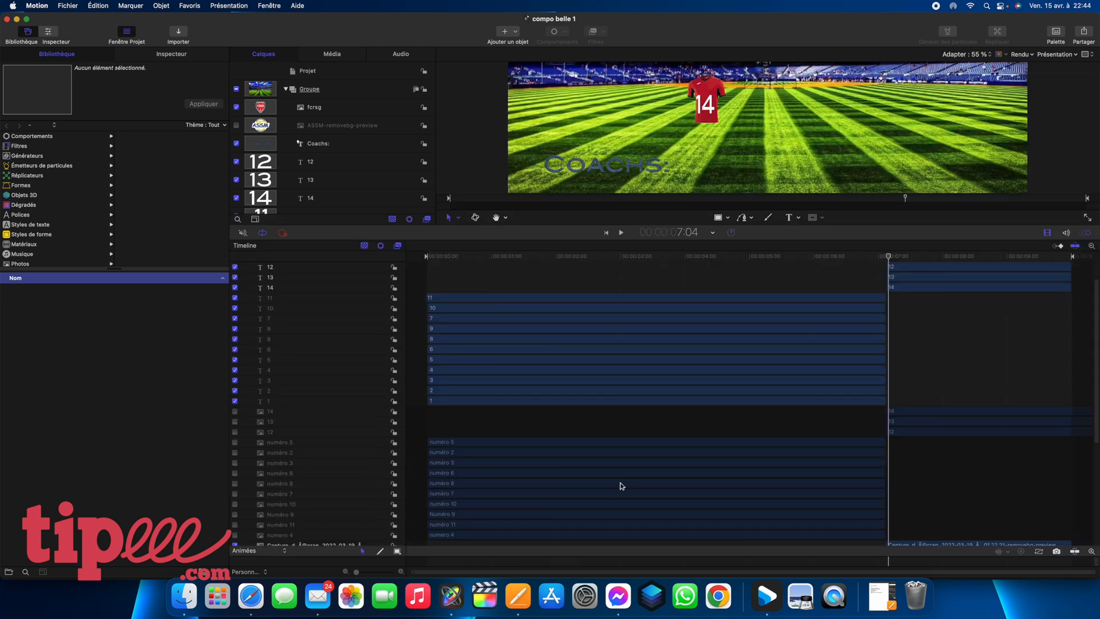
{"action": "left_click_drag", "start_coordinate": [889, 255], "coordinate": [610, 352]}
{"action": "scroll", "coordinate": [302, 338], "scroll_direction": "up", "scroll_amount": 3}
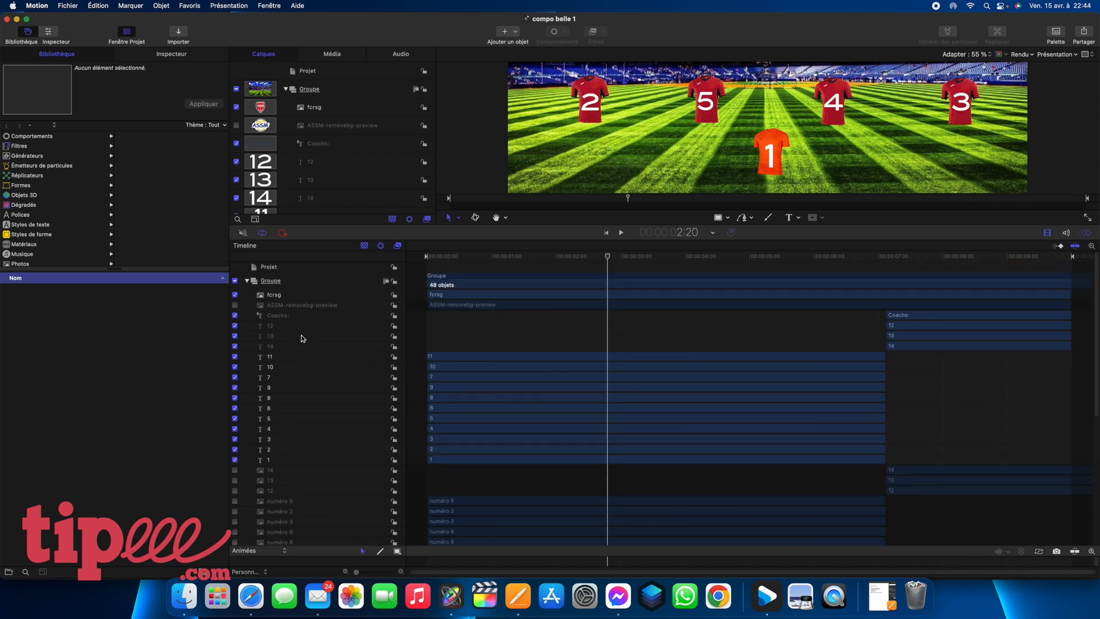
{"action": "scroll", "coordinate": [302, 338], "scroll_direction": "down", "scroll_amount": 5}
{"action": "scroll", "coordinate": [302, 338], "scroll_direction": "up", "scroll_amount": 5}
Step: Review the example project's number and jersey layers, including the disabled blue jerseys, and close that project
{"action": "left_click_drag", "start_coordinate": [462, 240], "coordinate": [469, 375]}
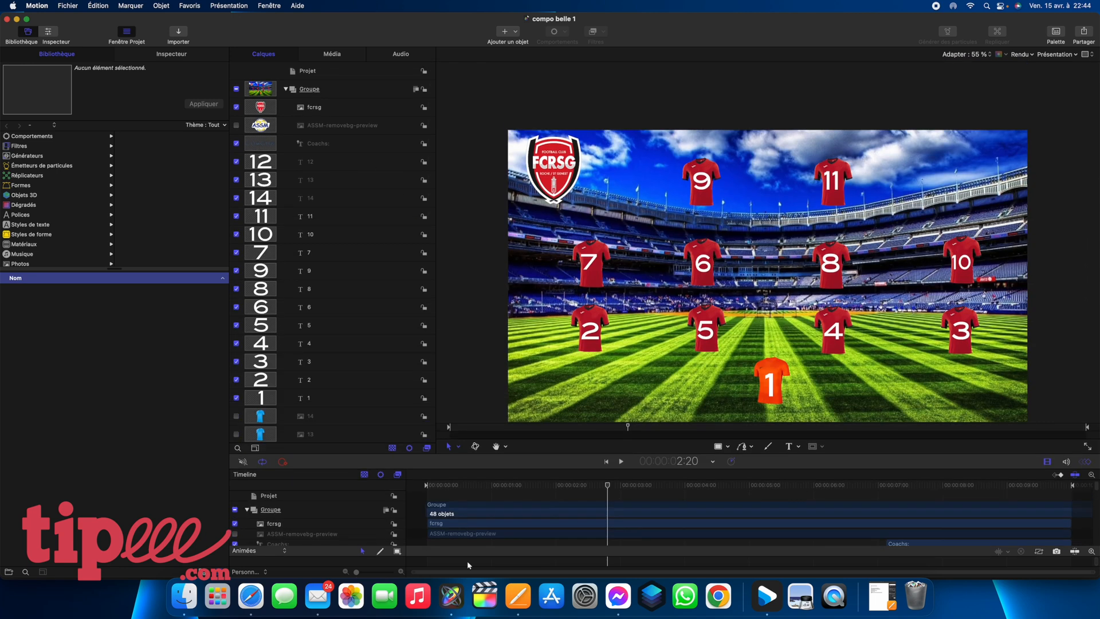
{"action": "scroll", "coordinate": [311, 233], "scroll_direction": "down", "scroll_amount": 10}
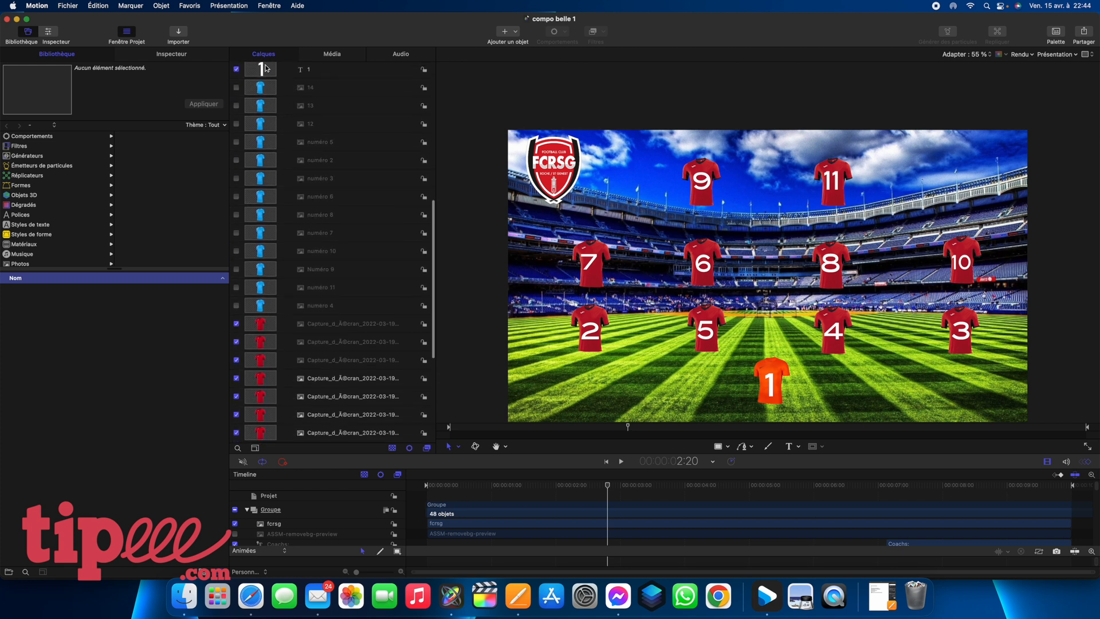
{"action": "scroll", "coordinate": [290, 383], "scroll_direction": "down", "scroll_amount": 5}
{"action": "scroll", "coordinate": [291, 384], "scroll_direction": "down", "scroll_amount": 3}
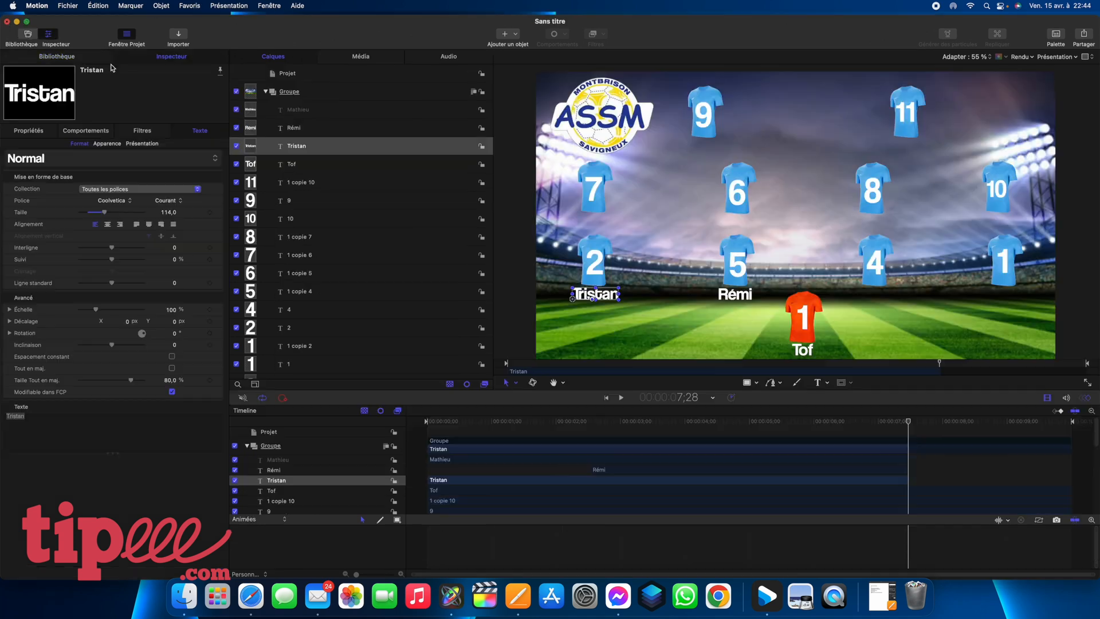
{"action": "left_click", "coordinate": [7, 19]}
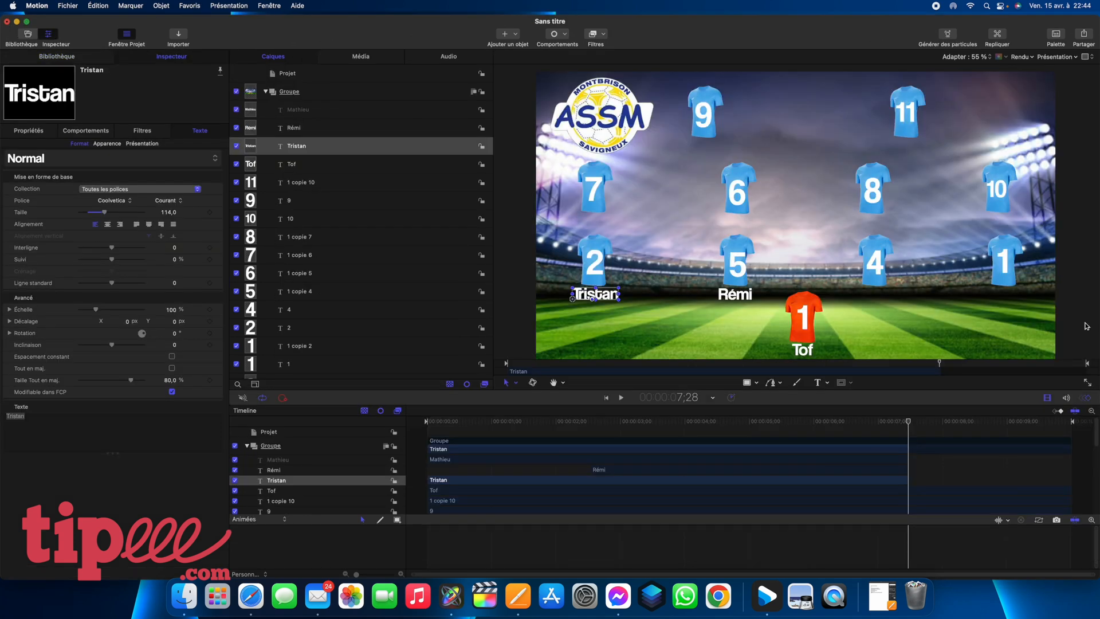